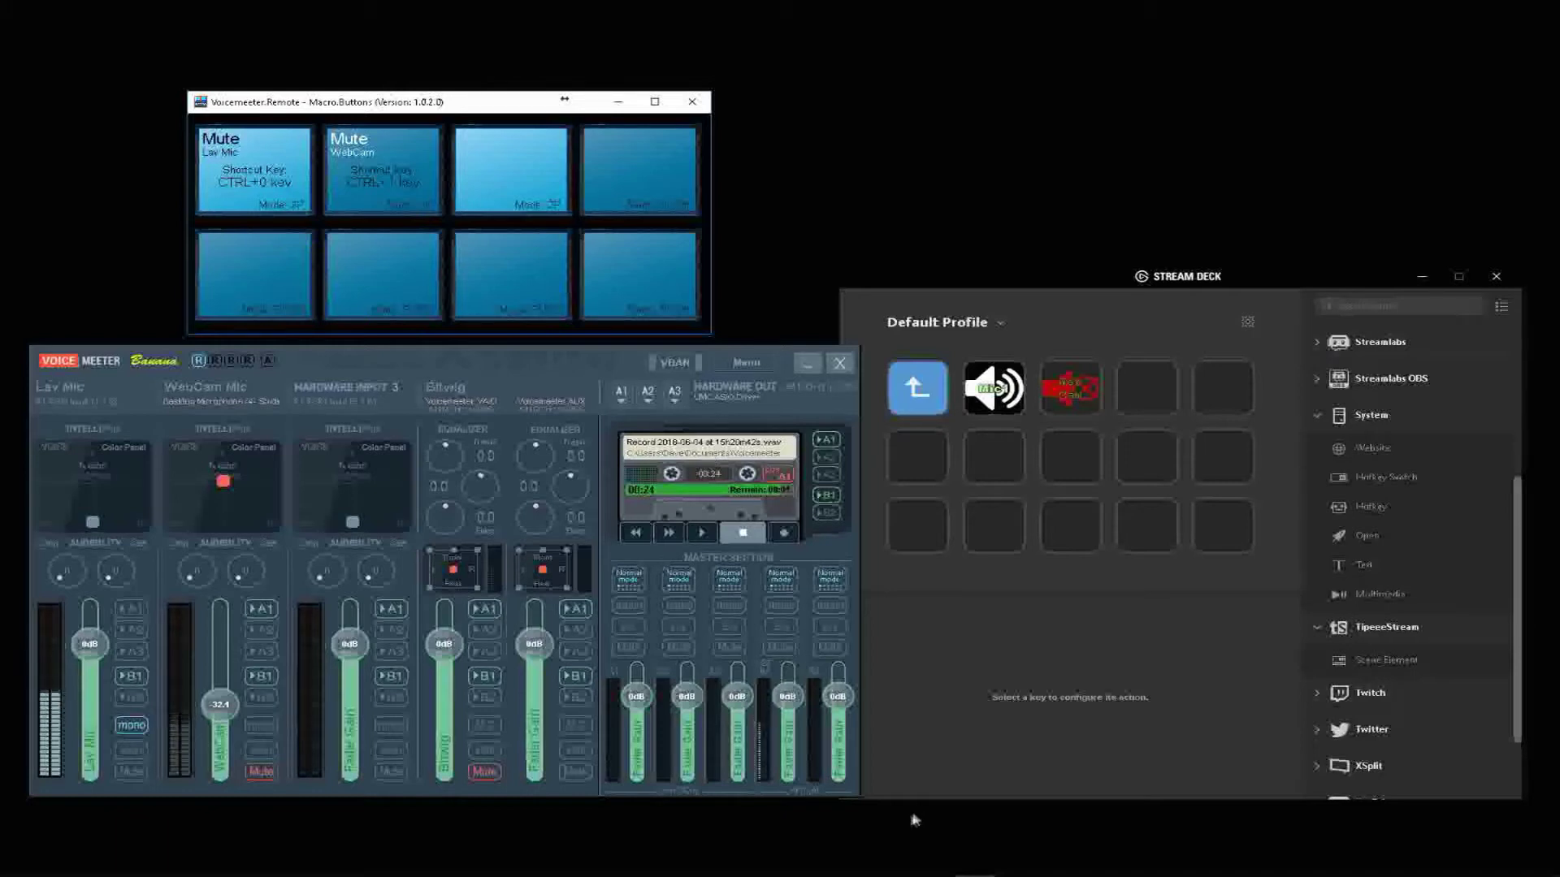
Bring the Voicemeeter manual forward and highlight its Voicemeeter Remote Requests heading.
{"action": "left_click", "coordinate": [1015, 865]}
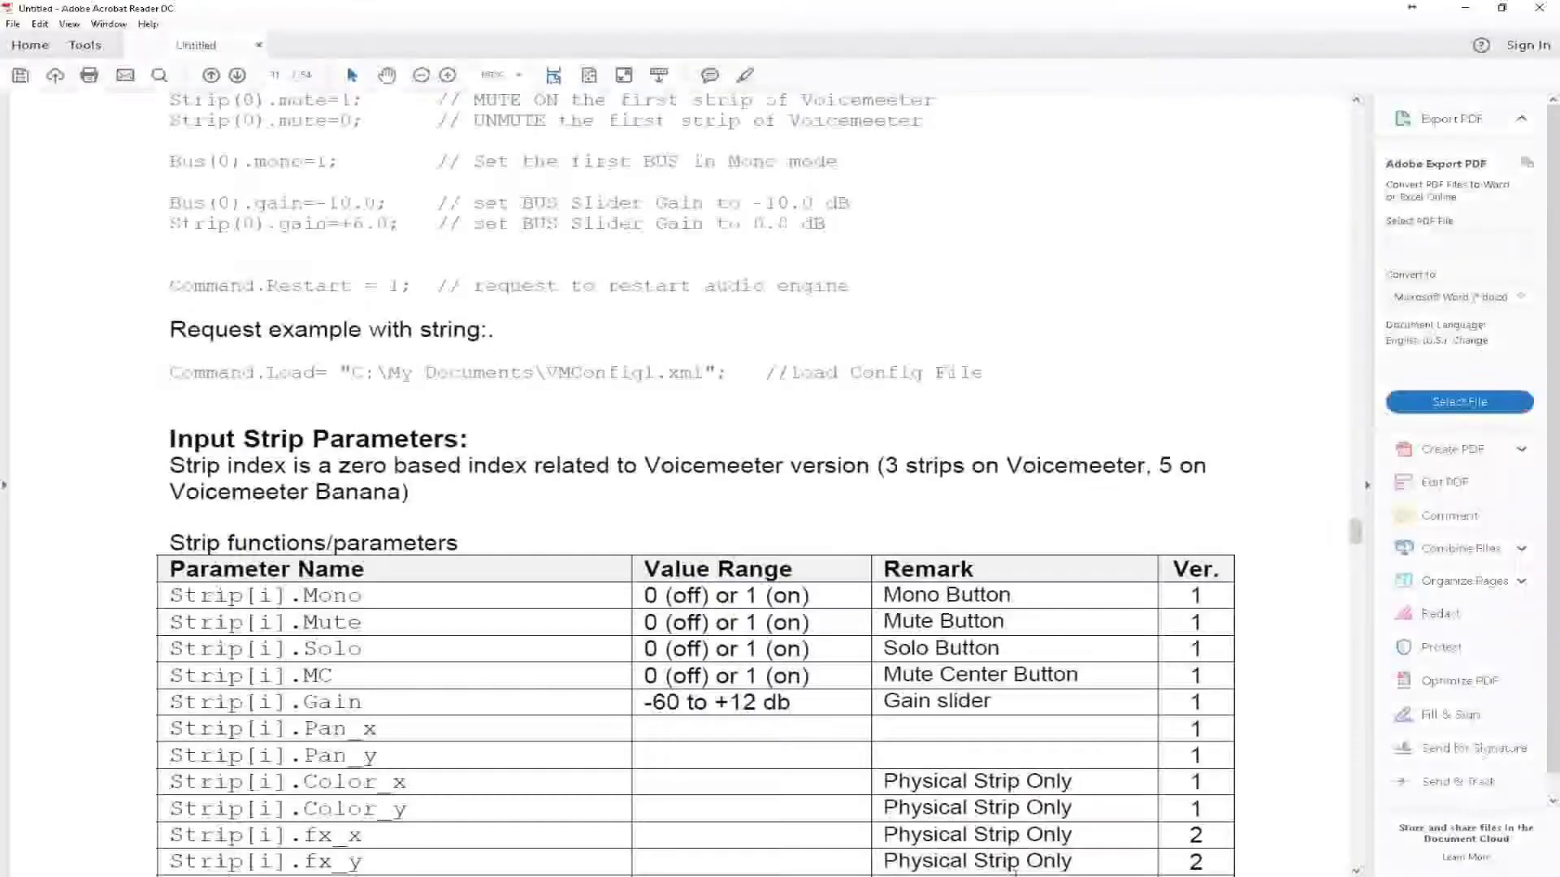
{"action": "scroll", "coordinate": [794, 330], "scroll_direction": "up", "scroll_amount": 5}
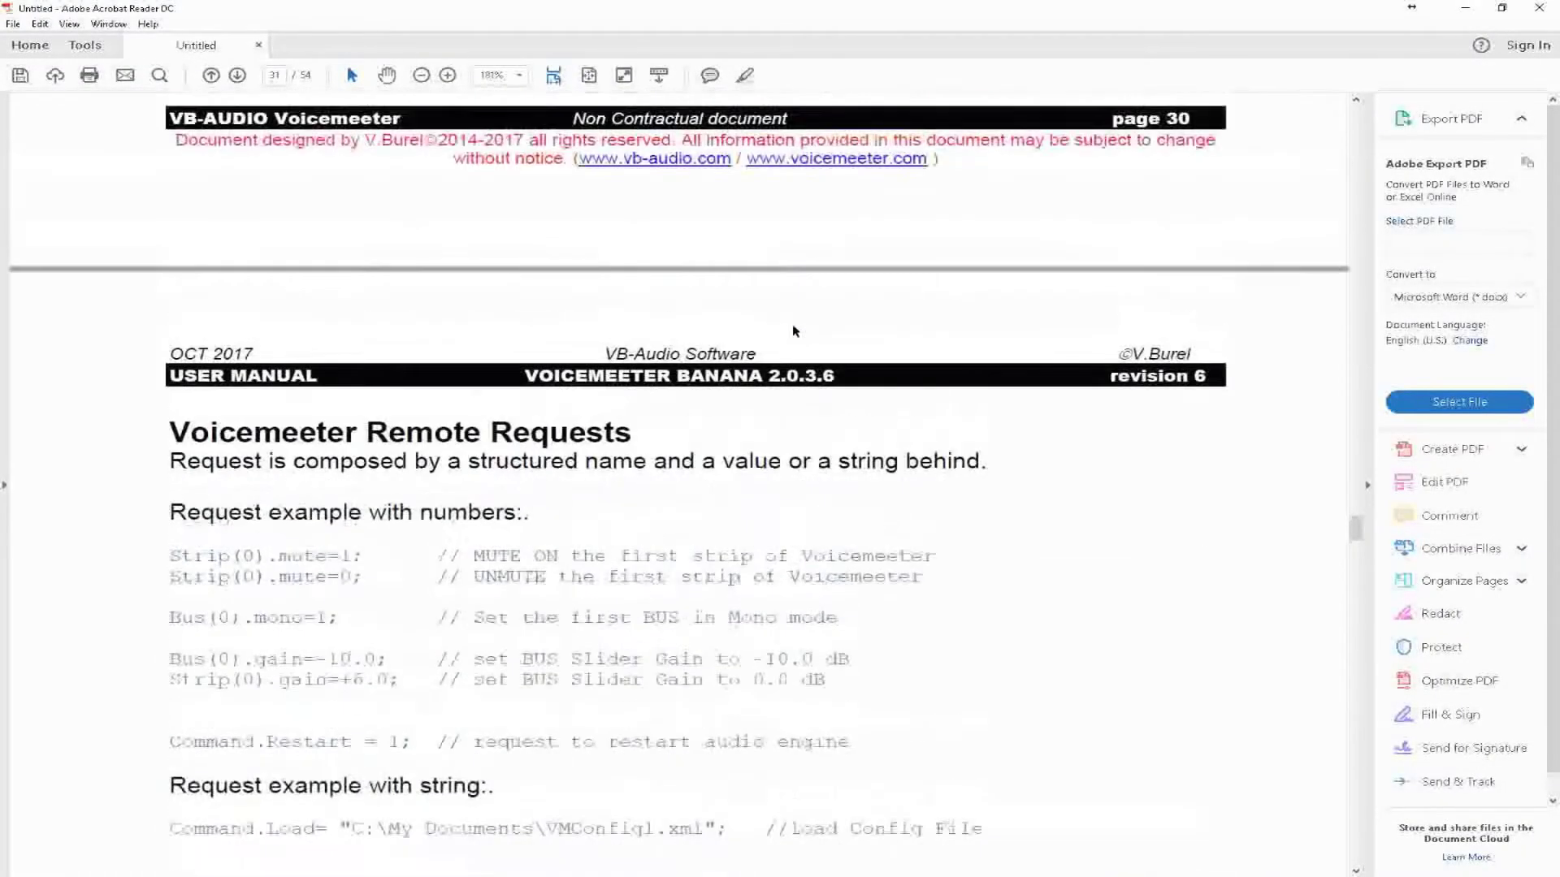
{"action": "scroll", "coordinate": [792, 325], "scroll_direction": "down", "scroll_amount": 5}
{"action": "scroll", "coordinate": [792, 325], "scroll_direction": "up", "scroll_amount": 1}
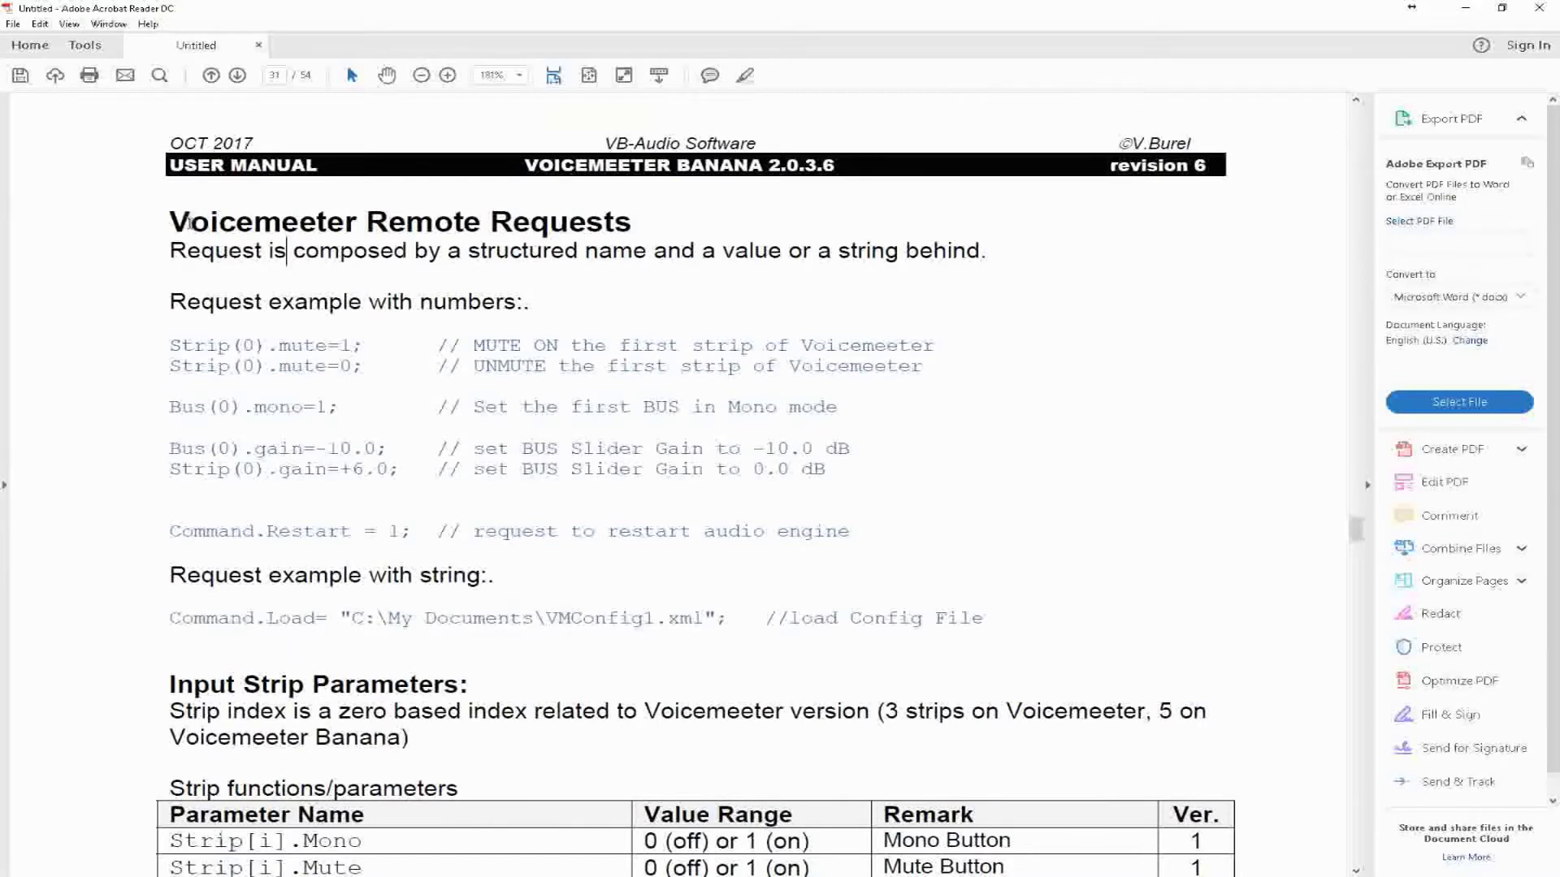
{"action": "left_click_drag", "start_coordinate": [182, 220], "coordinate": [627, 217]}
{"action": "left_click", "coordinate": [542, 291]}
Scroll past the Restart = 1 example down to the Input Strip Parameters table.
{"action": "scroll", "coordinate": [195, 352], "scroll_direction": "down", "scroll_amount": 2}
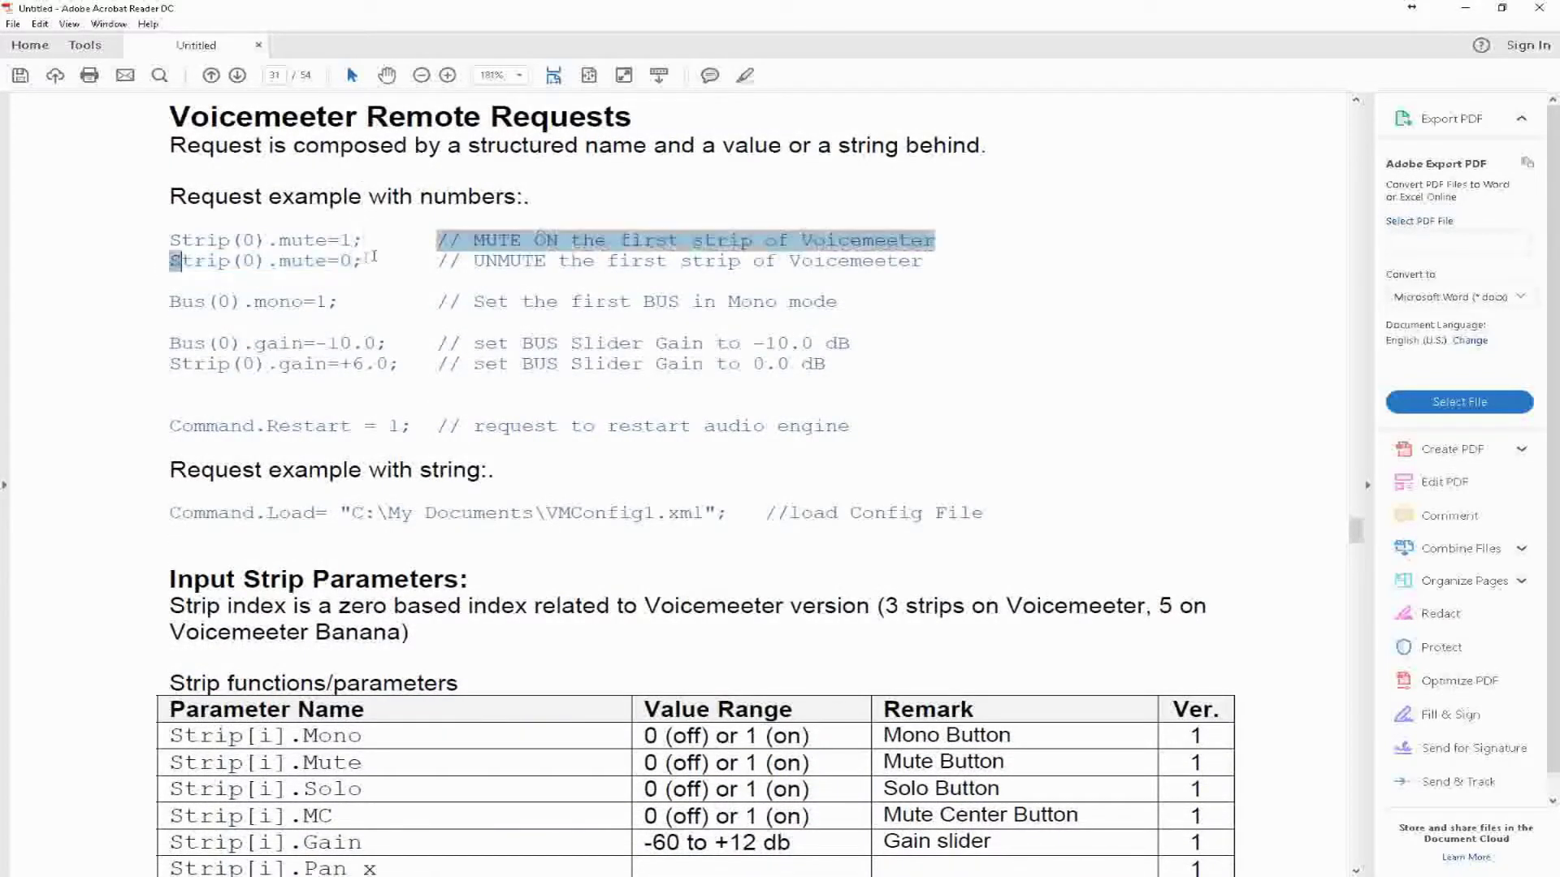
{"action": "left_click_drag", "start_coordinate": [322, 421], "coordinate": [446, 424]}
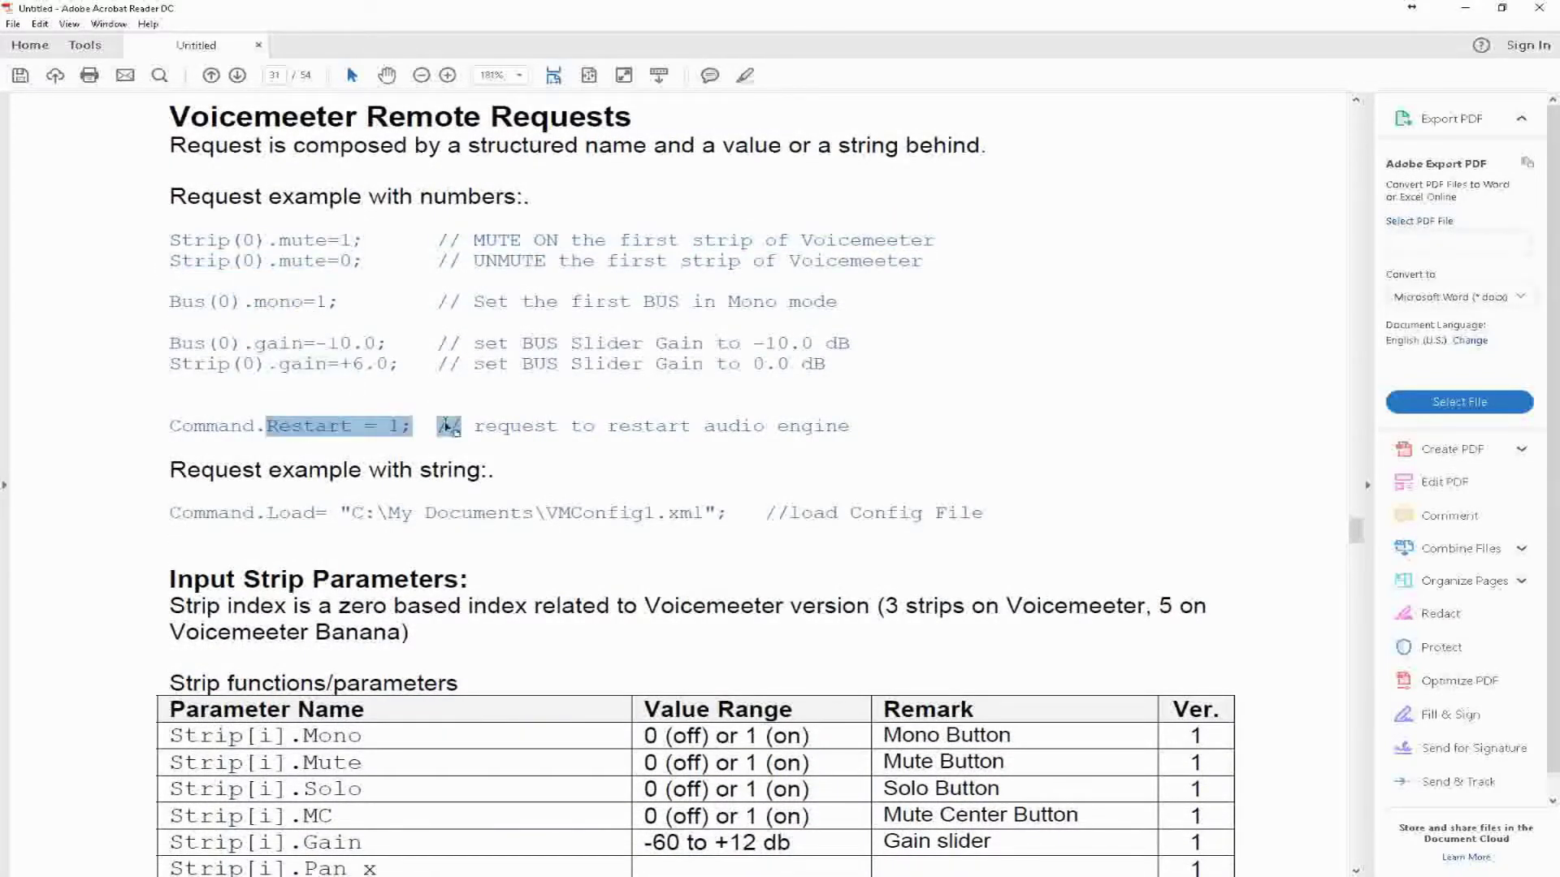
{"action": "scroll", "coordinate": [581, 364], "scroll_direction": "down", "scroll_amount": 5}
{"action": "left_click", "coordinate": [333, 355]}
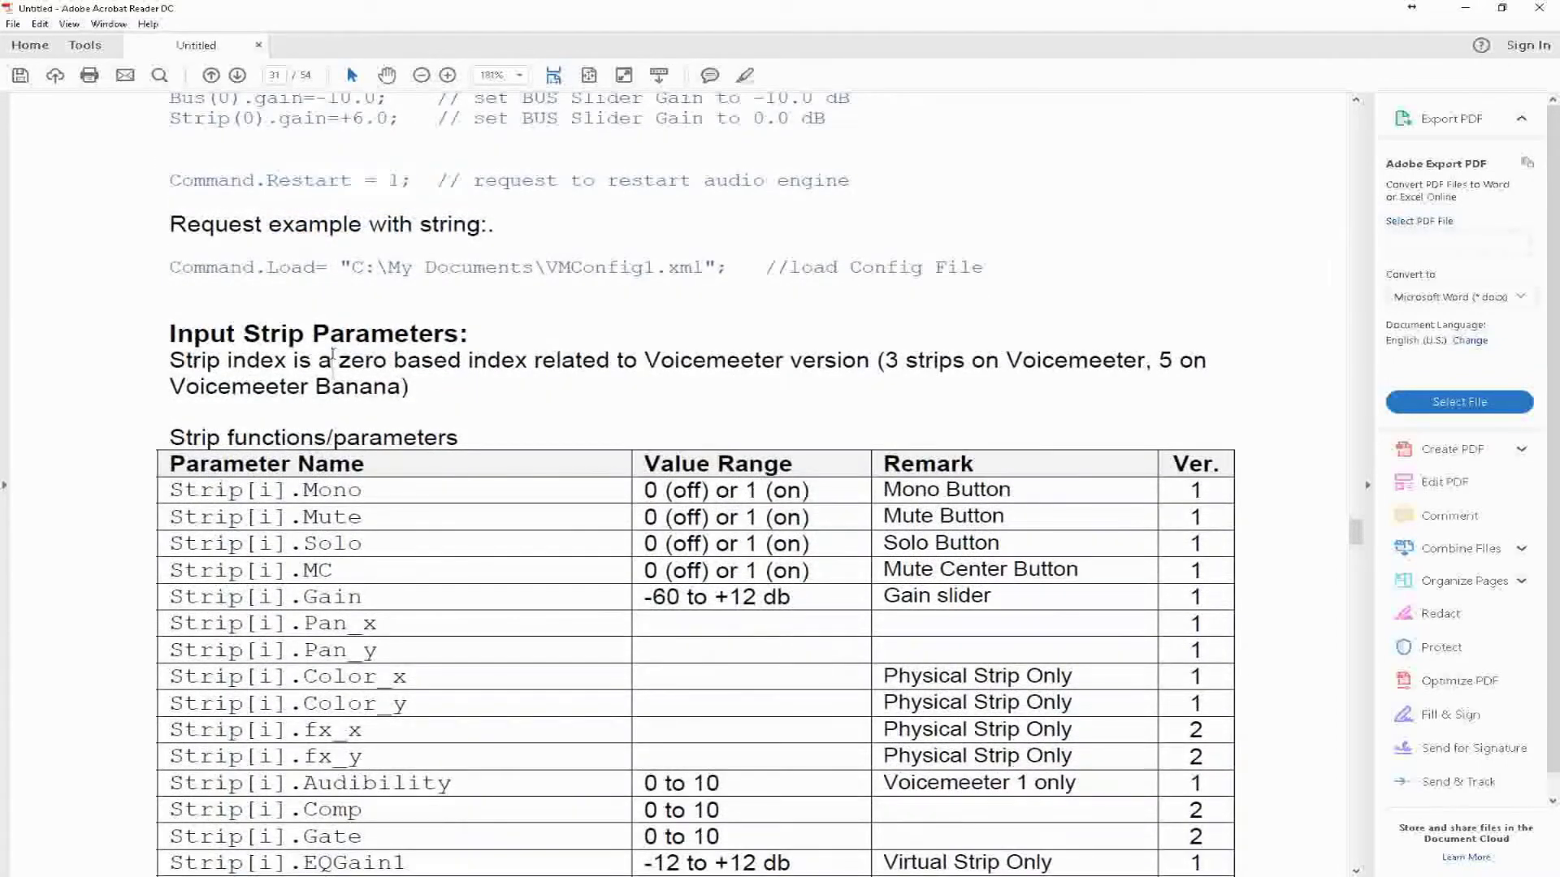
{"action": "left_click_drag", "start_coordinate": [197, 333], "coordinate": [238, 334]}
{"action": "left_click", "coordinate": [278, 333]}
{"action": "scroll", "coordinate": [202, 321], "scroll_direction": "down", "scroll_amount": 1}
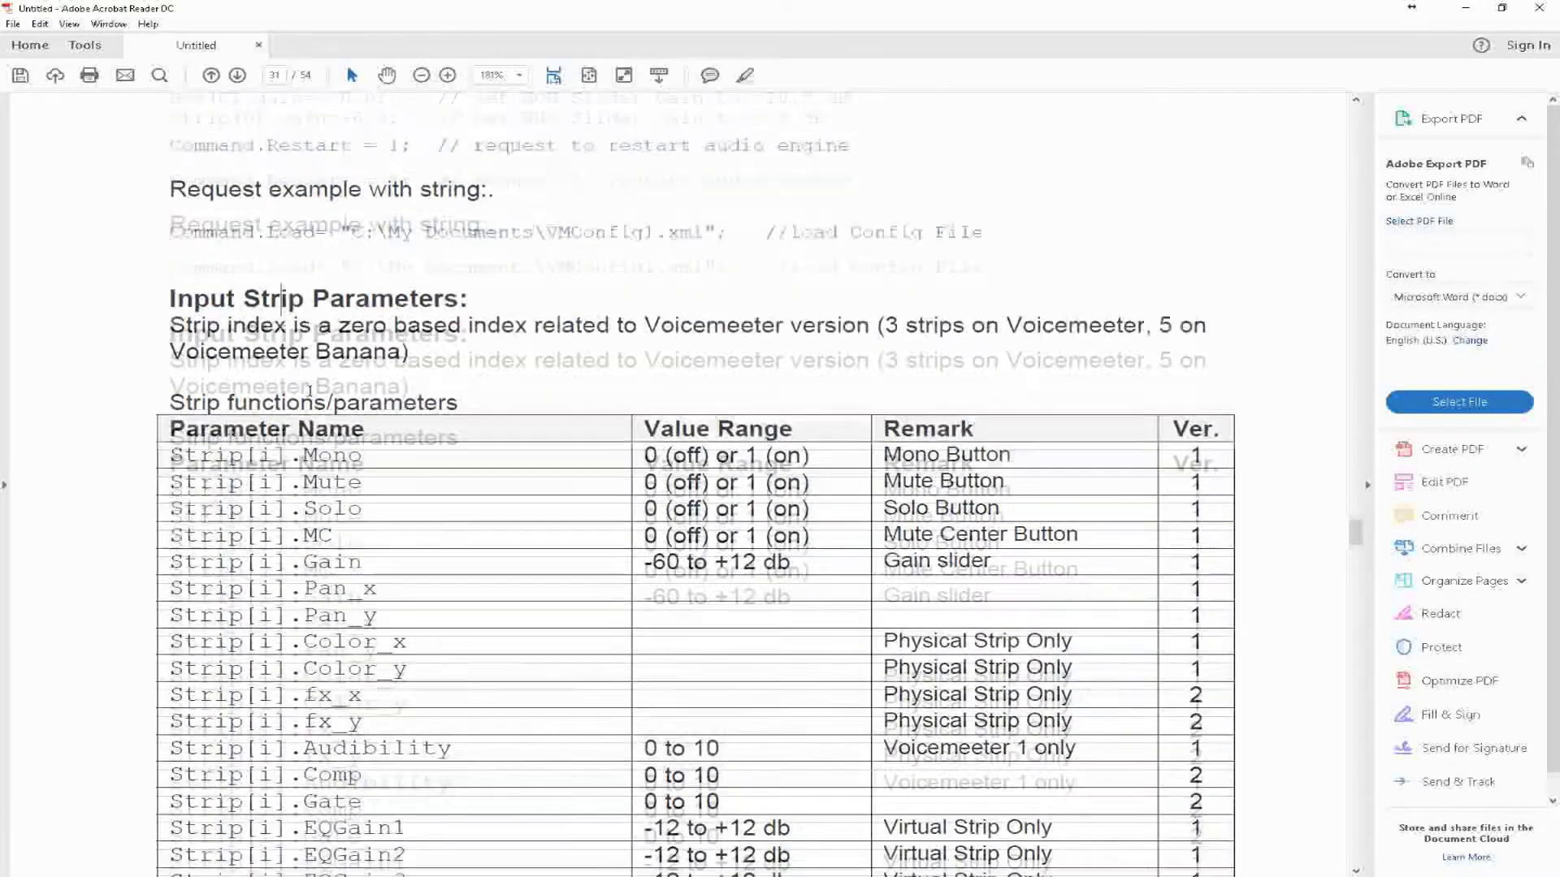
{"action": "left_click_drag", "start_coordinate": [232, 290], "coordinate": [360, 263]}
{"action": "left_click", "coordinate": [421, 290]}
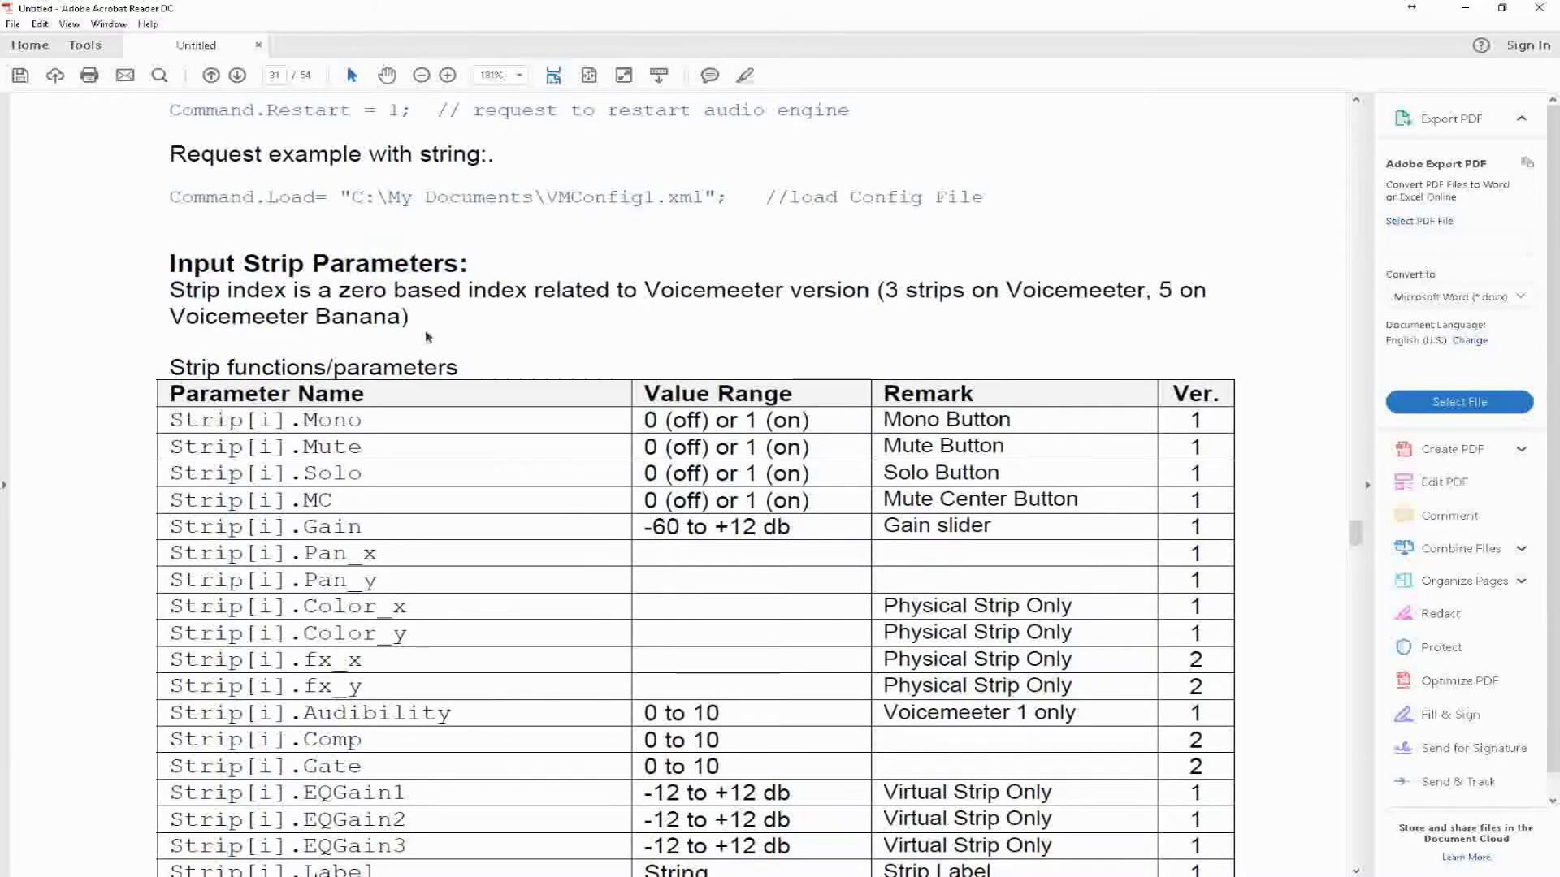
{"action": "left_click", "coordinate": [449, 301]}
{"action": "scroll", "coordinate": [445, 315], "scroll_direction": "down", "scroll_amount": 2}
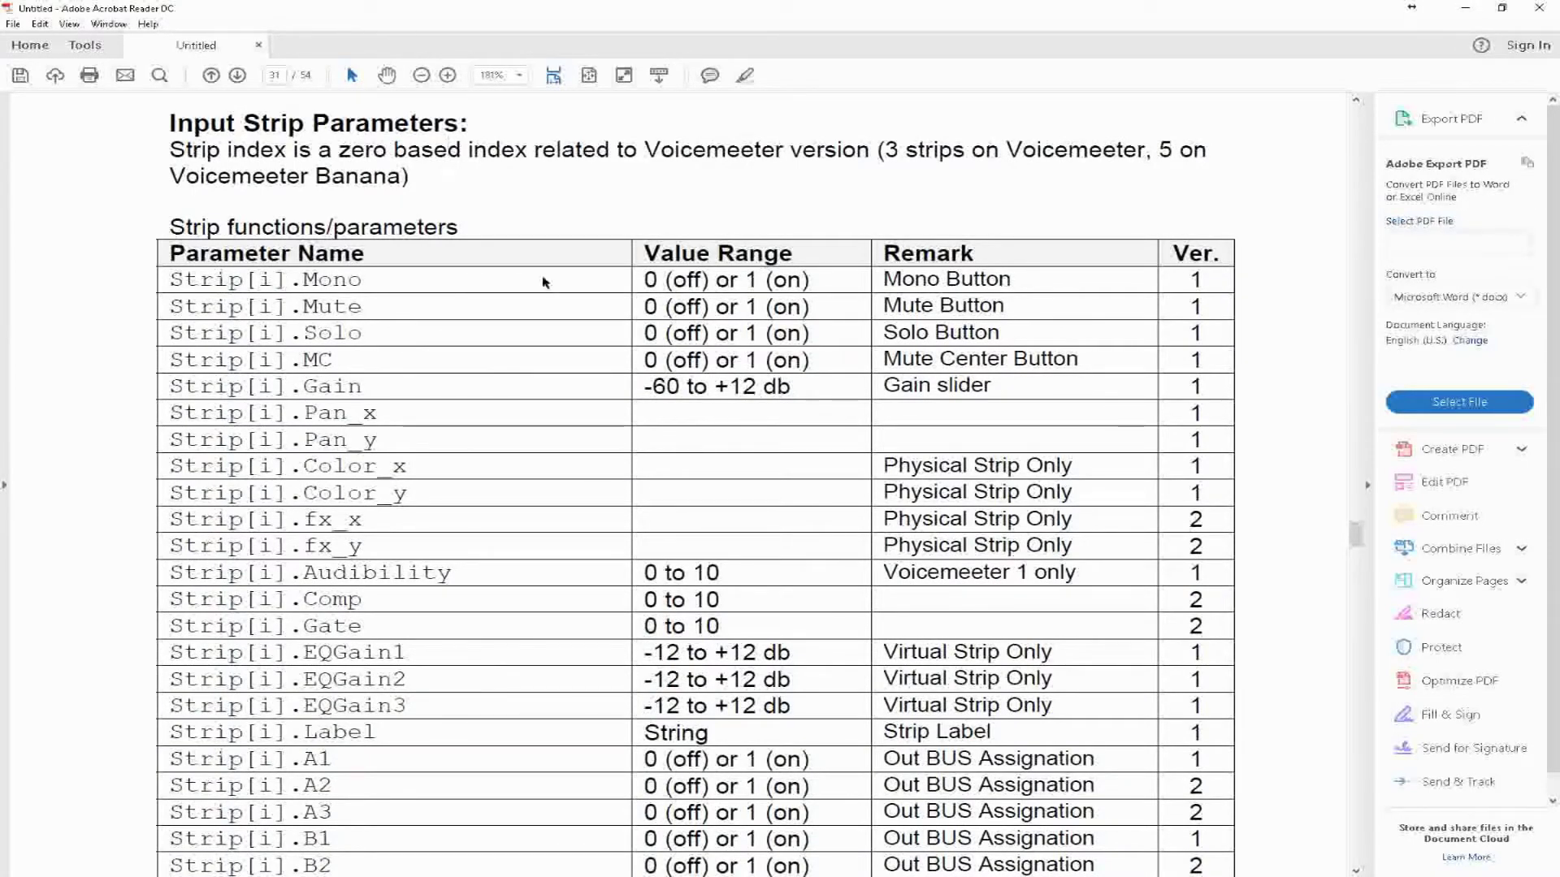
{"action": "scroll", "coordinate": [488, 271], "scroll_direction": "up", "scroll_amount": 1}
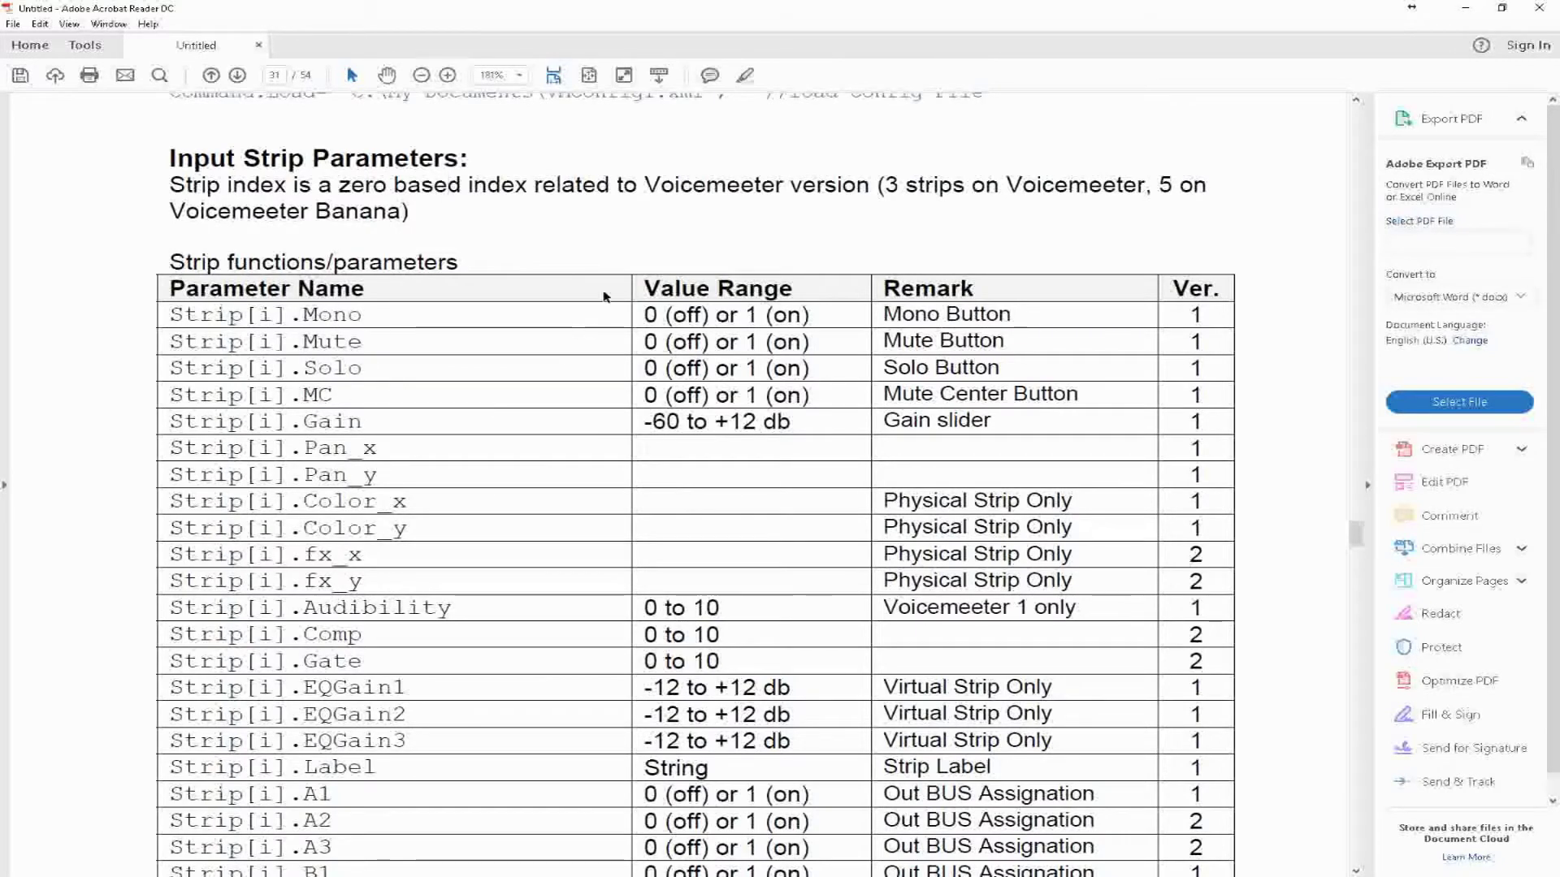
{"action": "left_click_drag", "start_coordinate": [647, 317], "coordinate": [810, 318]}
{"action": "left_click", "coordinate": [894, 315]}
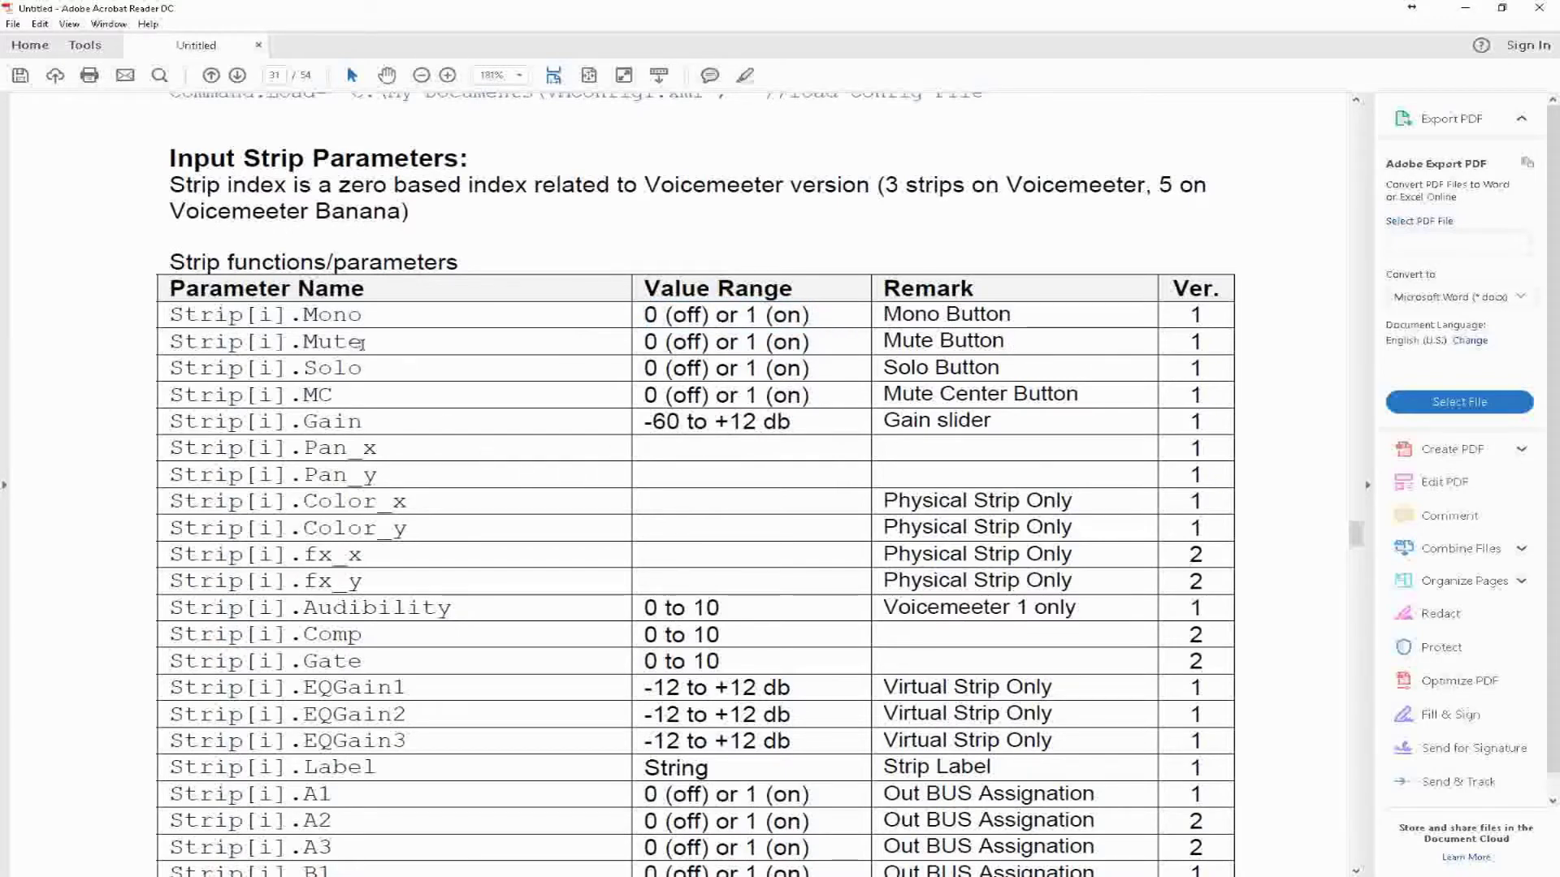
{"action": "left_click_drag", "start_coordinate": [363, 341], "coordinate": [169, 342]}
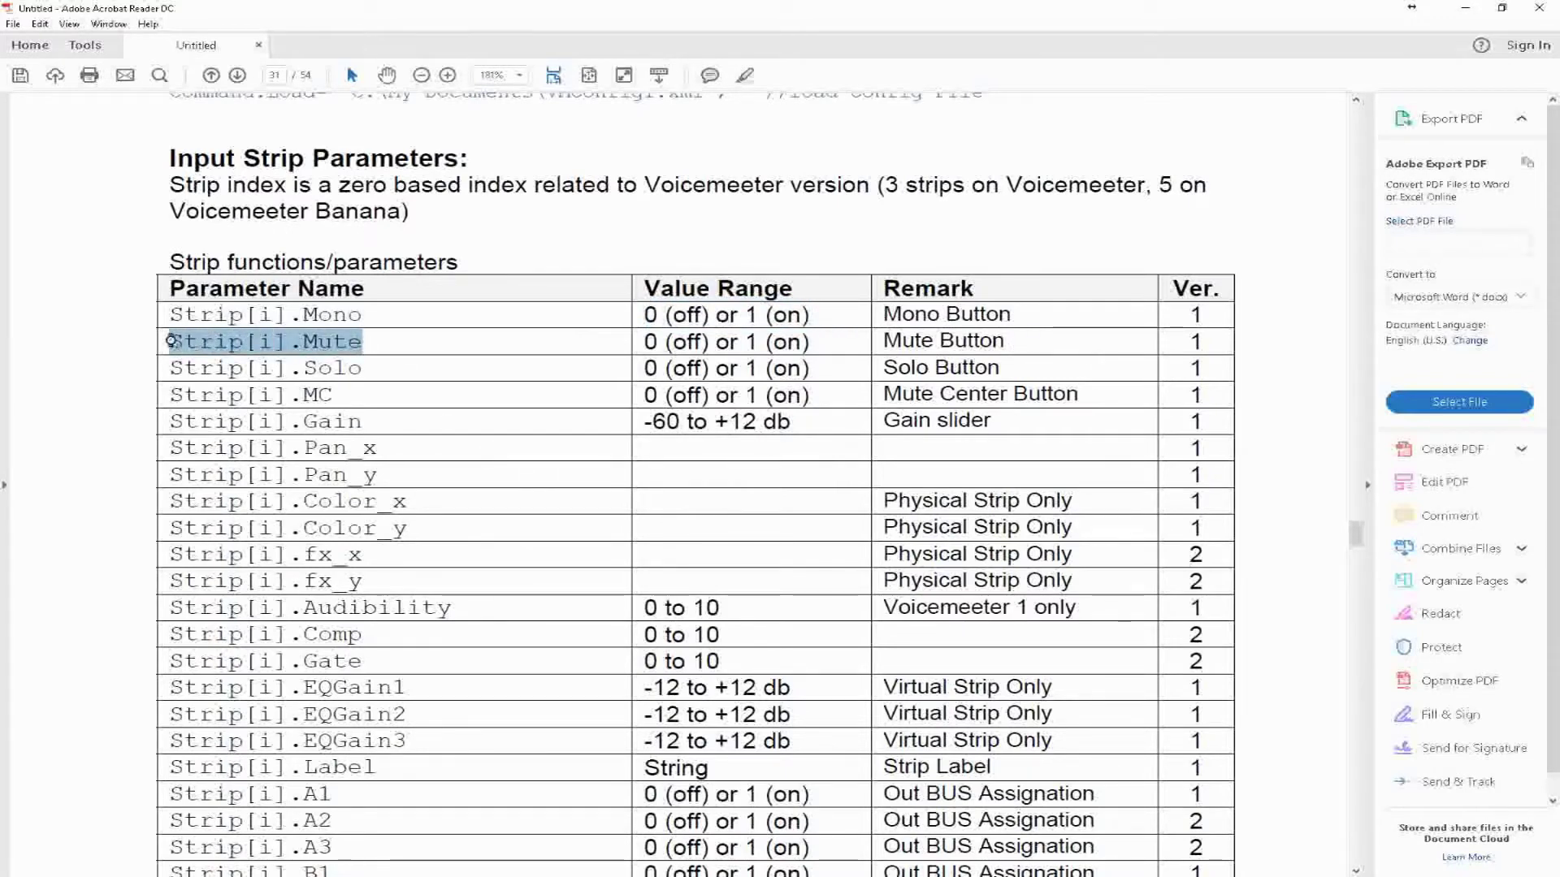
{"action": "left_click", "coordinate": [992, 244]}
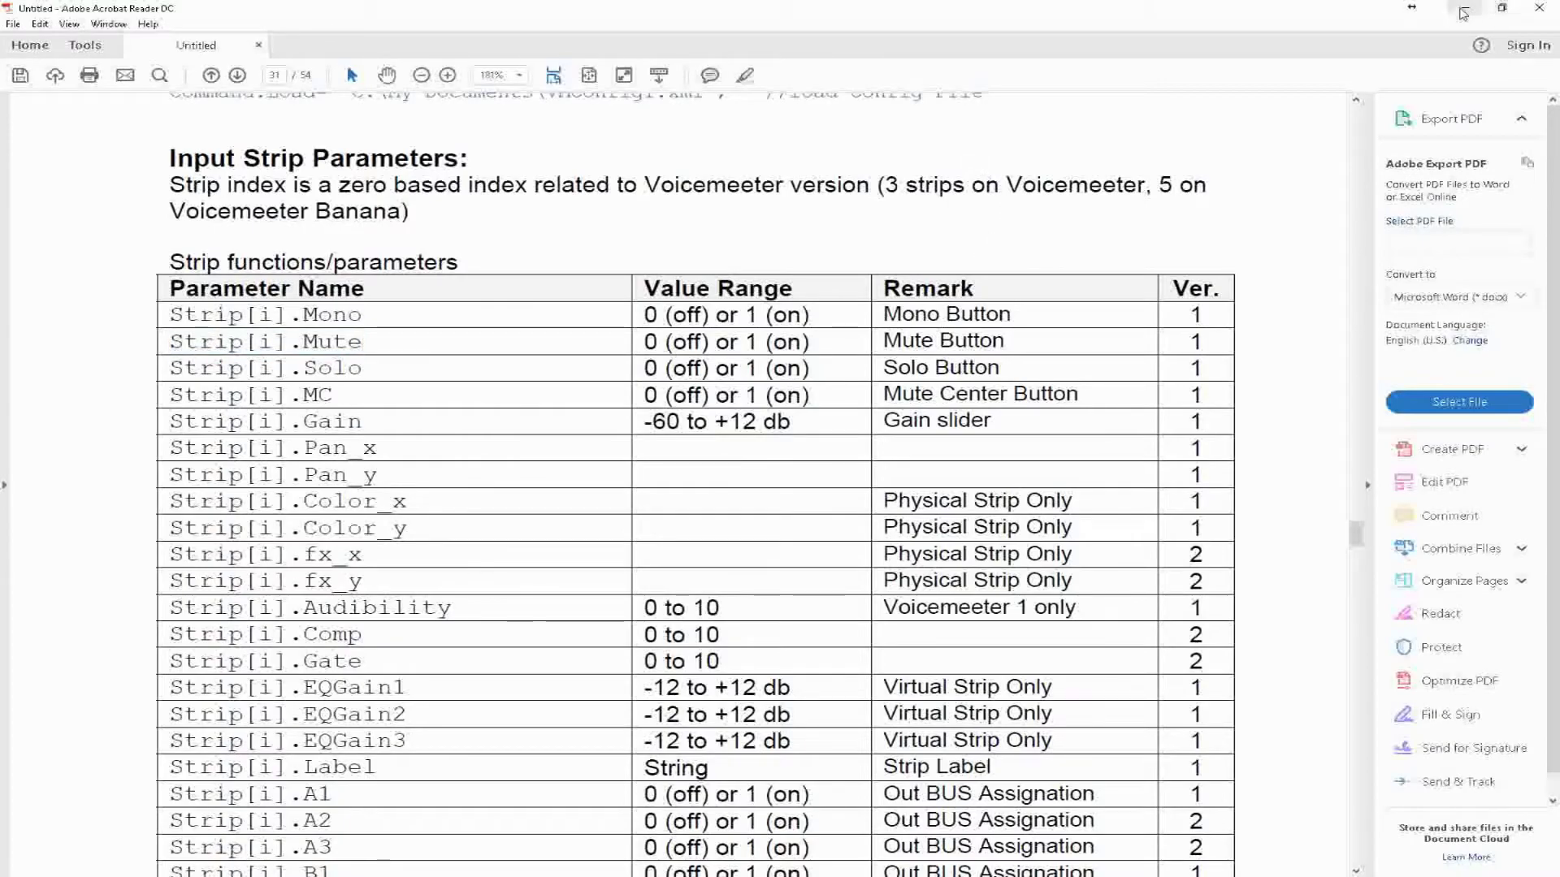
{"action": "left_click", "coordinate": [1462, 12]}
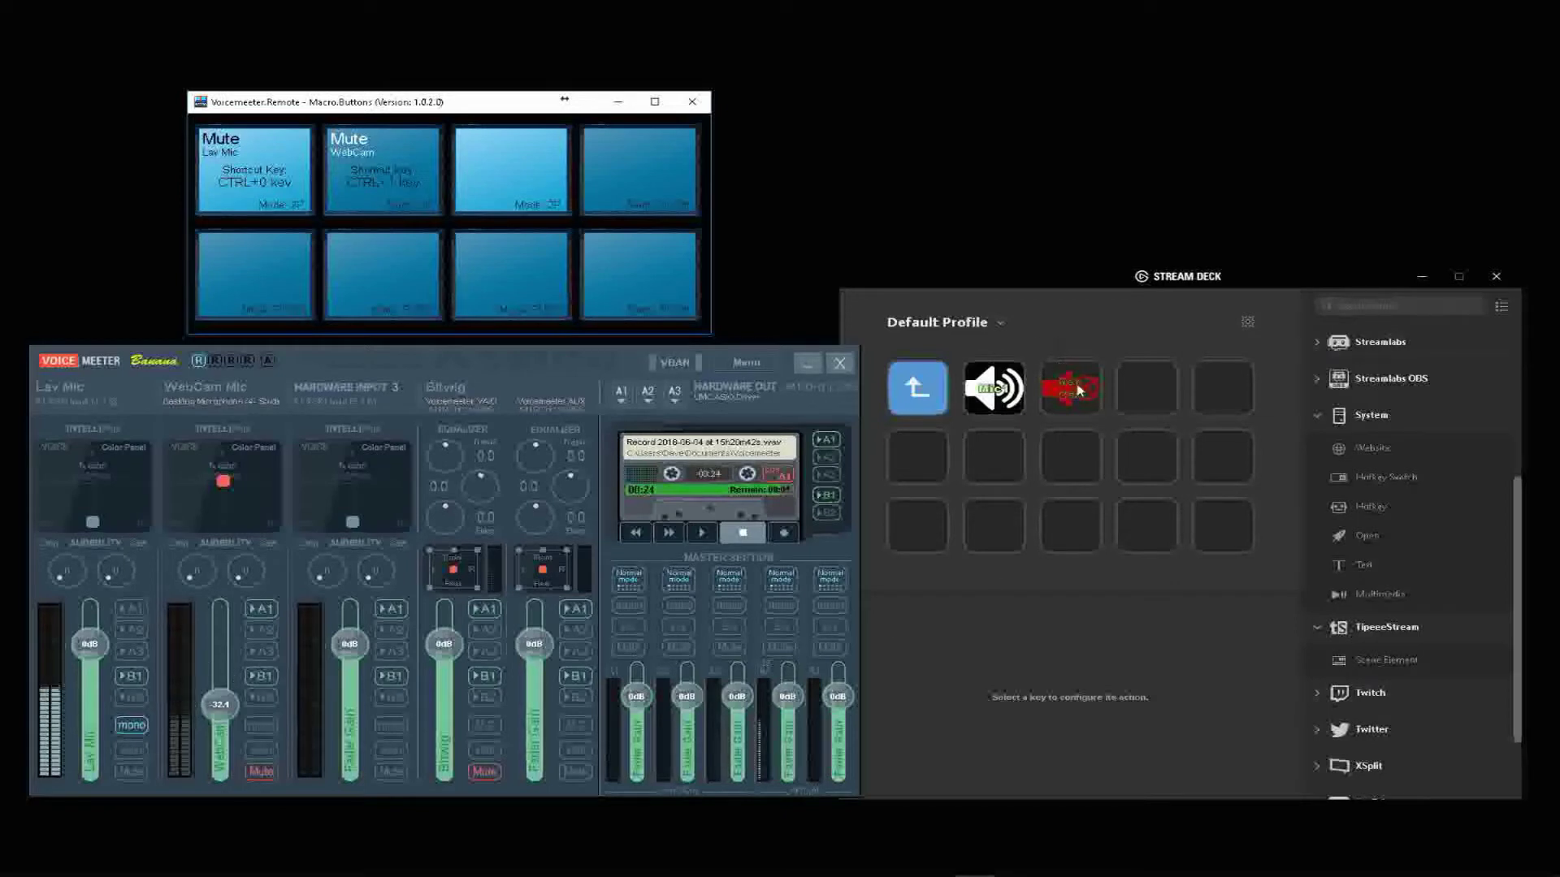
Toggle the WebCam Mic strip mute off and back on with Ctrl+1, then bring up Bitwig Studio.
{"action": "left_click", "coordinate": [271, 385]}
{"action": "key", "text": "ctrl+1"}
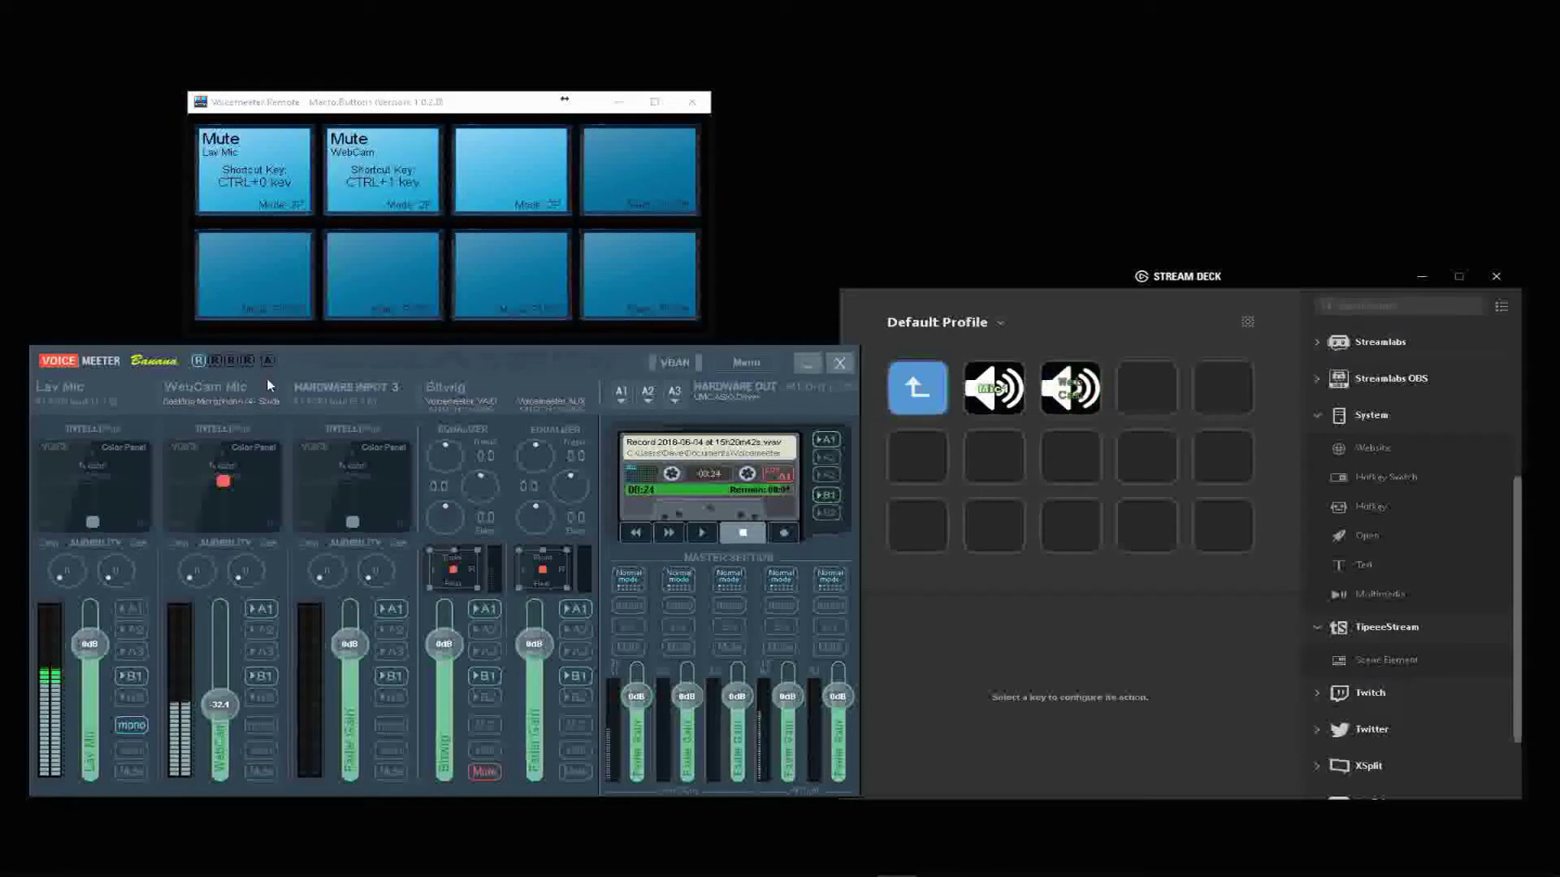
{"action": "key", "text": "ctrl+1"}
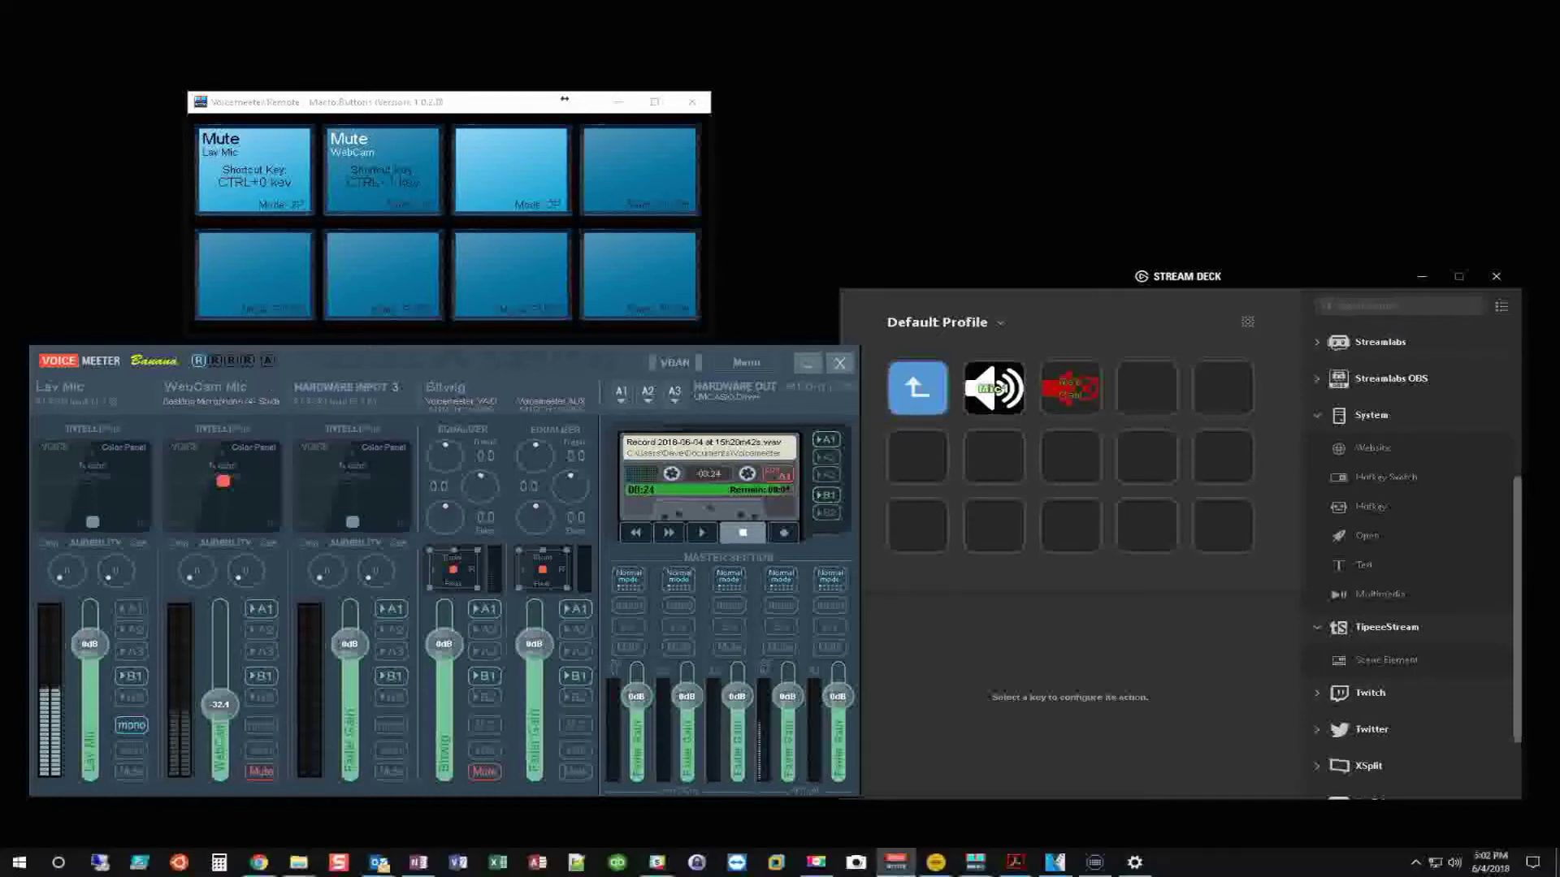
{"action": "left_click", "coordinate": [948, 873]}
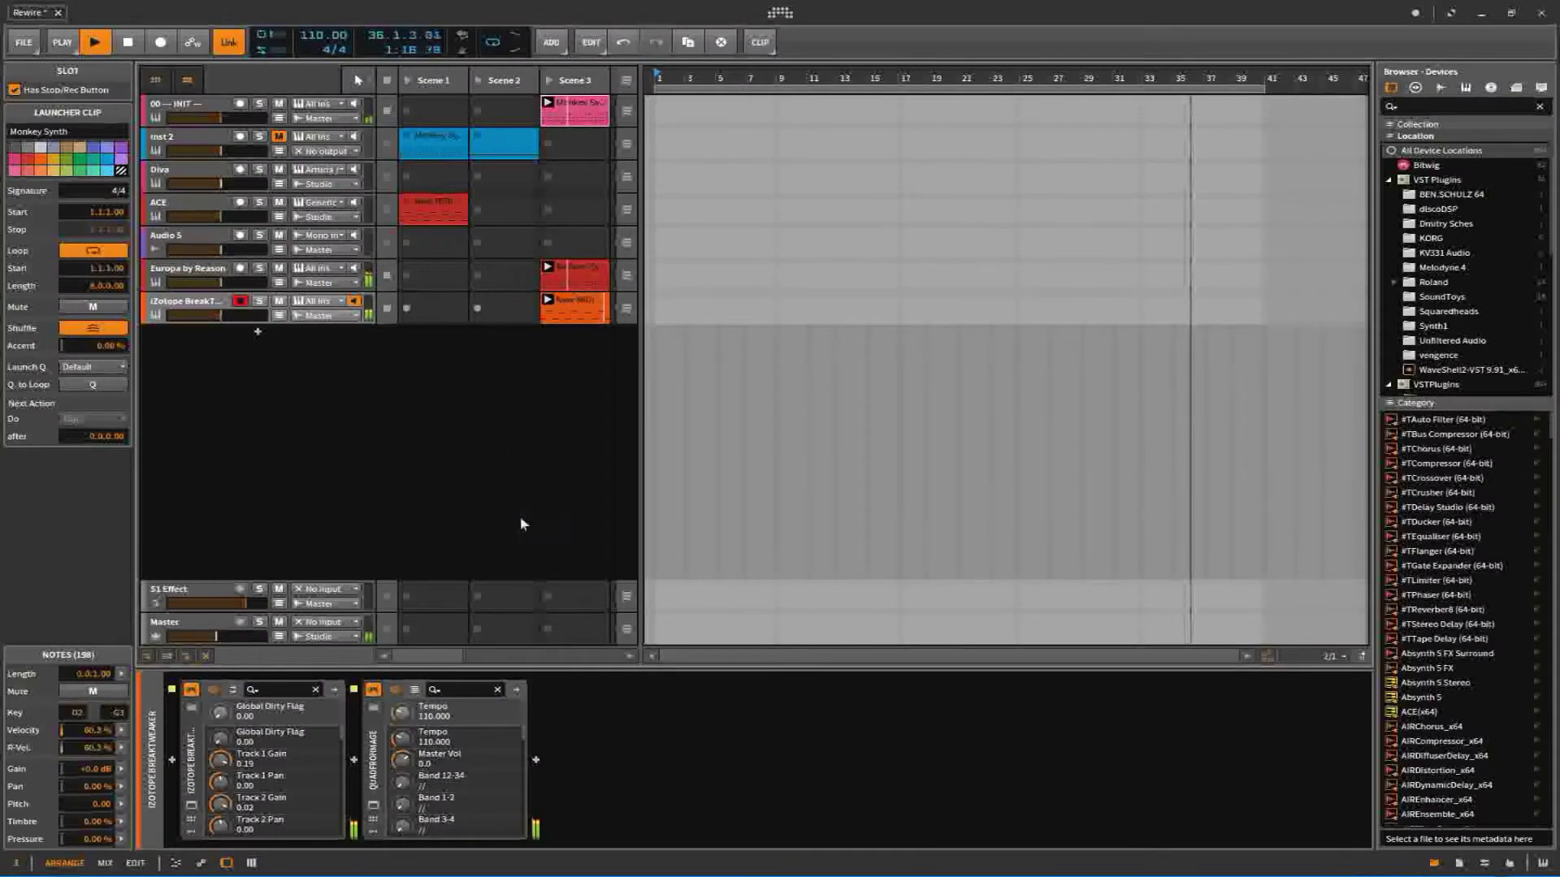
Minimize Bitwig Studio and unmute the Bitwig strip in the Voicemeeter mixer.
{"action": "left_click", "coordinate": [1510, 13]}
{"action": "left_click", "coordinate": [1486, 26]}
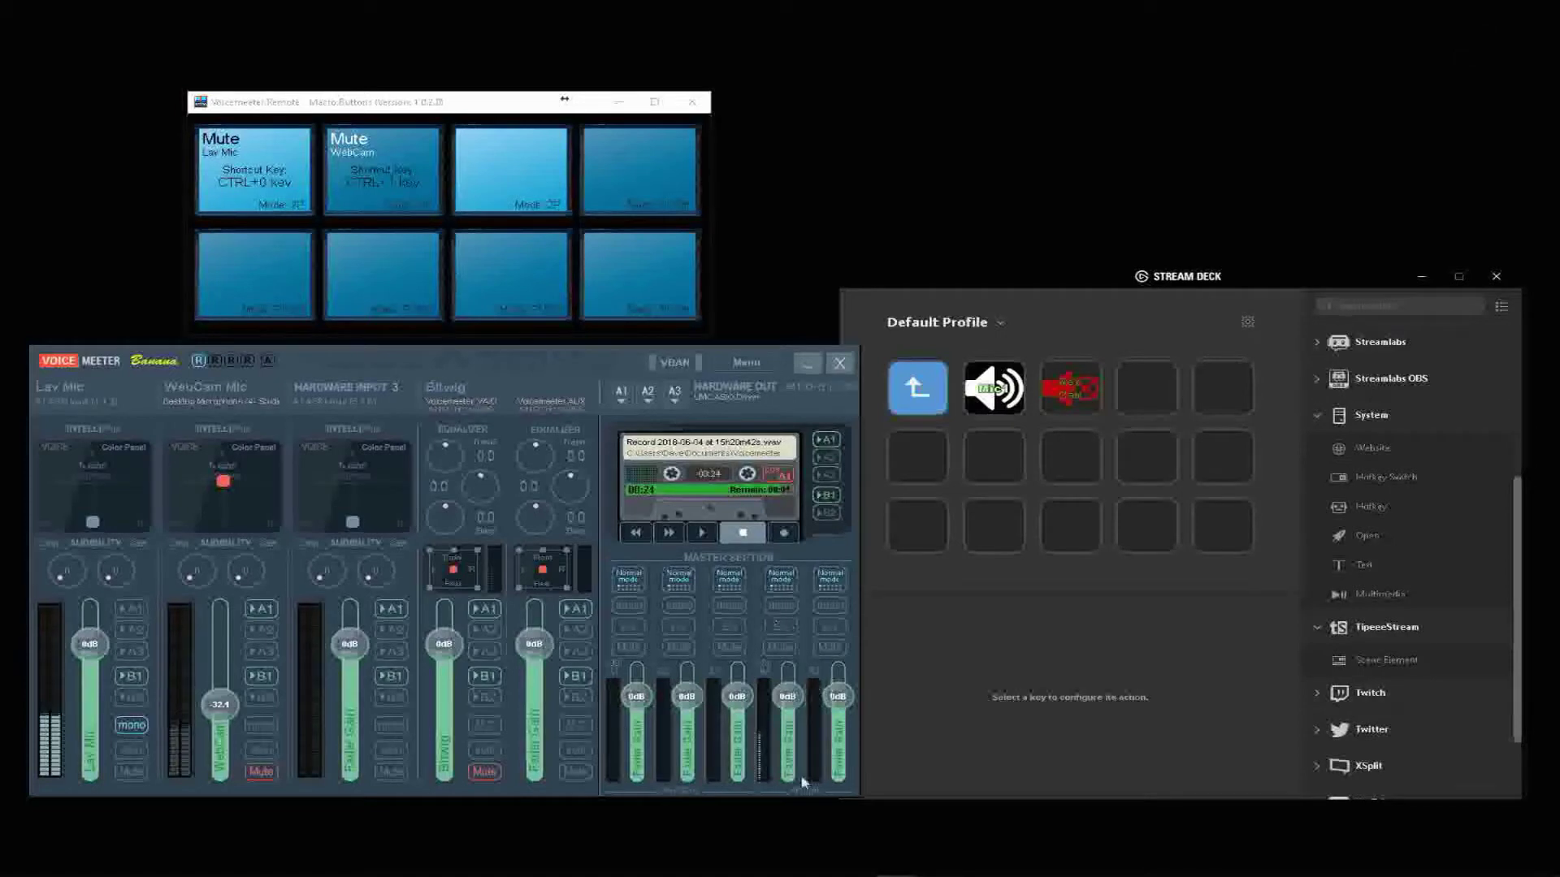
{"action": "left_click", "coordinate": [485, 773]}
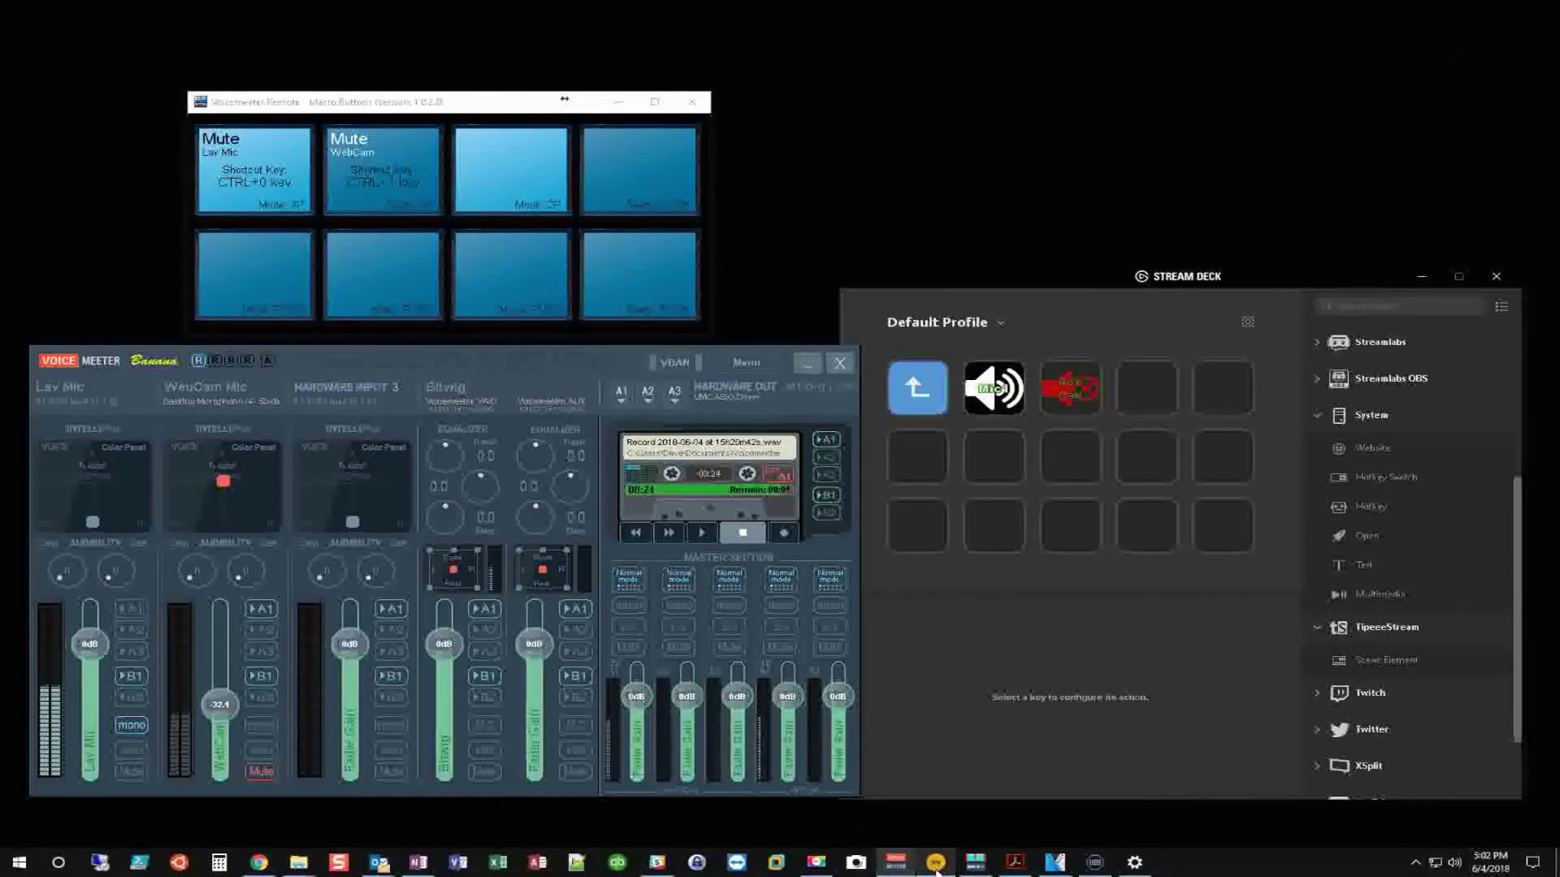
{"action": "left_click", "coordinate": [936, 863]}
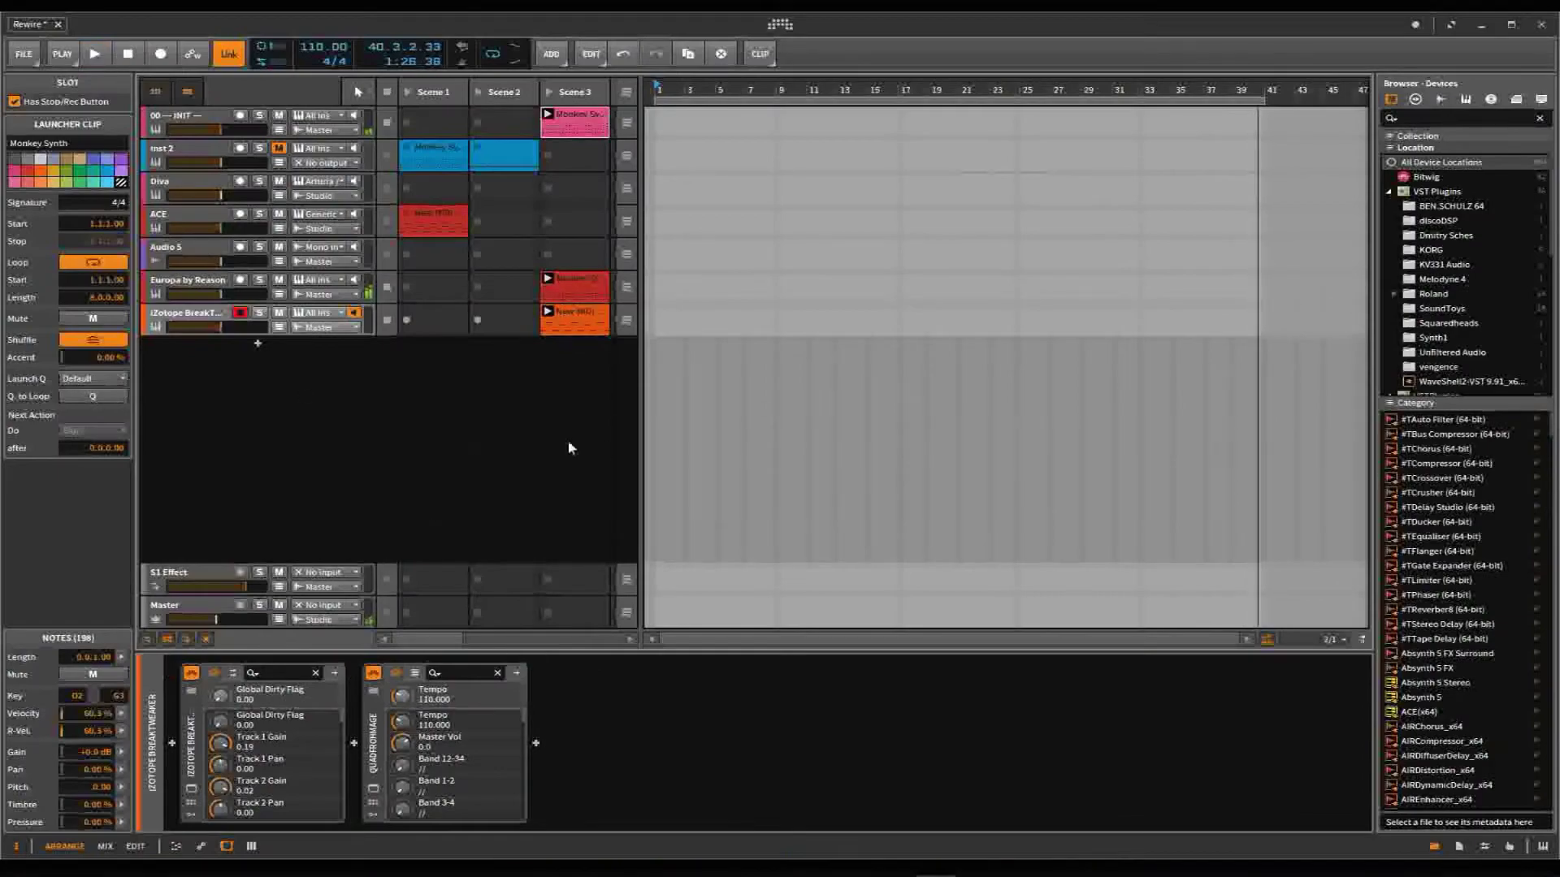
{"action": "left_click", "coordinate": [1481, 24]}
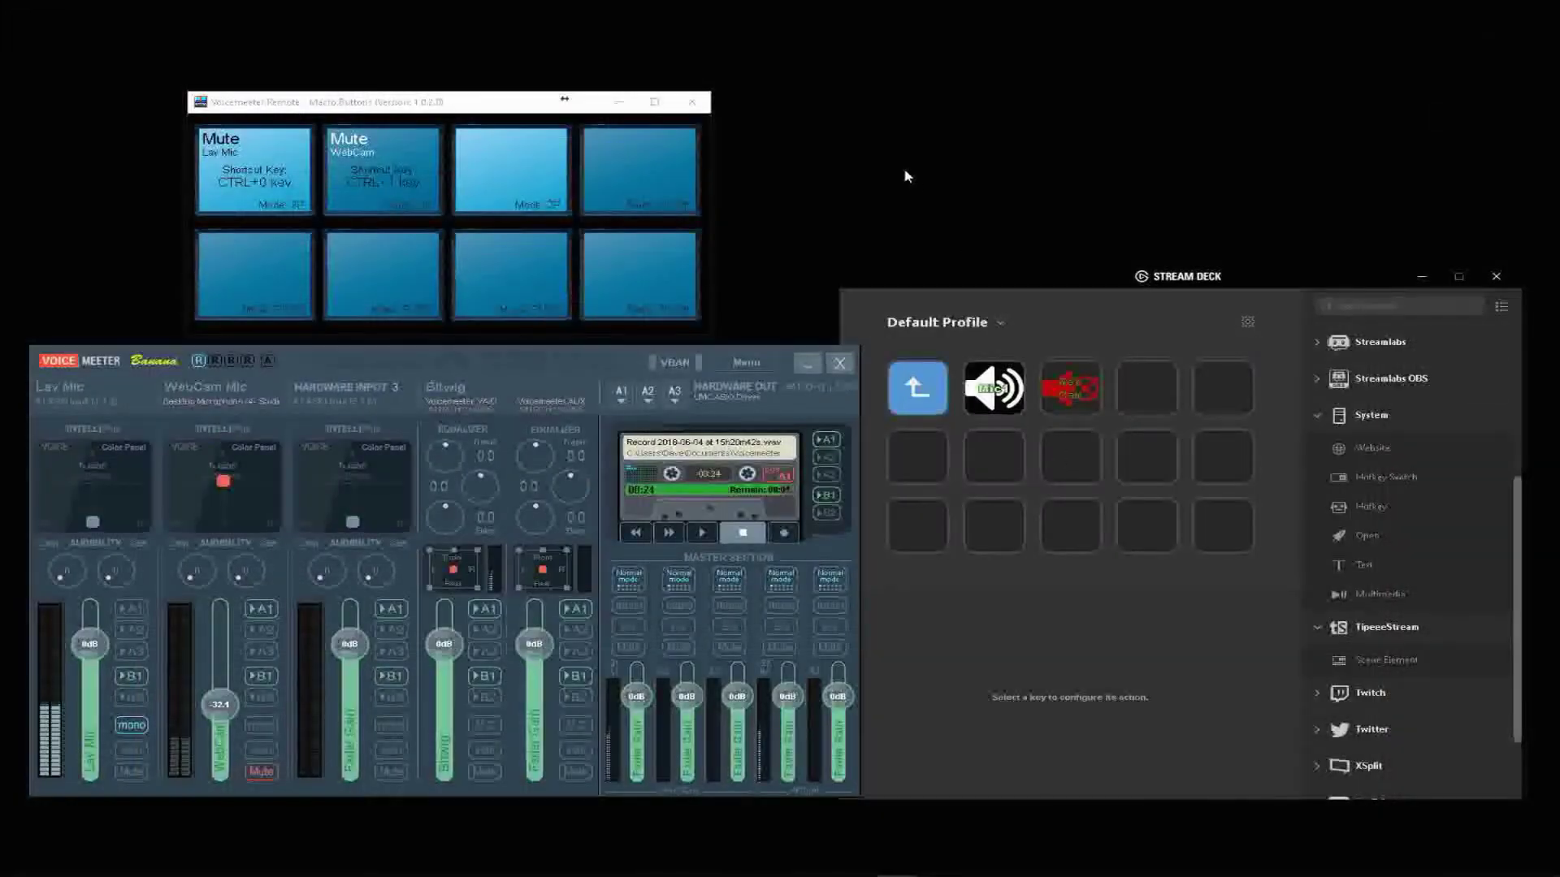
Pull the A1 master bus fader down from 0 dB to -32.4 dB.
{"action": "left_click", "coordinate": [1064, 638]}
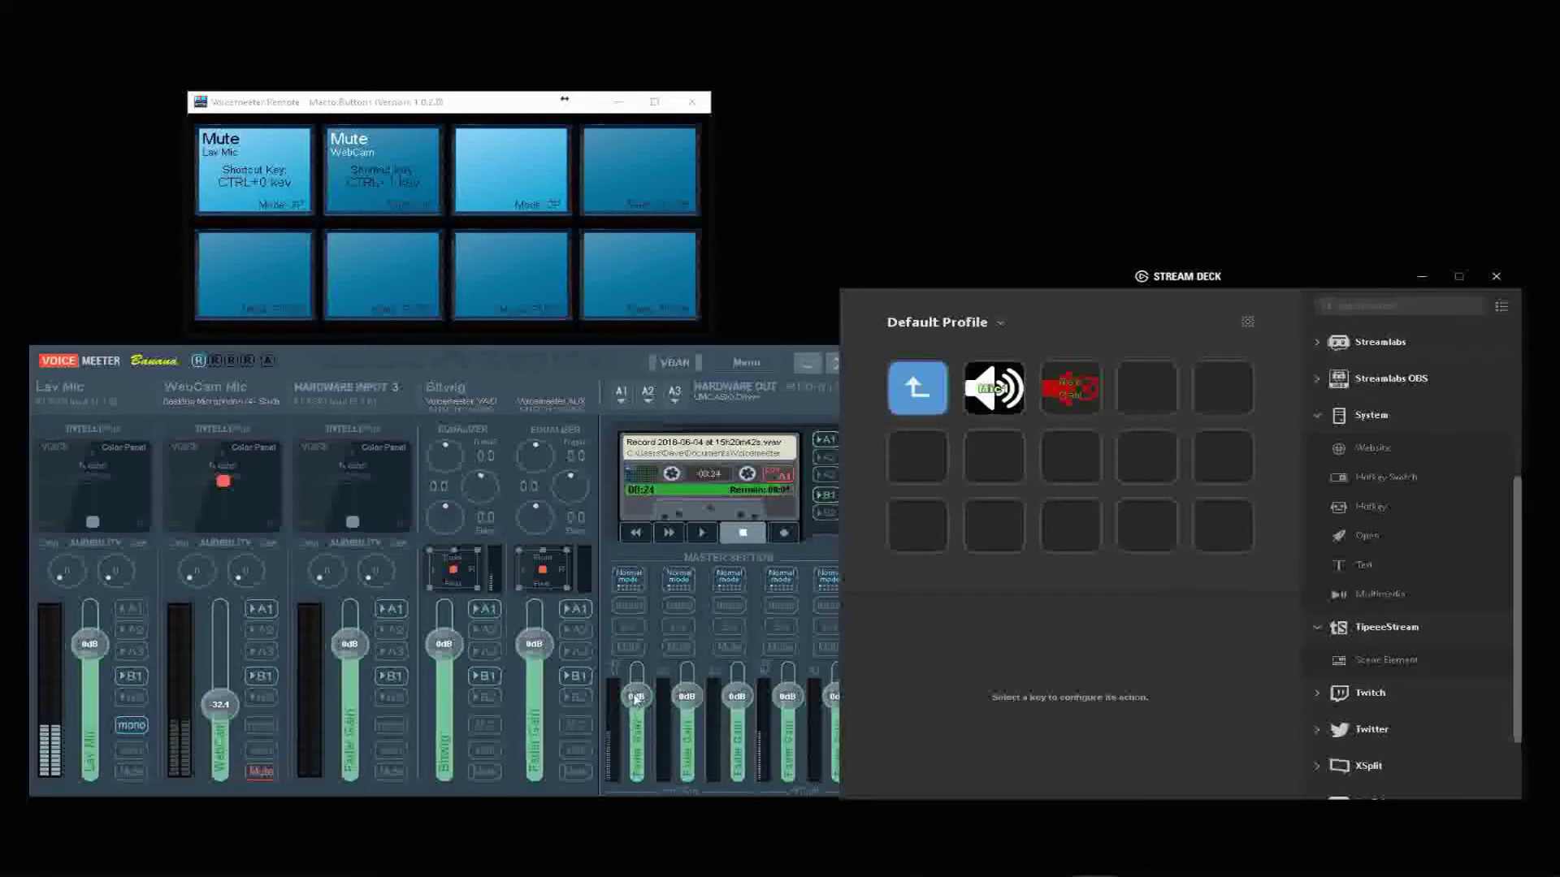
{"action": "left_click_drag", "start_coordinate": [636, 696], "coordinate": [637, 732]}
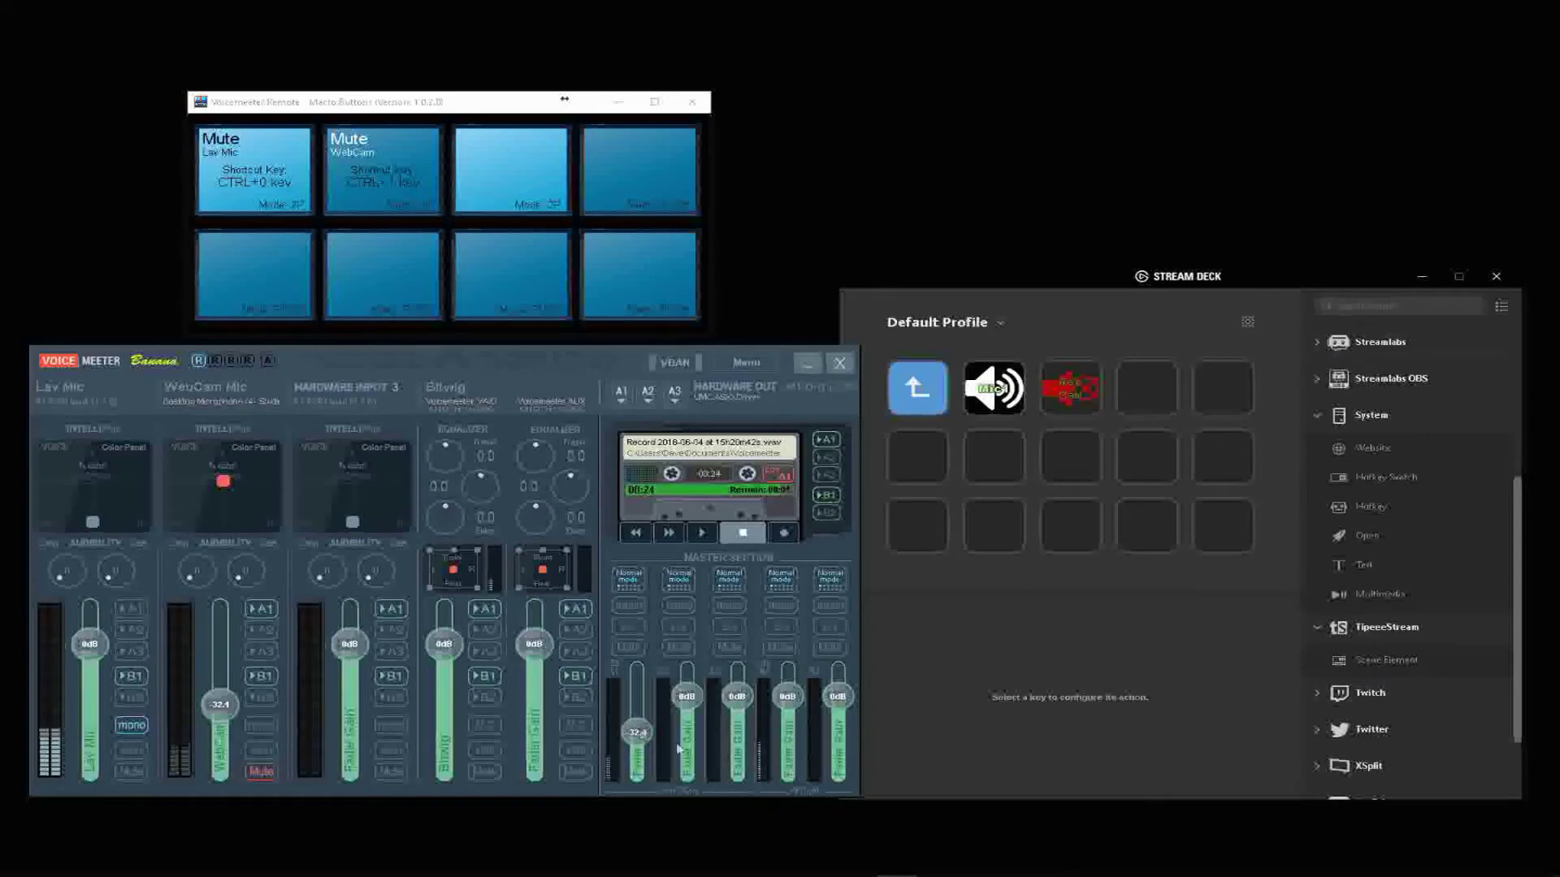
{"action": "left_click", "coordinate": [1106, 671]}
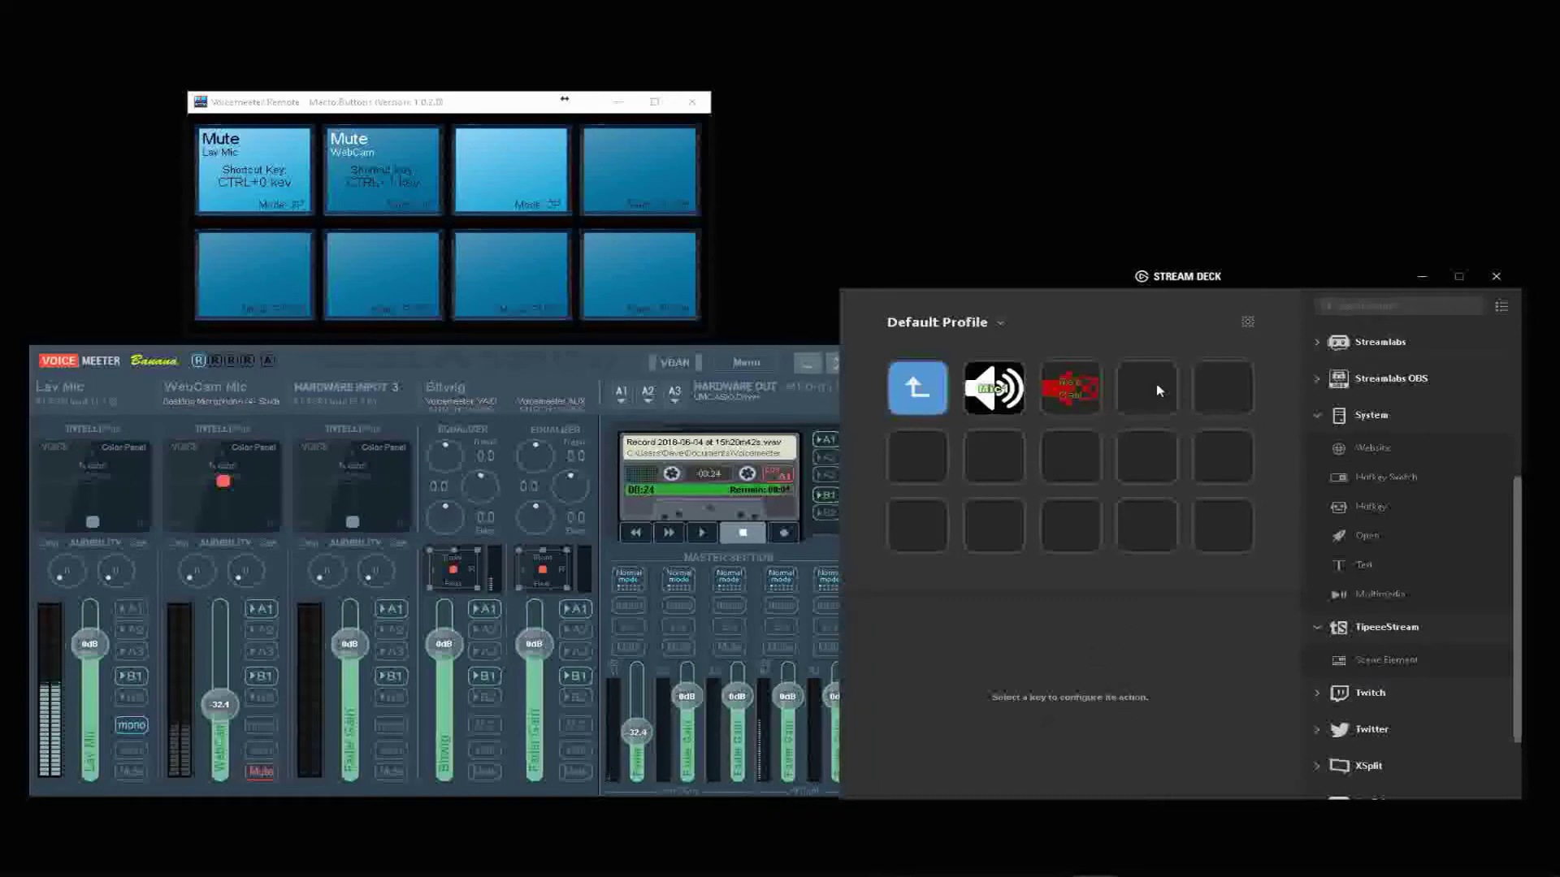
Open the Button Configuration dialog for the empty third macro button.
{"action": "left_click", "coordinate": [423, 109]}
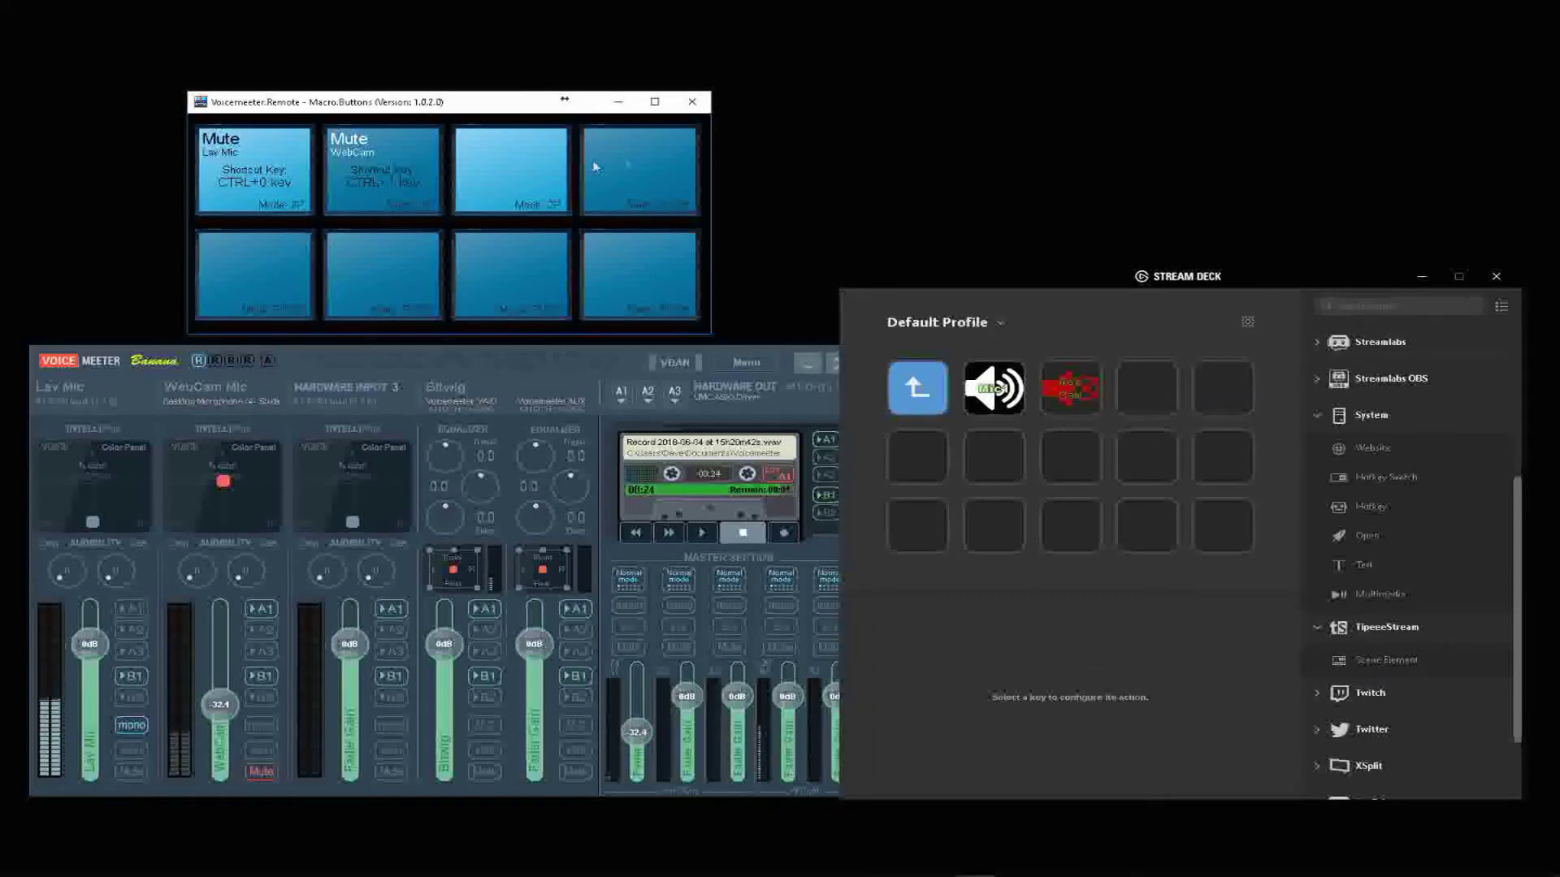
{"action": "right_click", "coordinate": [502, 172]}
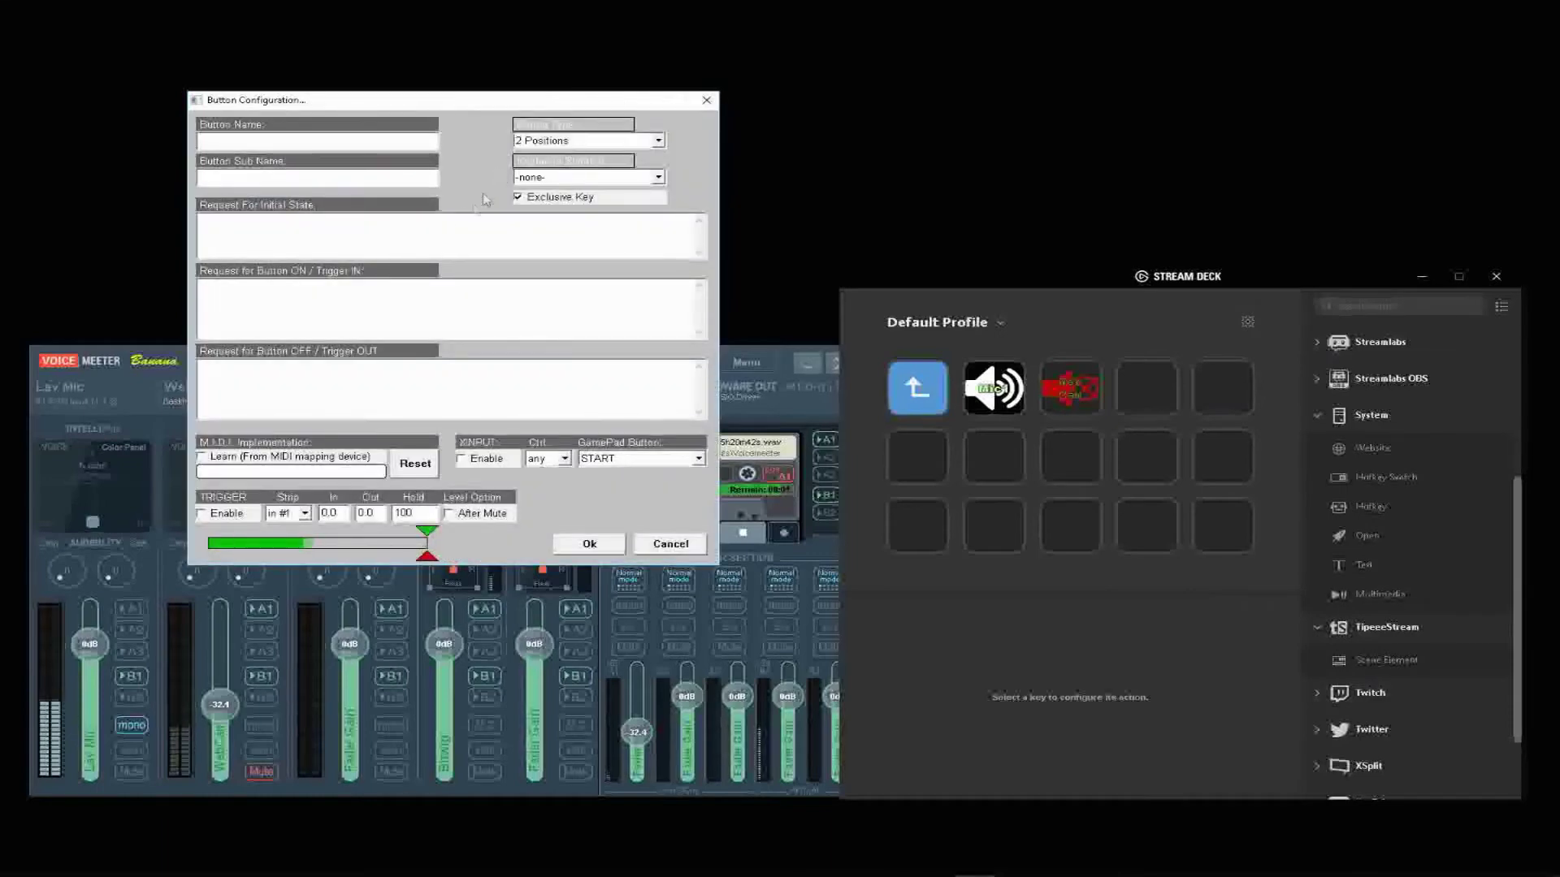
{"action": "left_click_drag", "start_coordinate": [482, 103], "coordinate": [529, 339]}
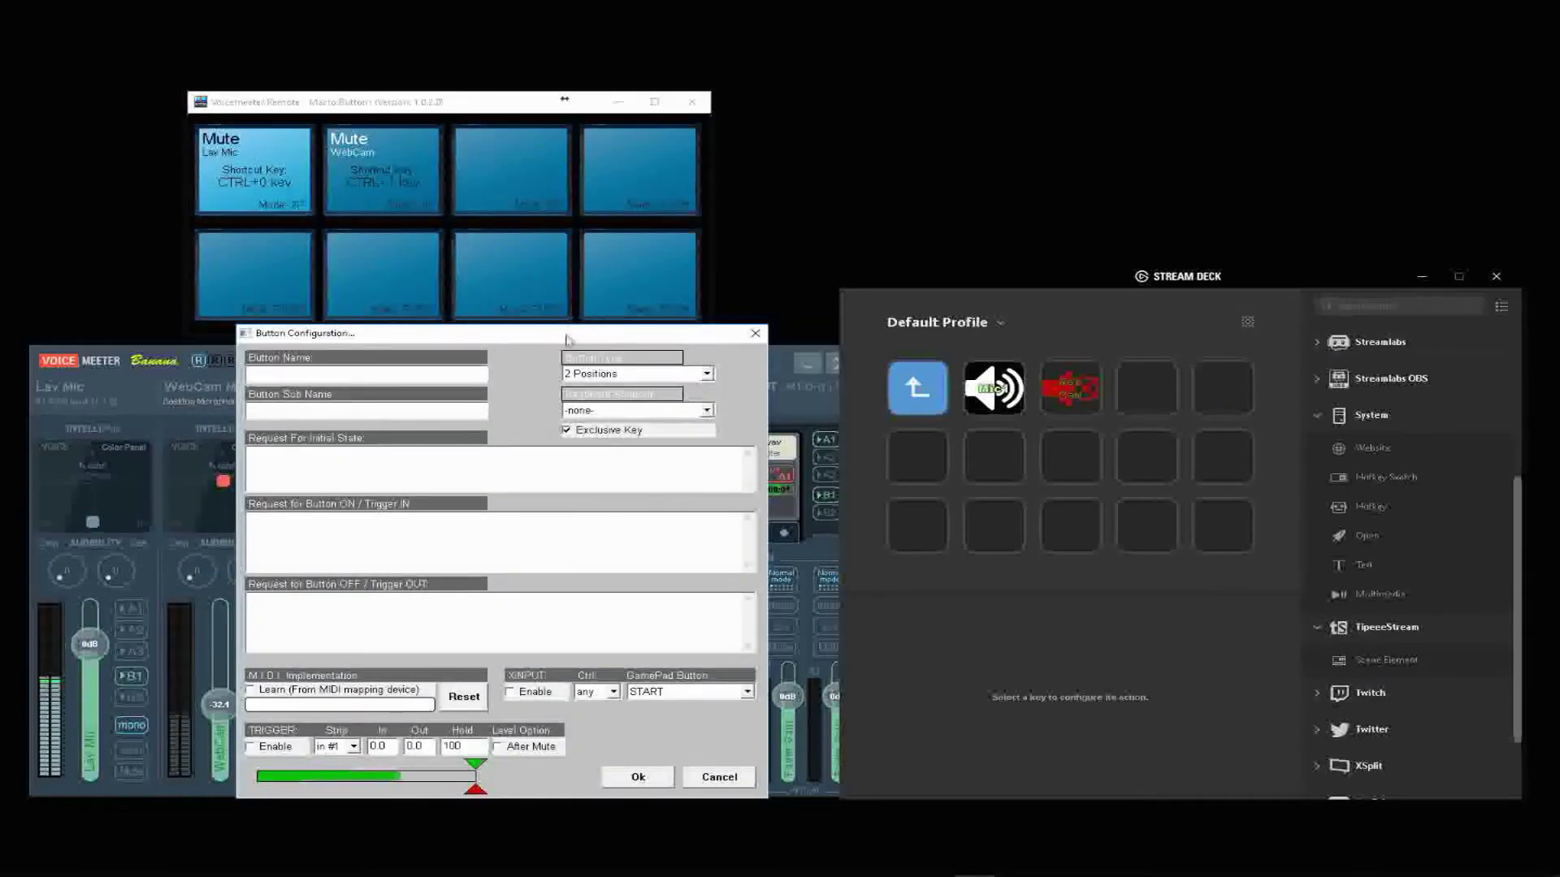
{"action": "left_click_drag", "start_coordinate": [529, 335], "coordinate": [491, 113]}
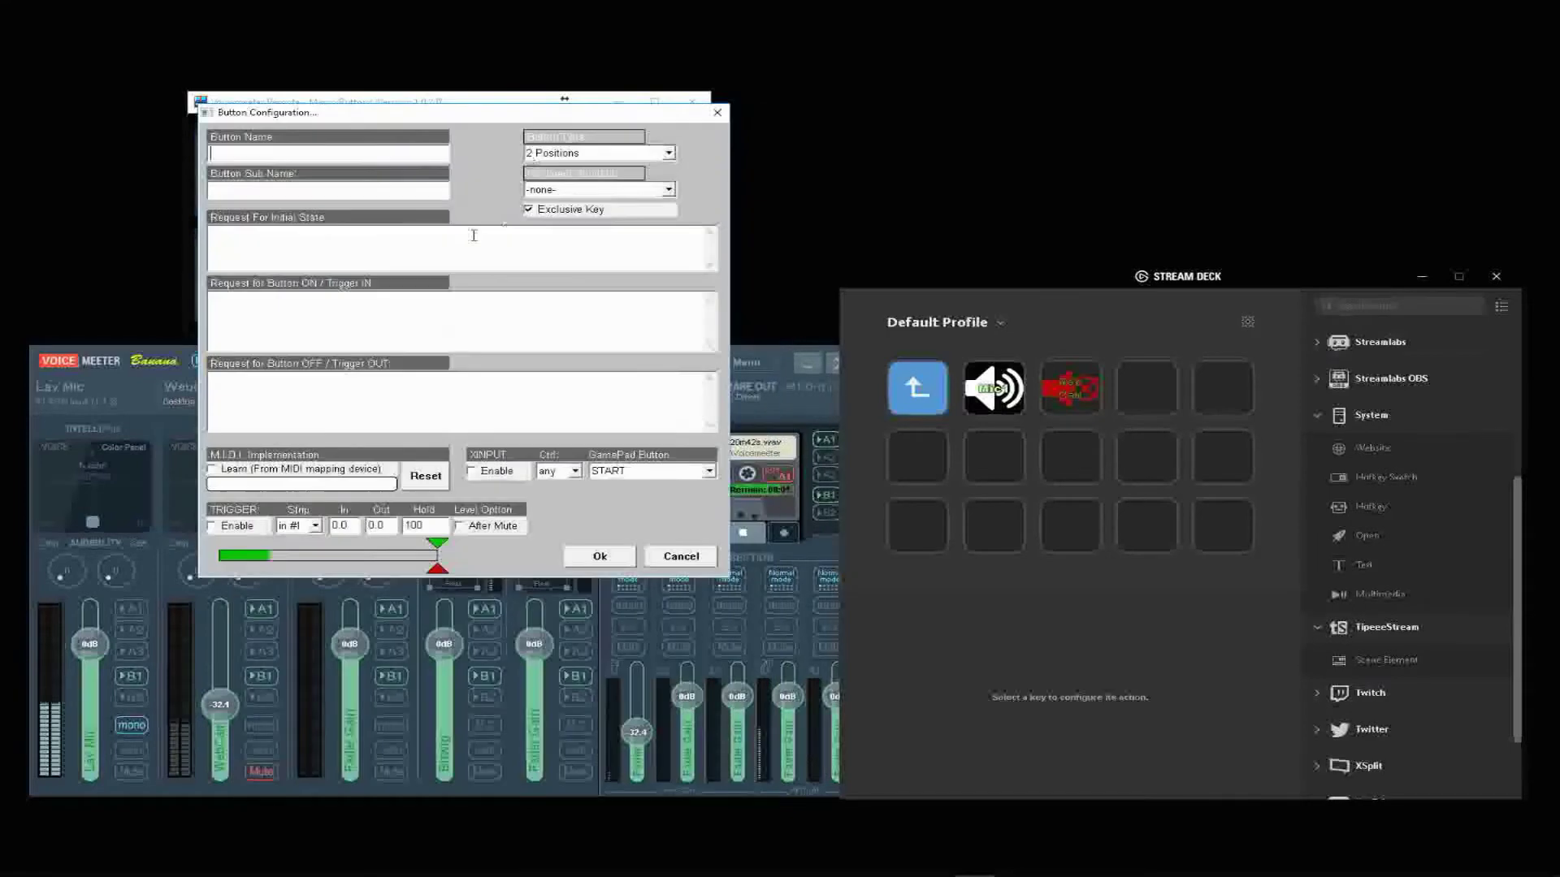
Name the button 'Mute' with sub-name 'Bitwig' and set its type to 2 Positions.
{"action": "left_click", "coordinate": [364, 158]}
{"action": "type", "text": "Mute"}
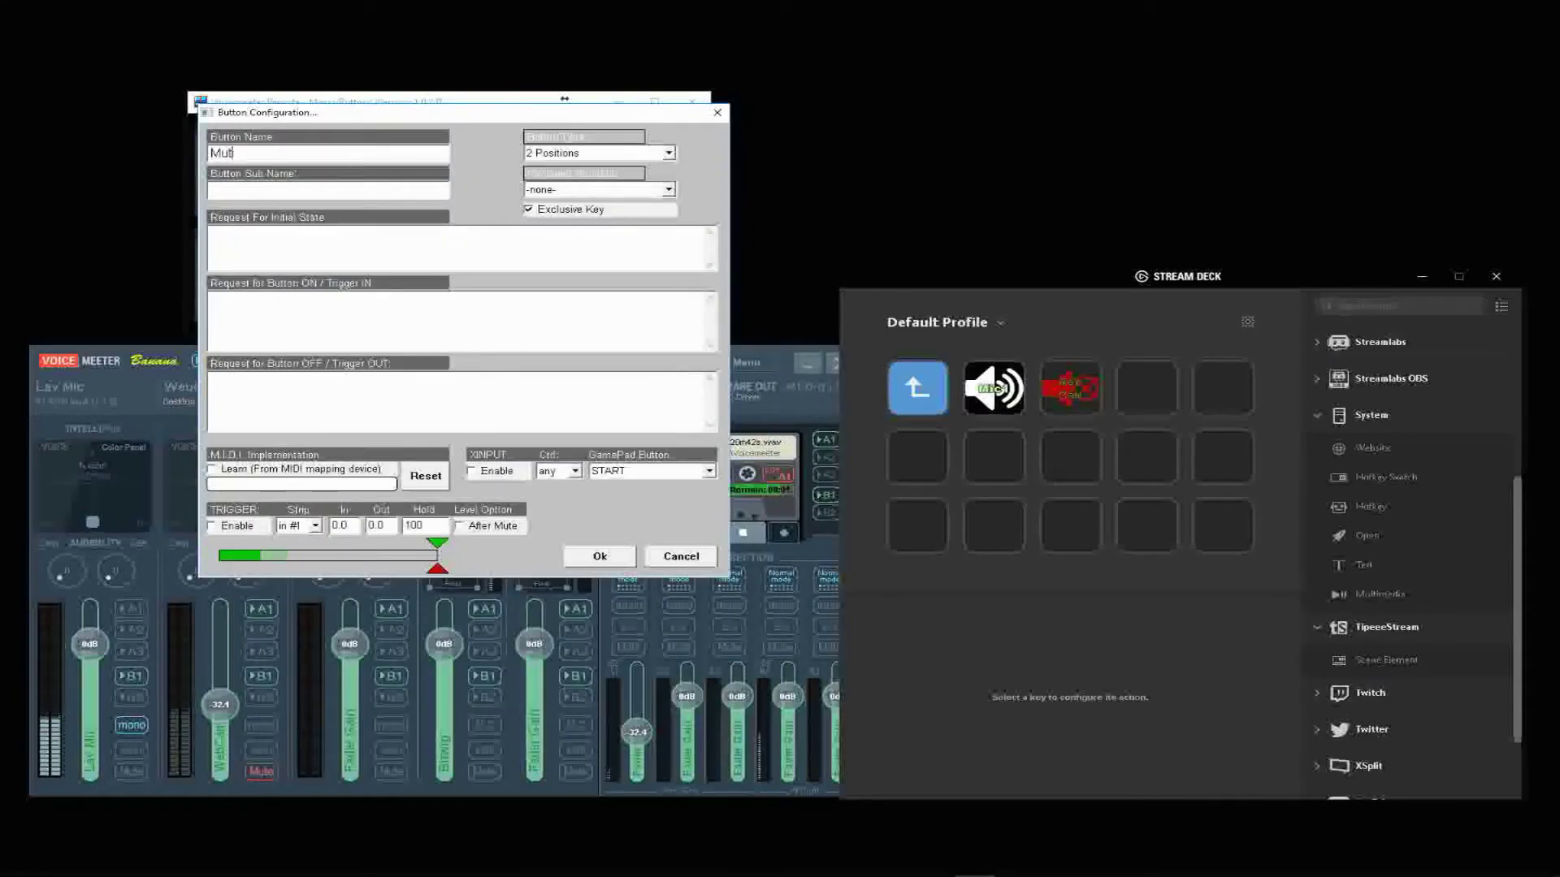
{"action": "left_click", "coordinate": [328, 191]}
{"action": "type", "text": "Bit"}
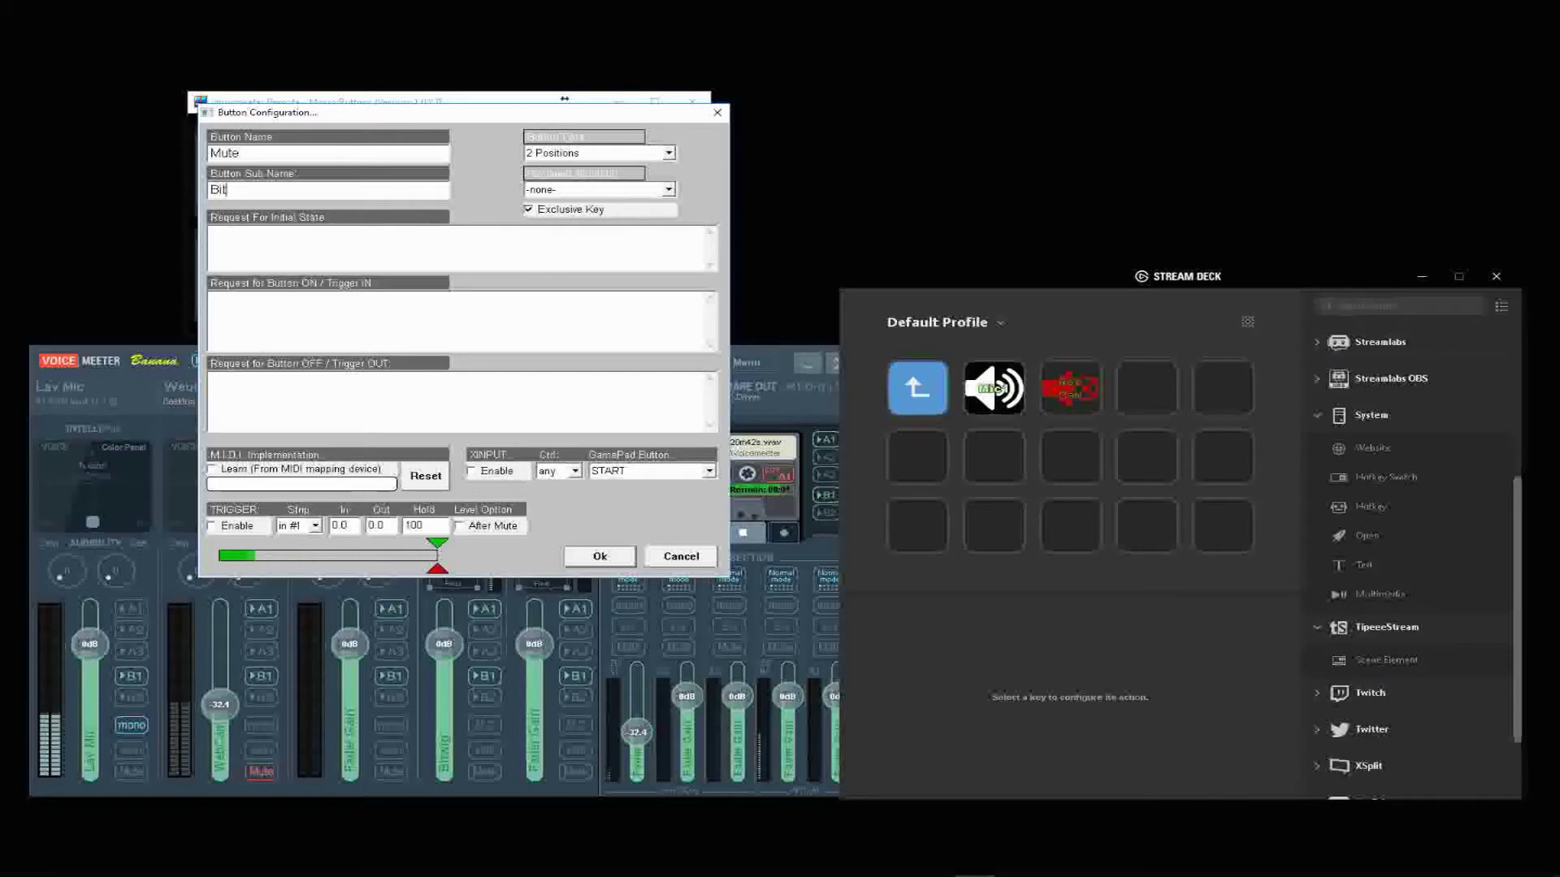
{"action": "type", "text": "wig"}
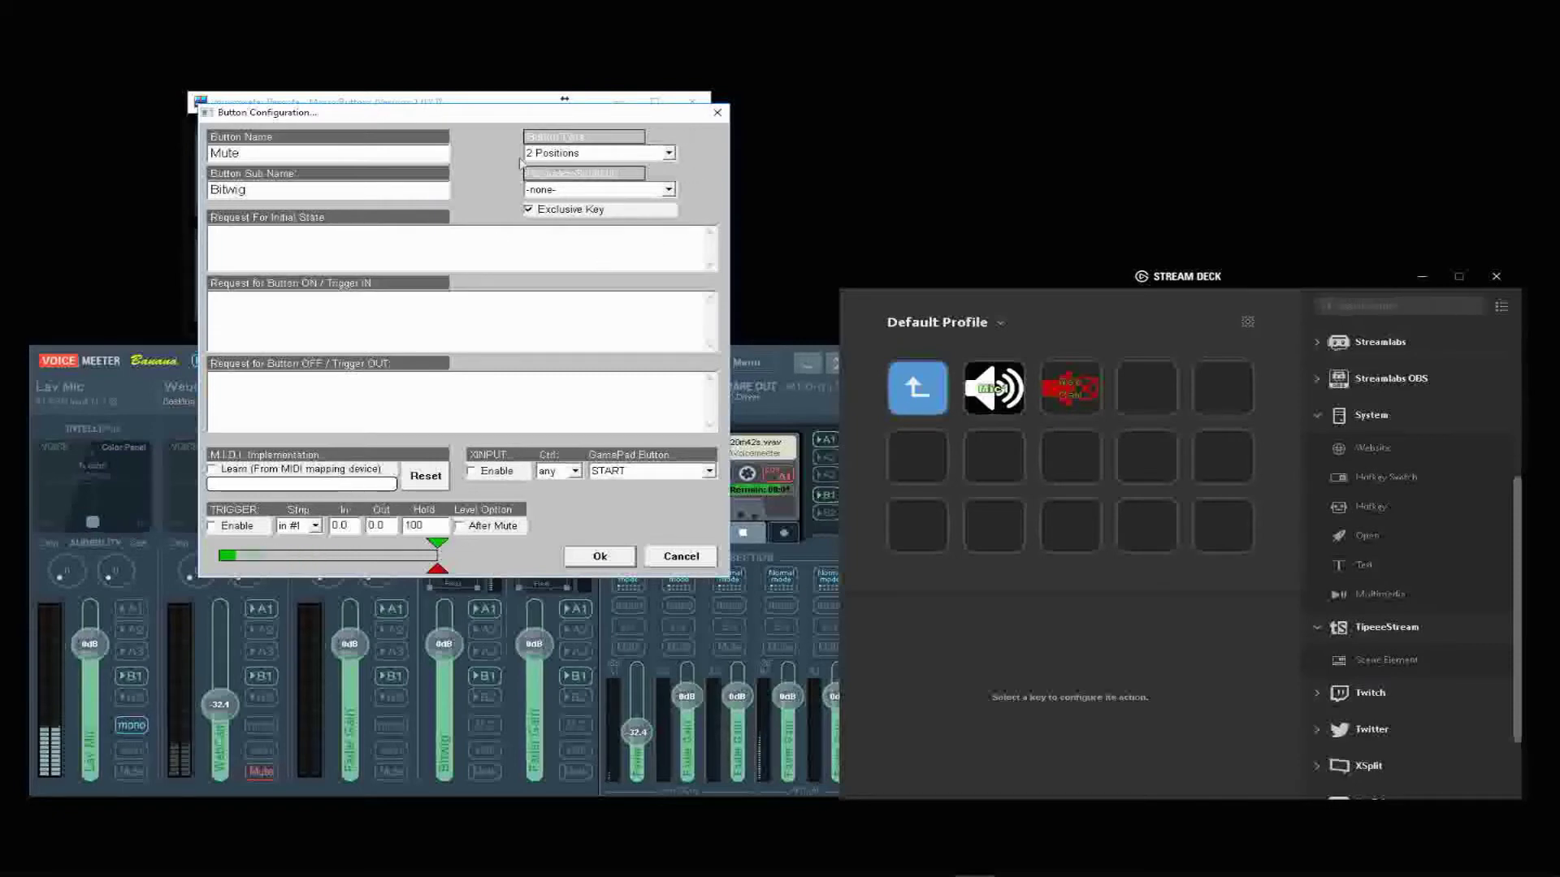
{"action": "left_click", "coordinate": [671, 154]}
{"action": "left_click", "coordinate": [636, 180]}
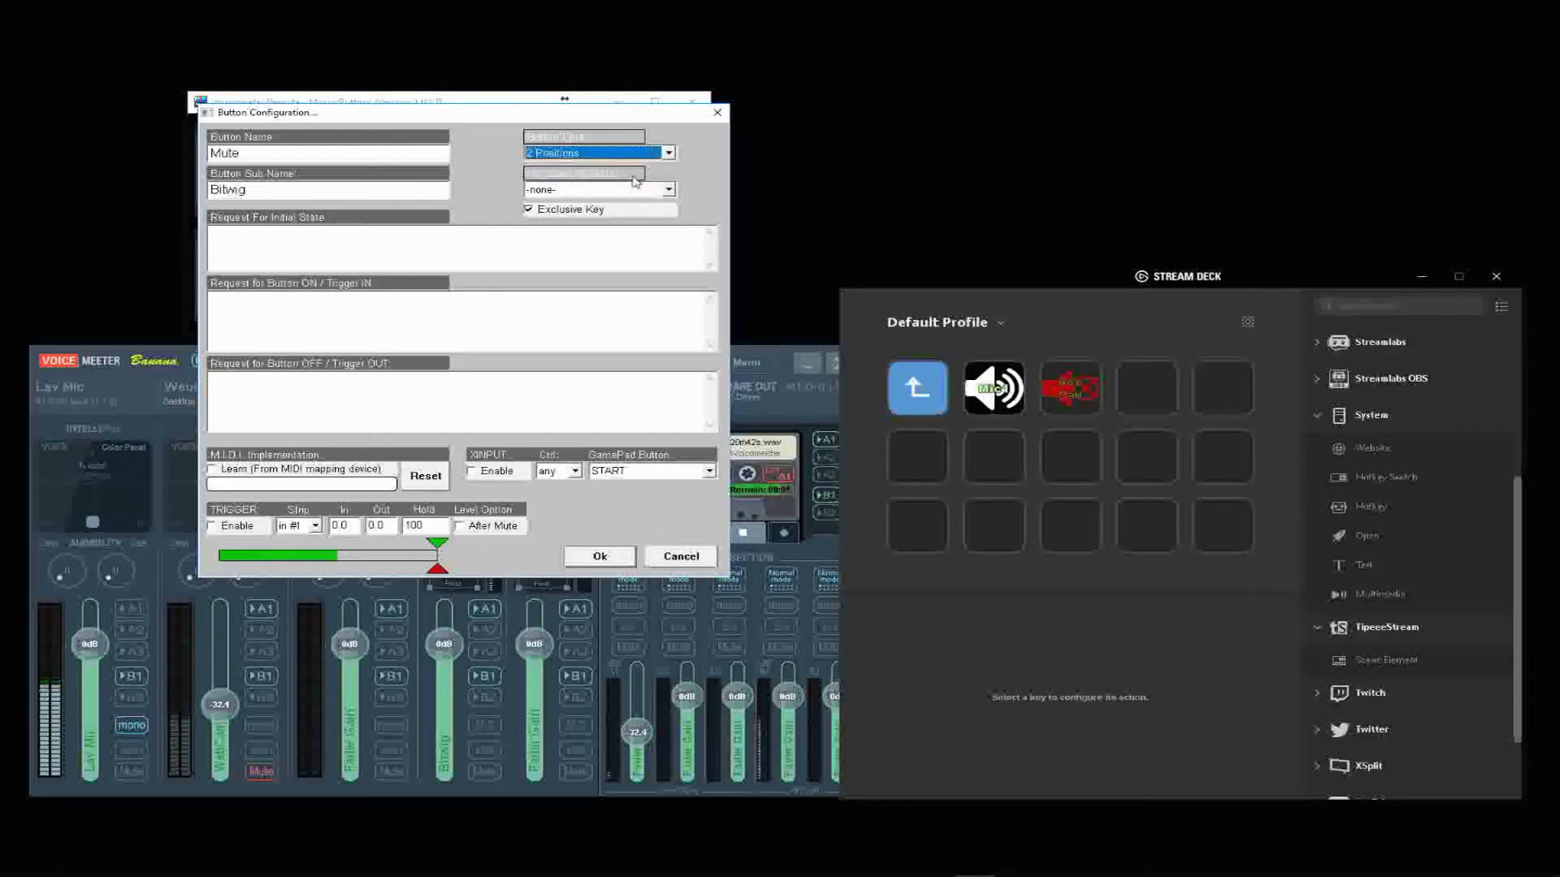
Assign CTRL+ 3 key as the button's shortcut, then switch to the Voicemeeter parameters PDF.
{"action": "left_click", "coordinate": [668, 190]}
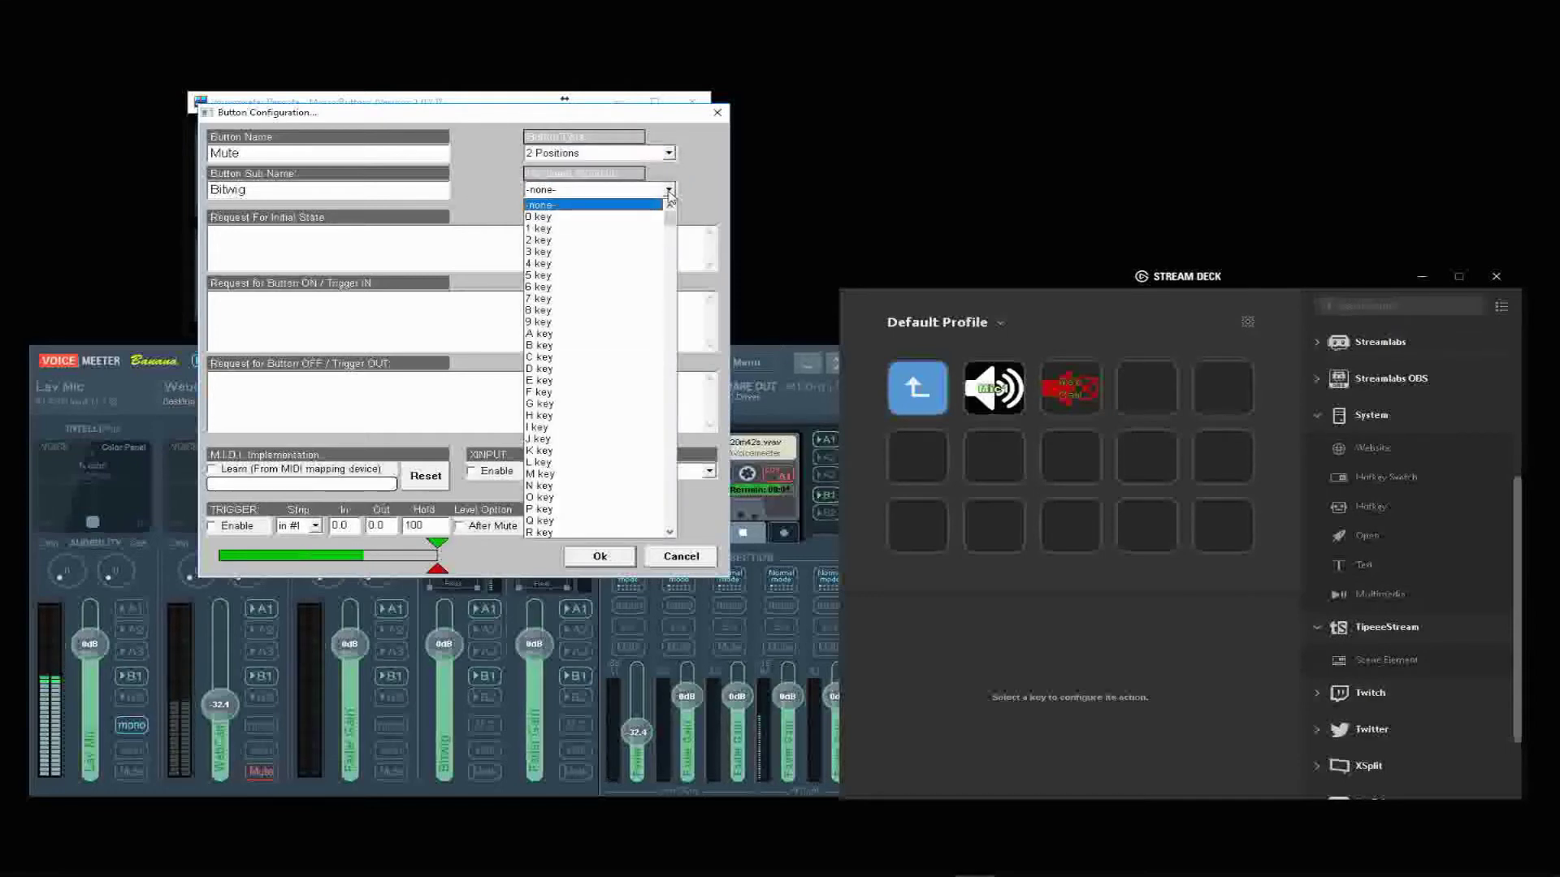
{"action": "scroll", "coordinate": [660, 224], "scroll_direction": "down", "scroll_amount": 20}
{"action": "scroll", "coordinate": [658, 228], "scroll_direction": "down", "scroll_amount": 15}
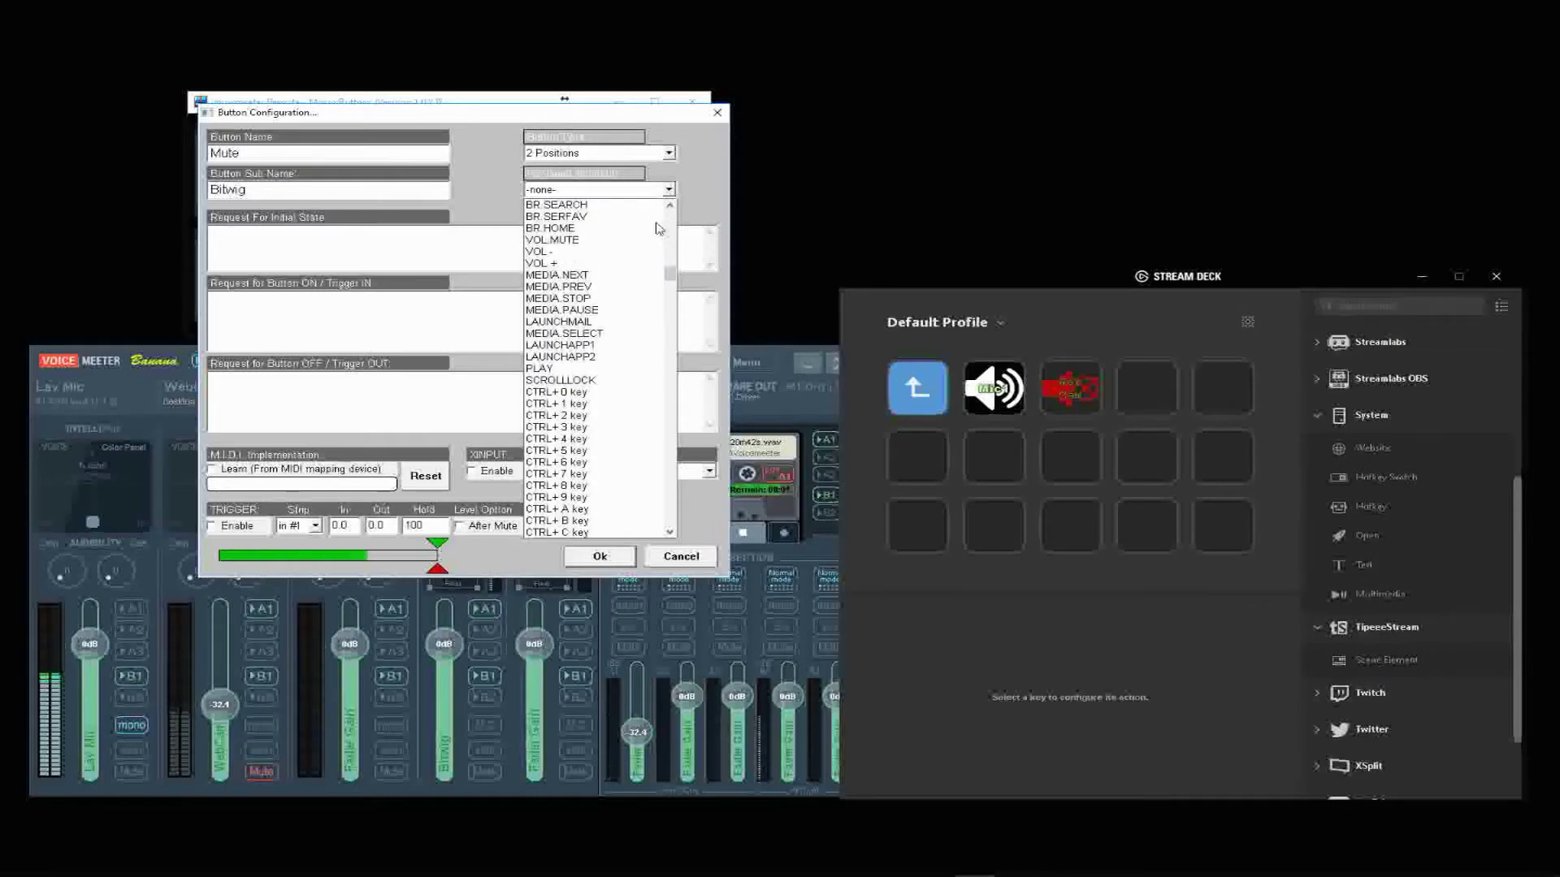
{"action": "scroll", "coordinate": [659, 228], "scroll_direction": "up", "scroll_amount": 11}
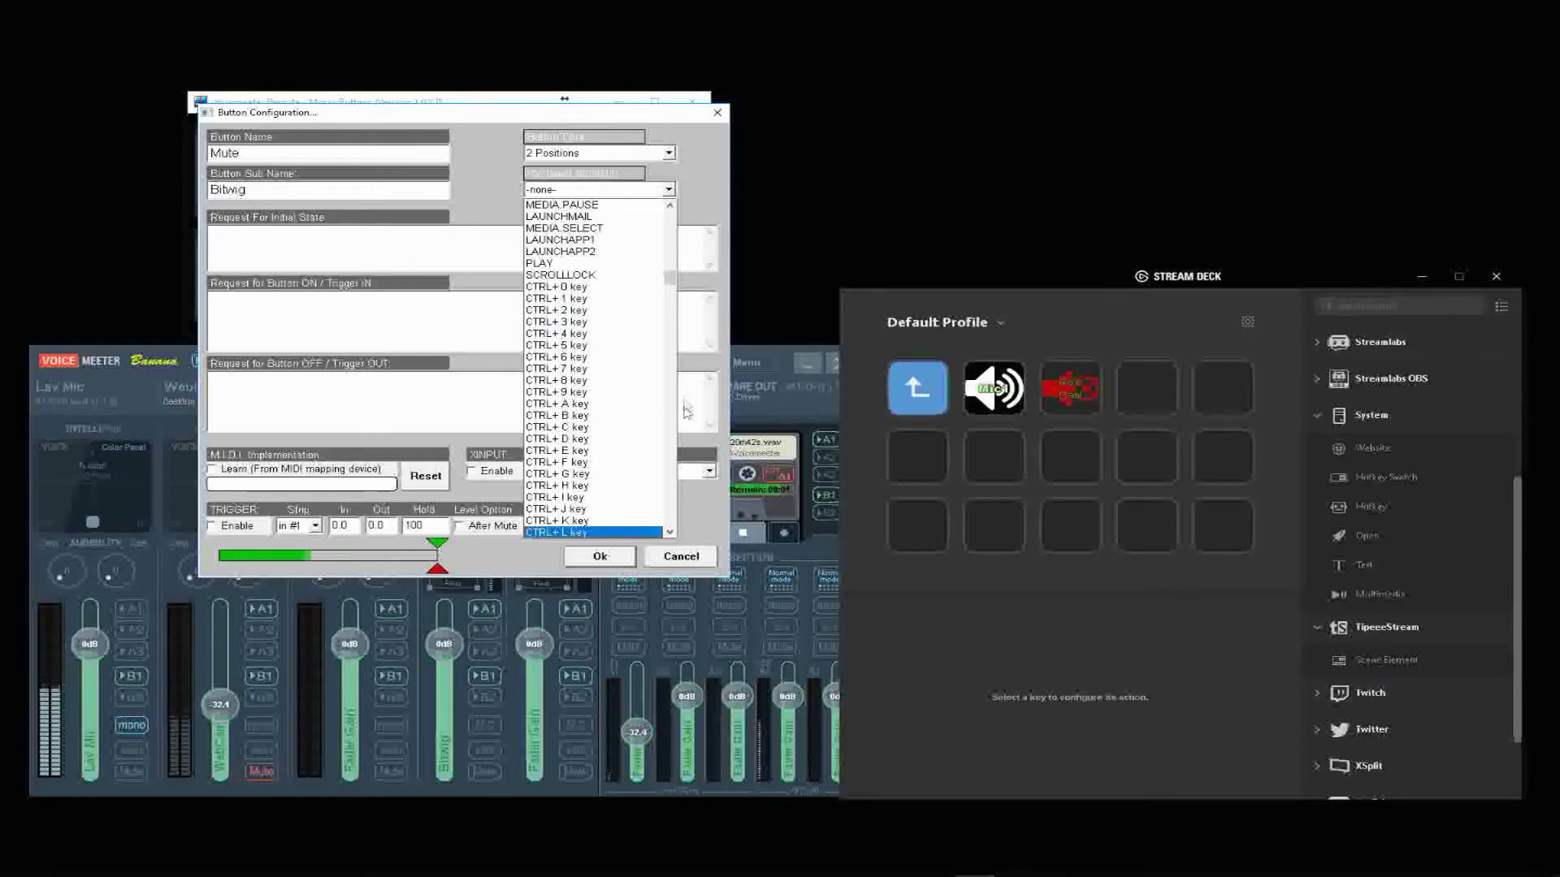
{"action": "left_click", "coordinate": [617, 323]}
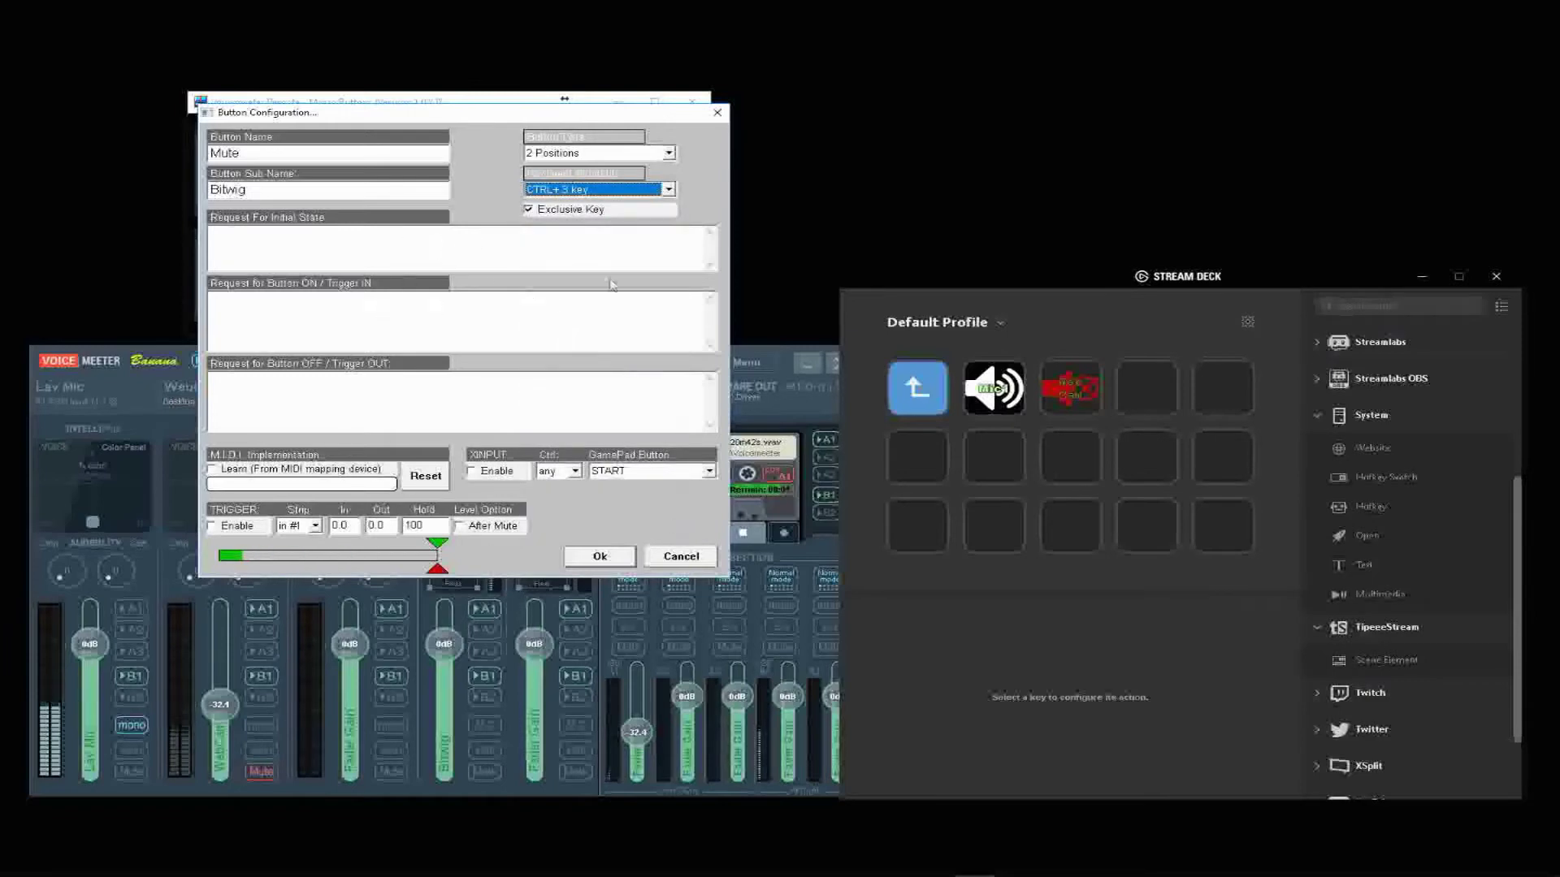
{"action": "left_click", "coordinate": [365, 241]}
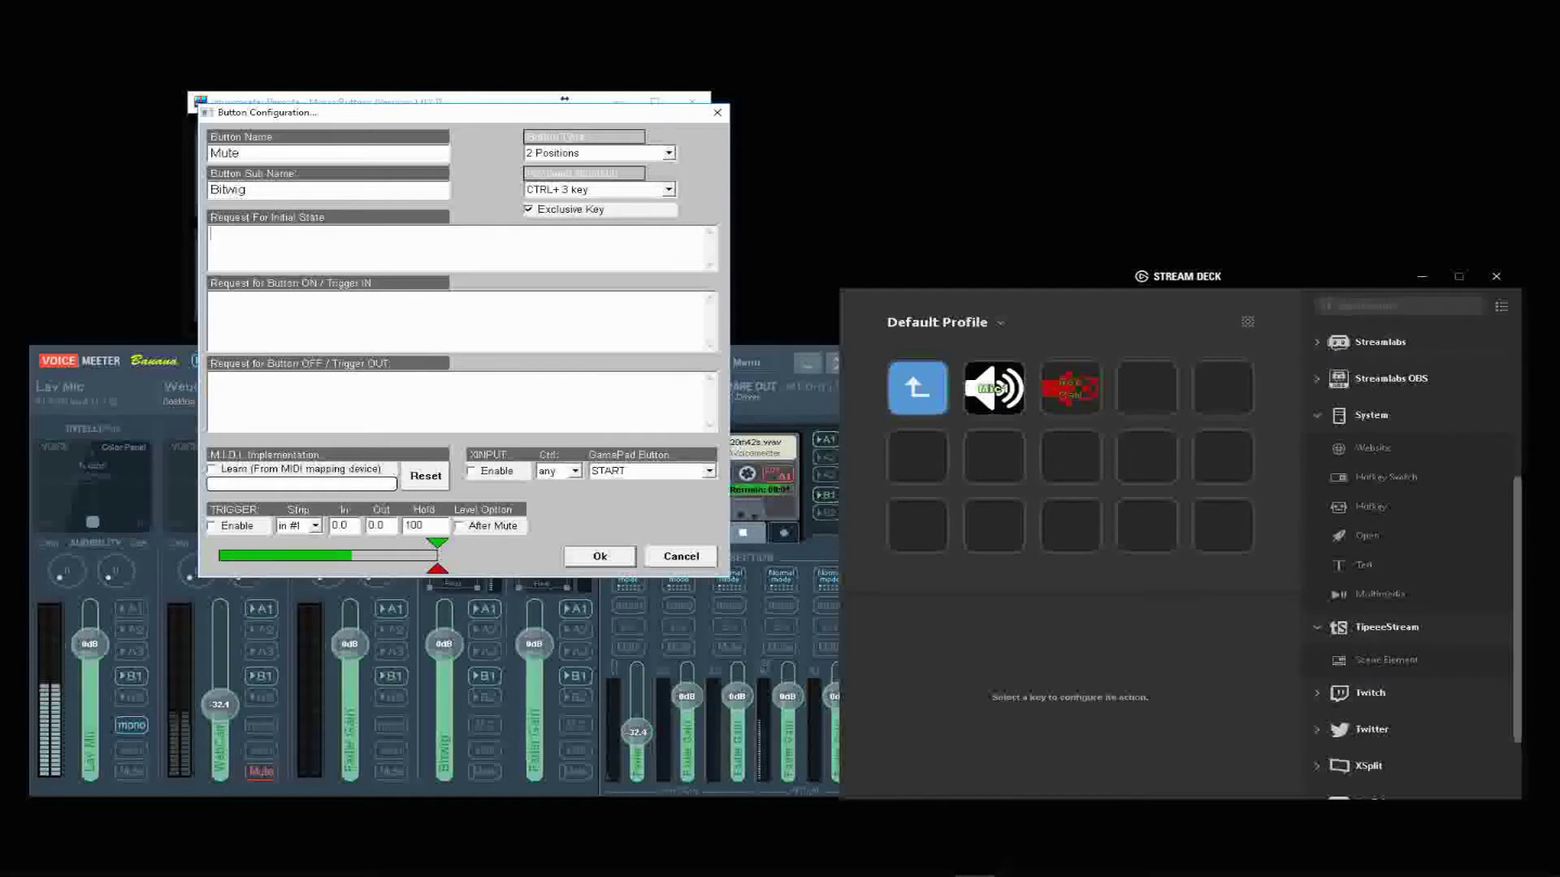
{"action": "left_click", "coordinate": [1014, 863]}
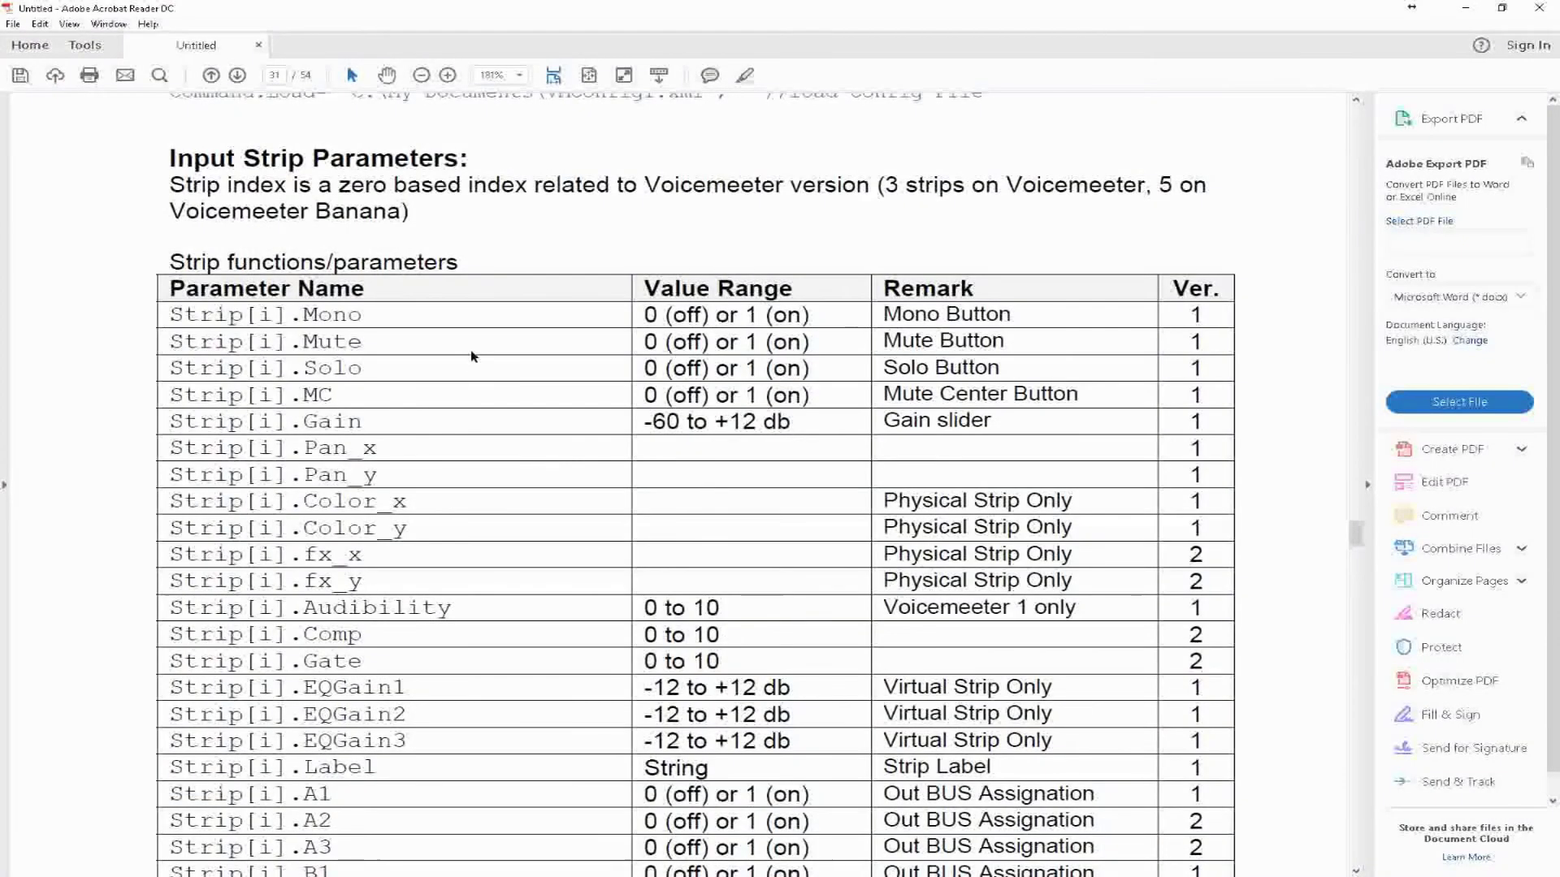
Copy Strip[i].Mute from the manual's strip table into the button dialog's Initial State field.
{"action": "left_click_drag", "start_coordinate": [365, 342], "coordinate": [170, 342]}
{"action": "key", "text": "ctrl+c"}
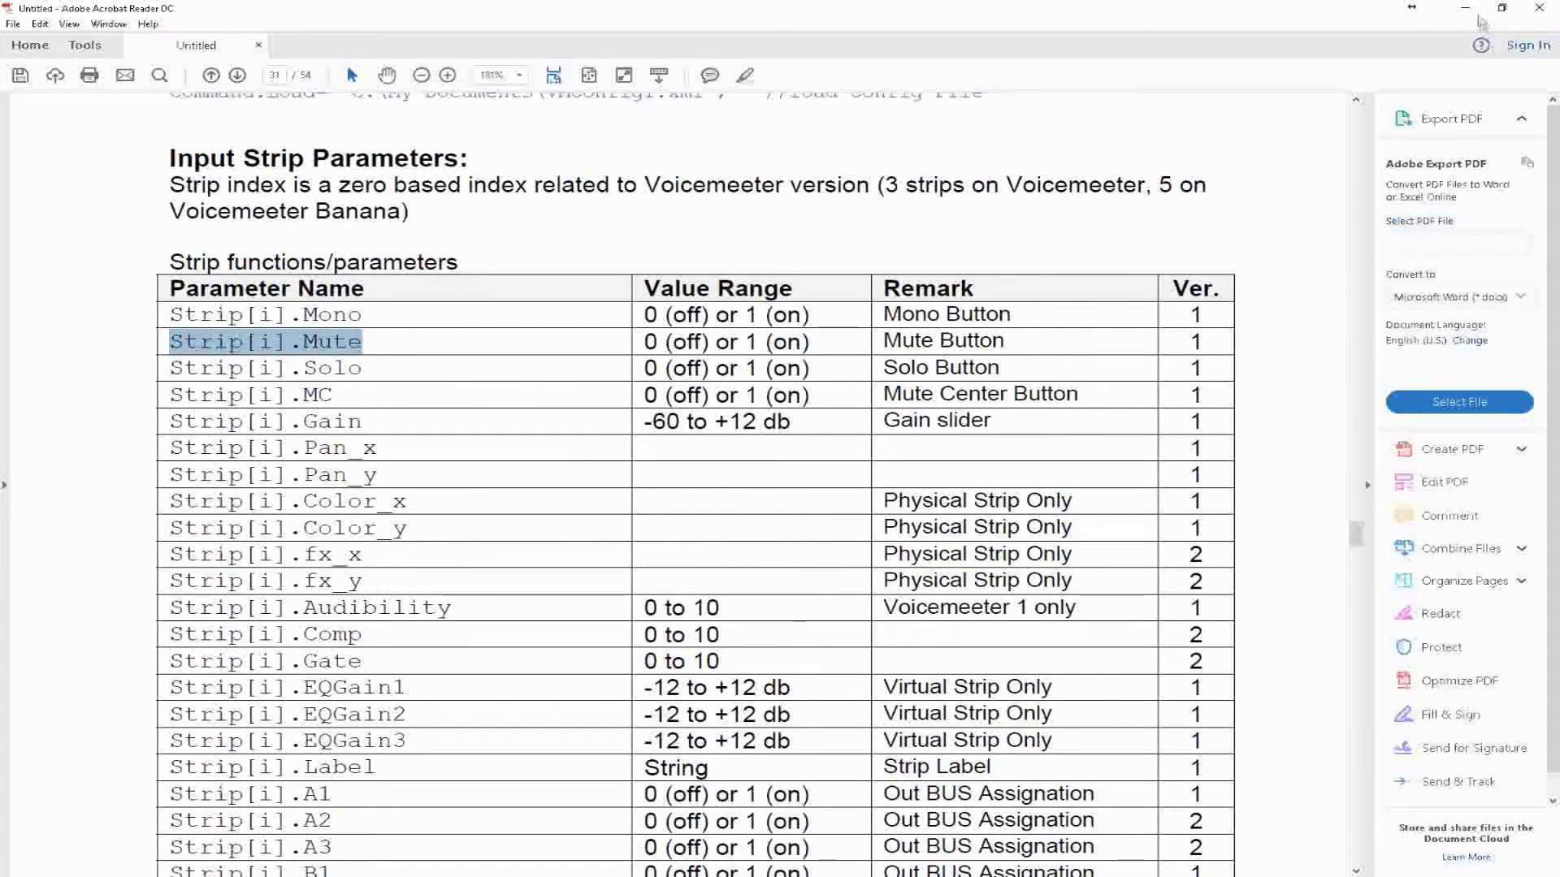
{"action": "key", "text": "alt+Tab"}
{"action": "left_click", "coordinate": [218, 240]}
Enter Strip[3].Mute as the initial state request and select the full request.
{"action": "key", "text": "ctrl+v"}
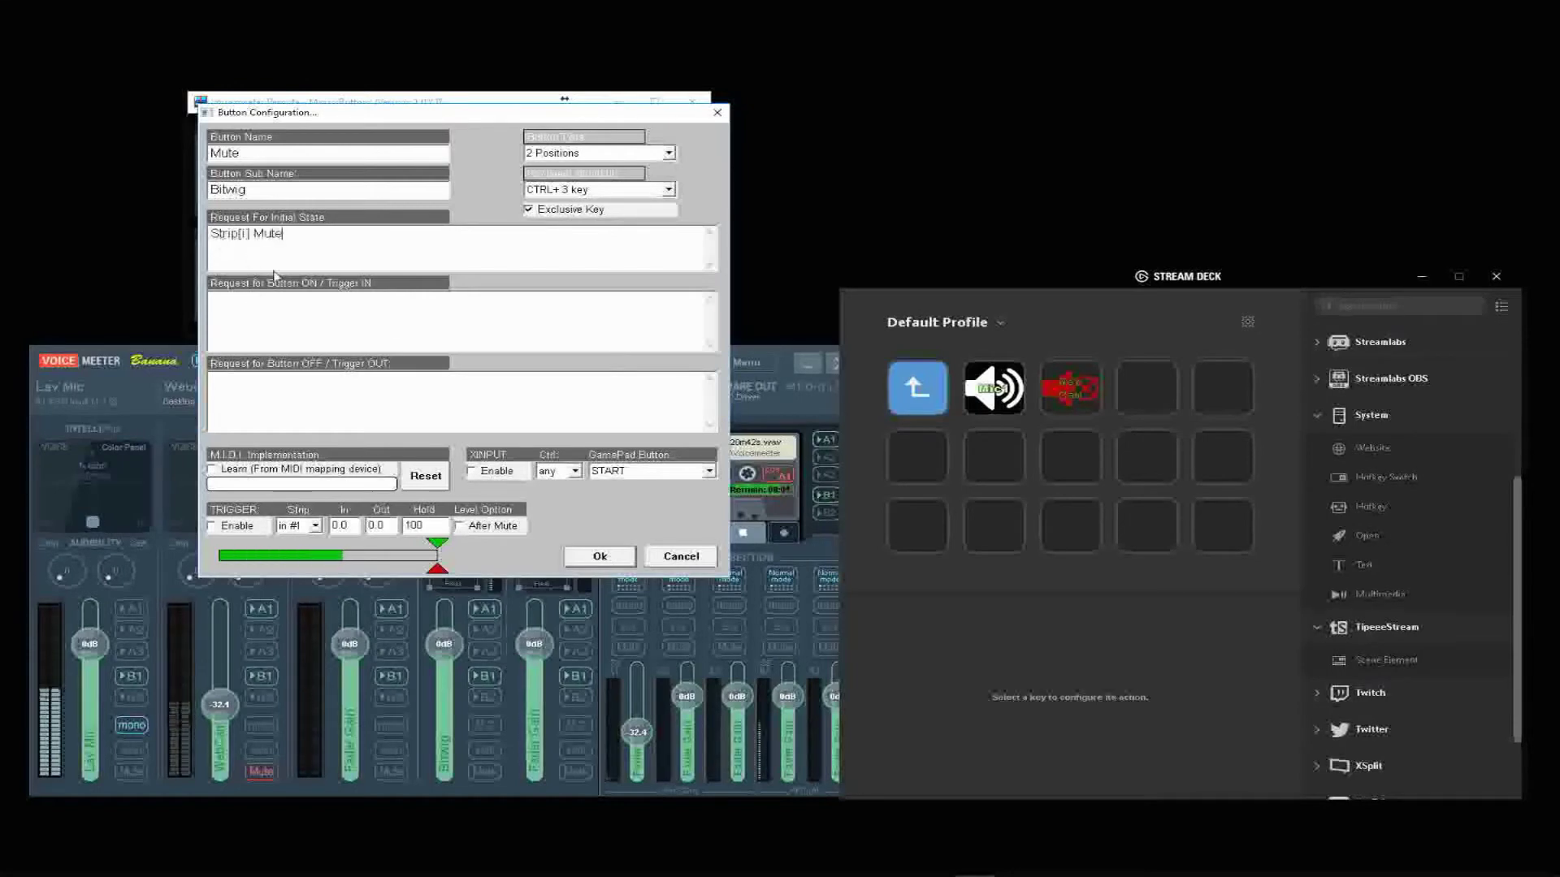
{"action": "key", "text": "Left"}
{"action": "key", "text": "Left"}
{"action": "key", "text": "Left"}
{"action": "key", "text": "Left"}
{"action": "key", "text": "Left"}
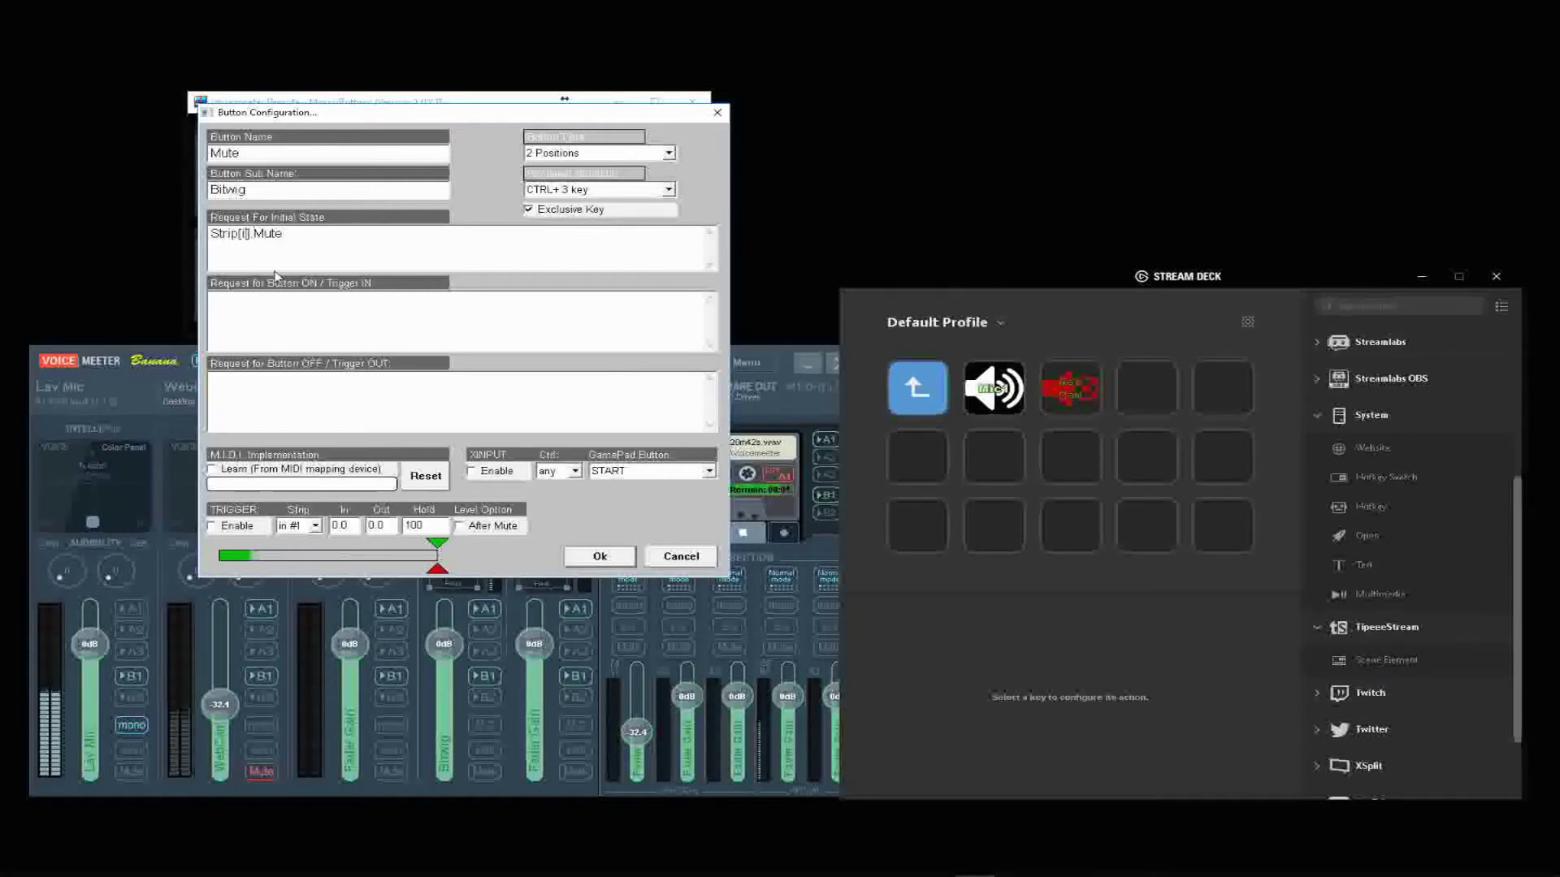
{"action": "key", "text": "BackSpace"}
{"action": "type", "text": "3"}
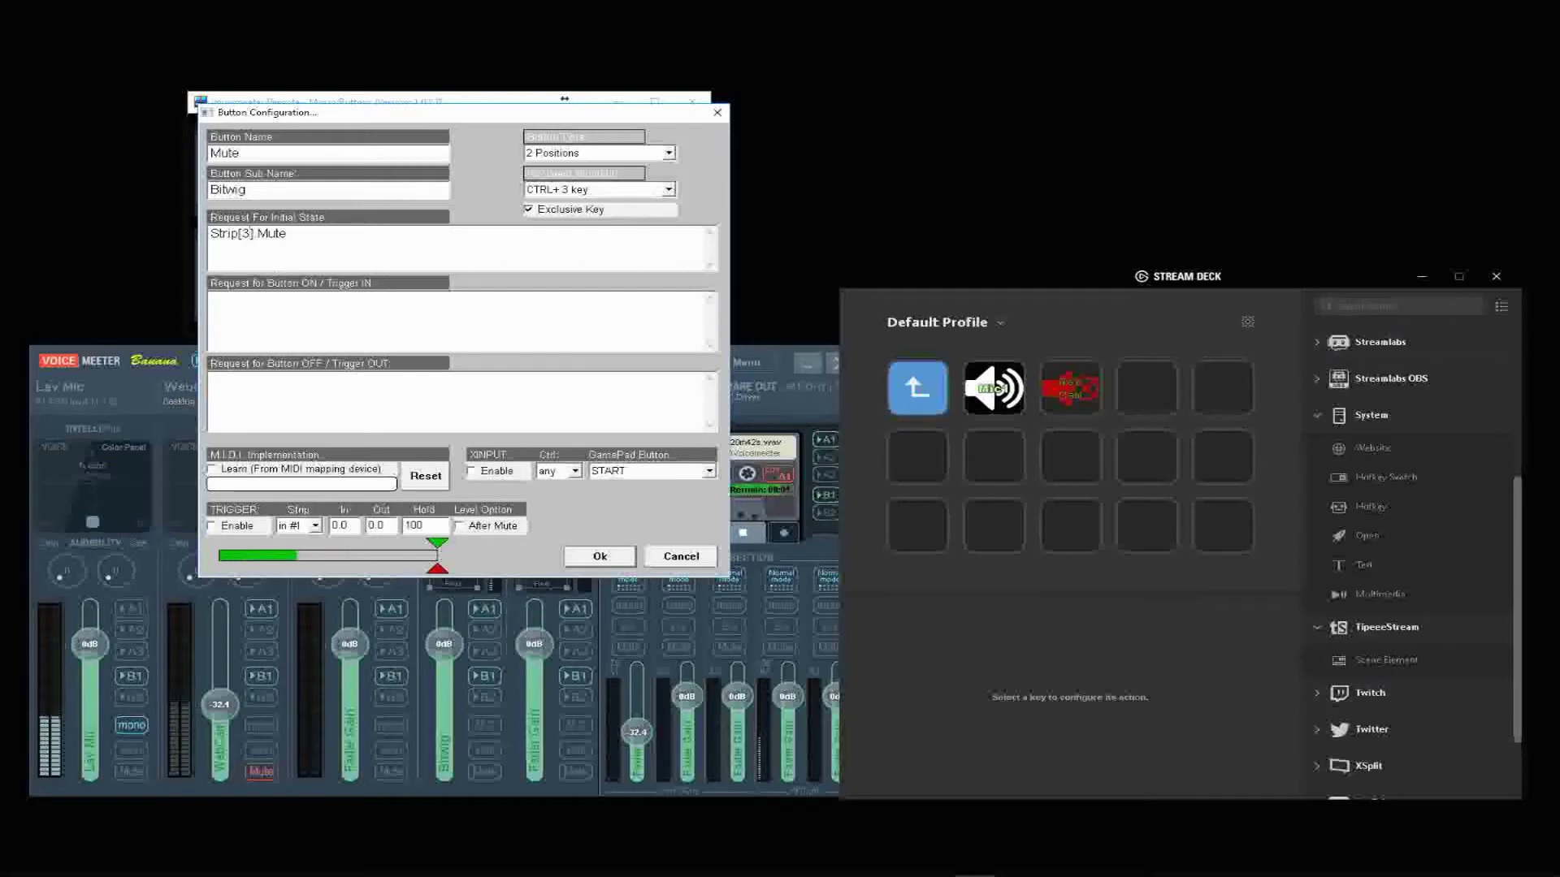
{"action": "left_click", "coordinate": [330, 250]}
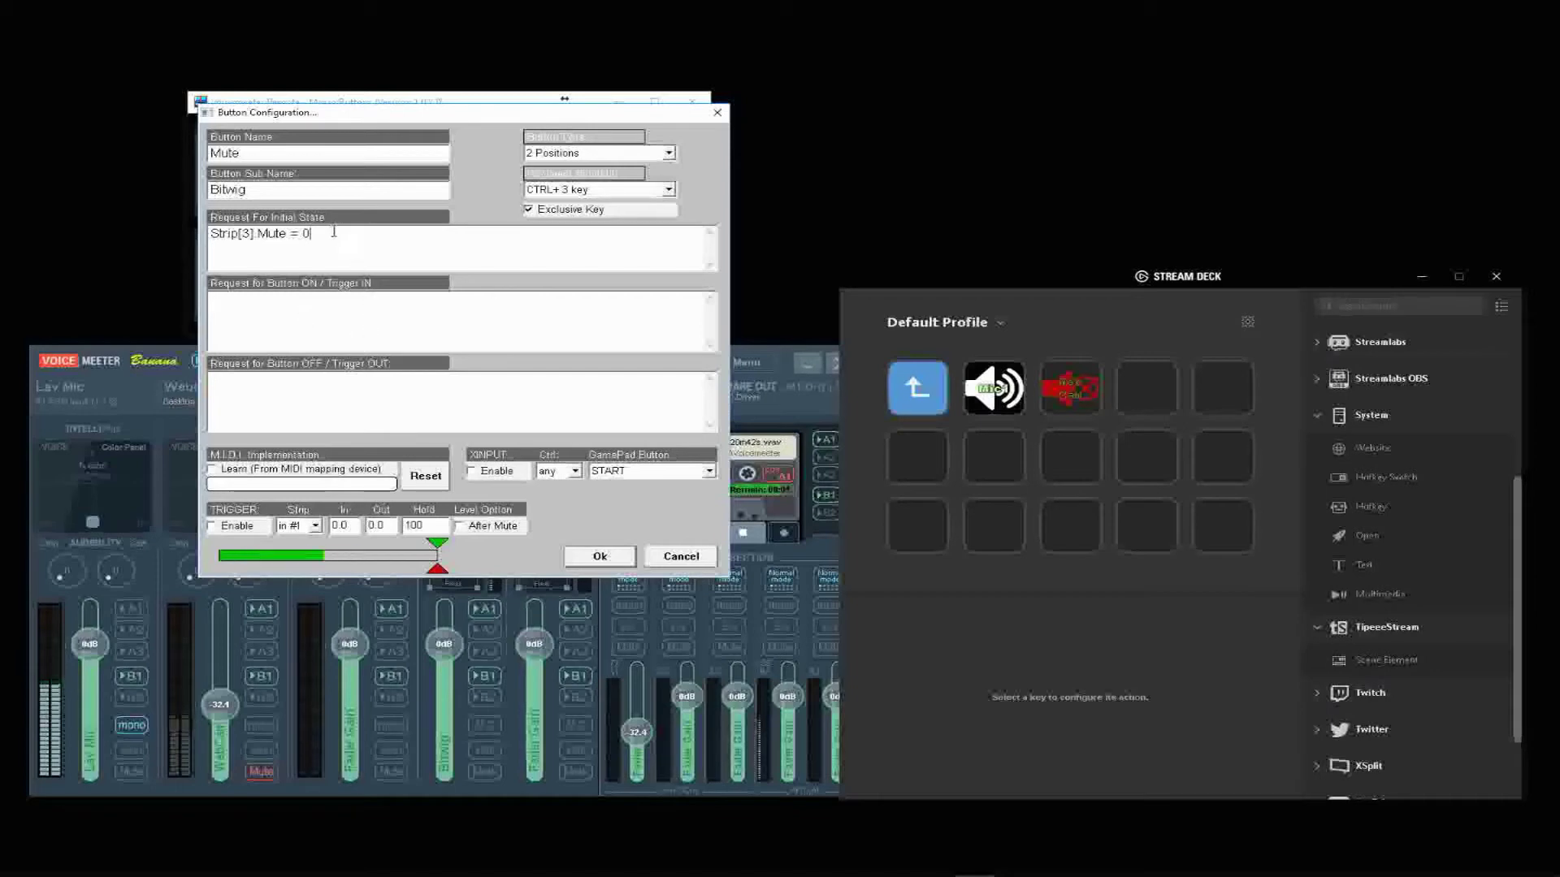
{"action": "left_click_drag", "start_coordinate": [333, 232], "coordinate": [182, 240]}
{"action": "key", "text": "ctrl+c"}
Paste the strip request into Trigger IN and save the button settings with Ok.
{"action": "left_click", "coordinate": [272, 323]}
{"action": "key", "text": "ctrl+v"}
{"action": "key", "text": "ctrl+v"}
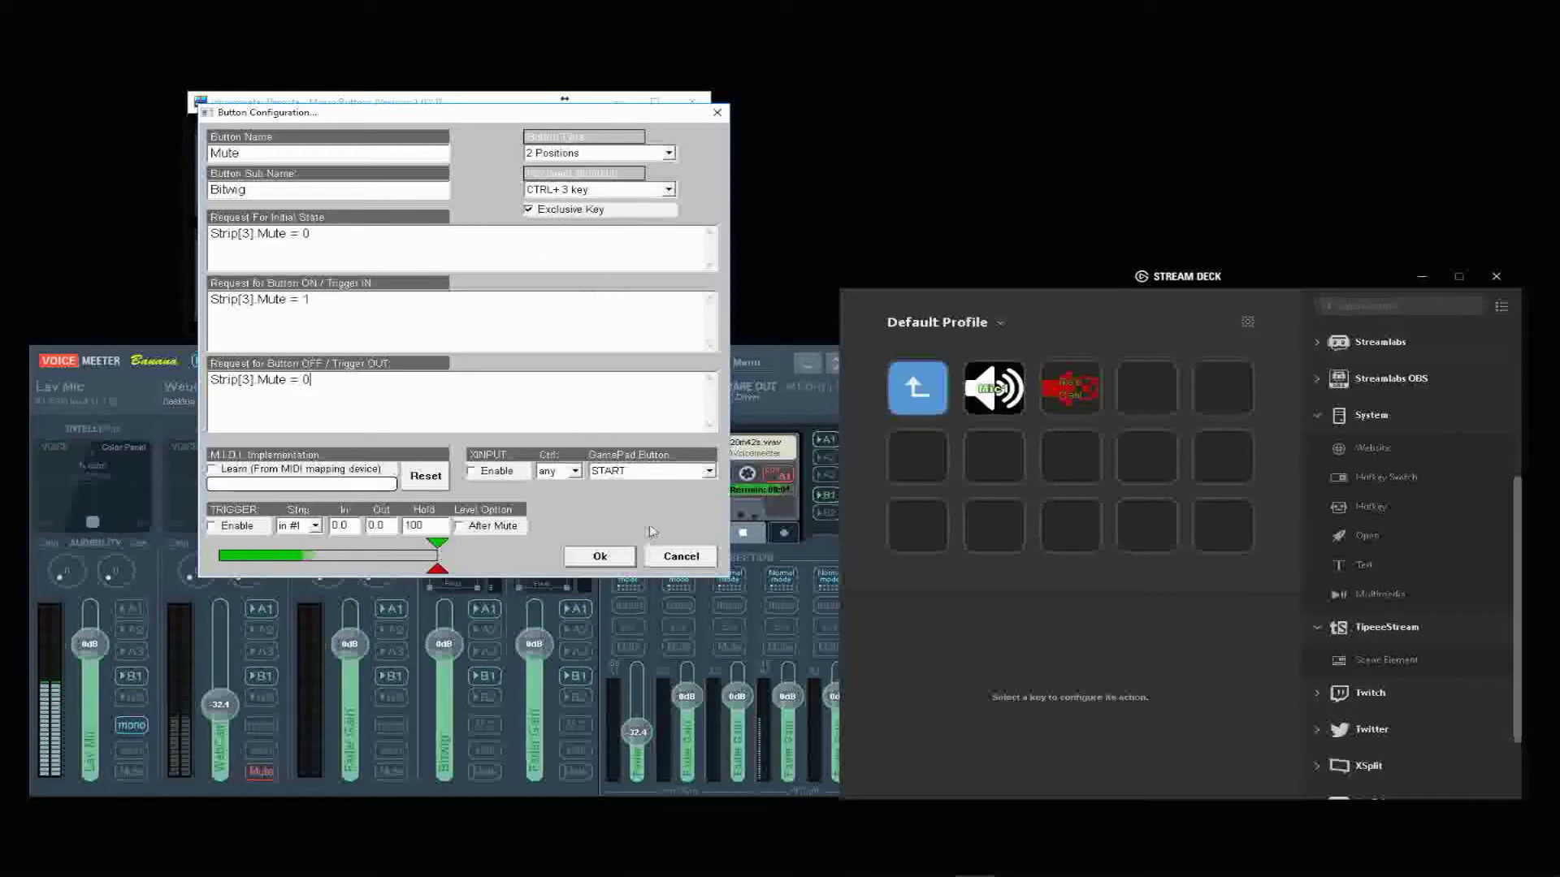
{"action": "left_click", "coordinate": [606, 564]}
Place a Hotkey Switch action on the fourth Stream Deck key.
{"action": "left_click", "coordinate": [1039, 646]}
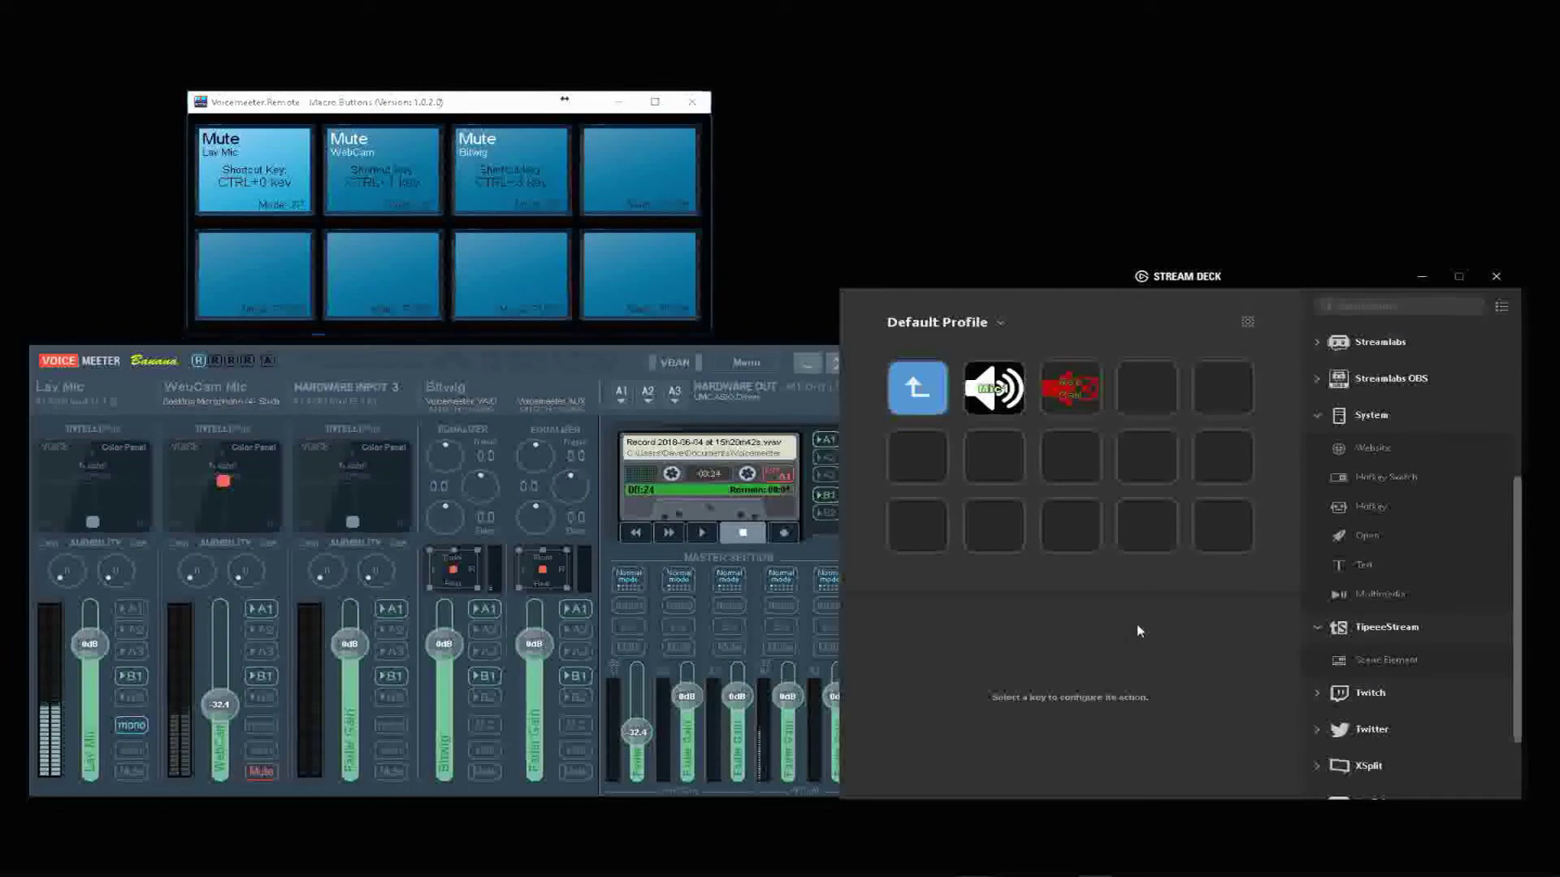
{"action": "left_click_drag", "start_coordinate": [1080, 285], "coordinate": [981, 119]}
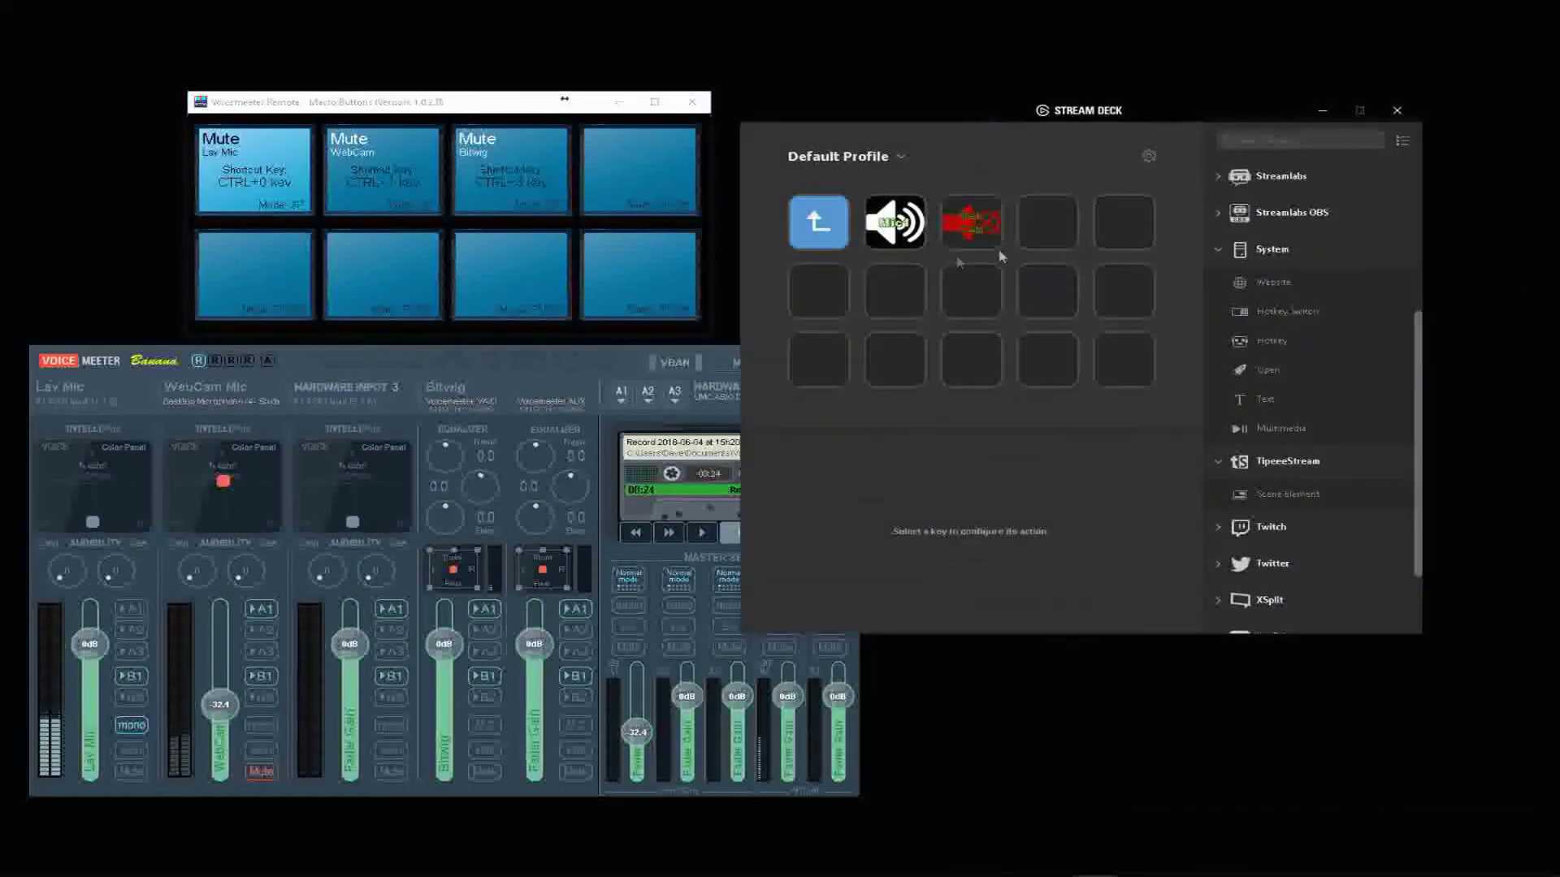
{"action": "left_click", "coordinate": [1044, 213]}
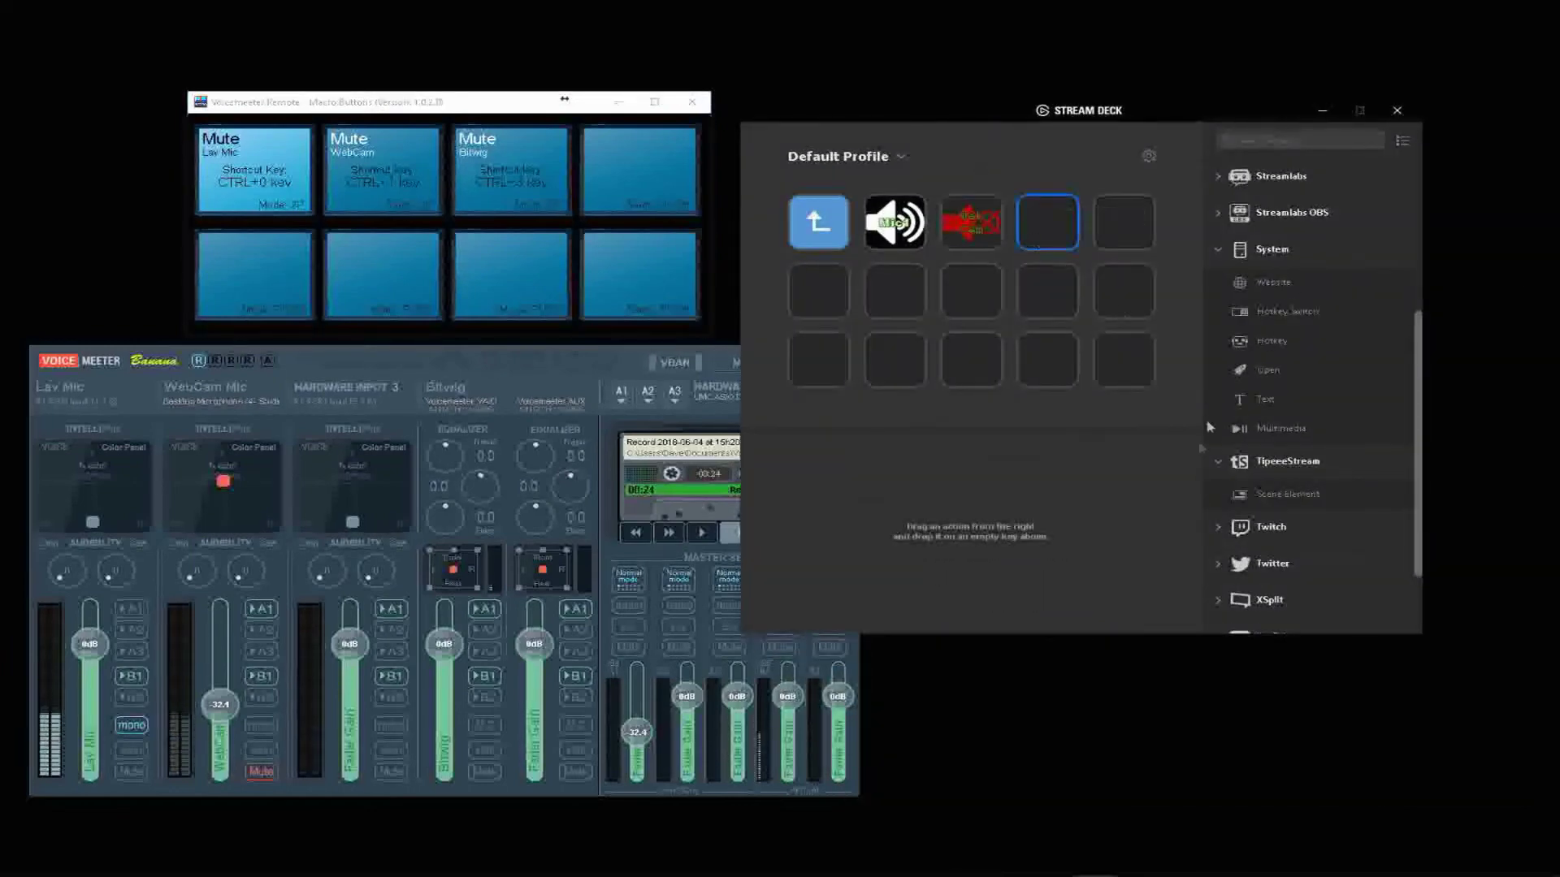
{"action": "left_click_drag", "start_coordinate": [1271, 322], "coordinate": [1047, 226]}
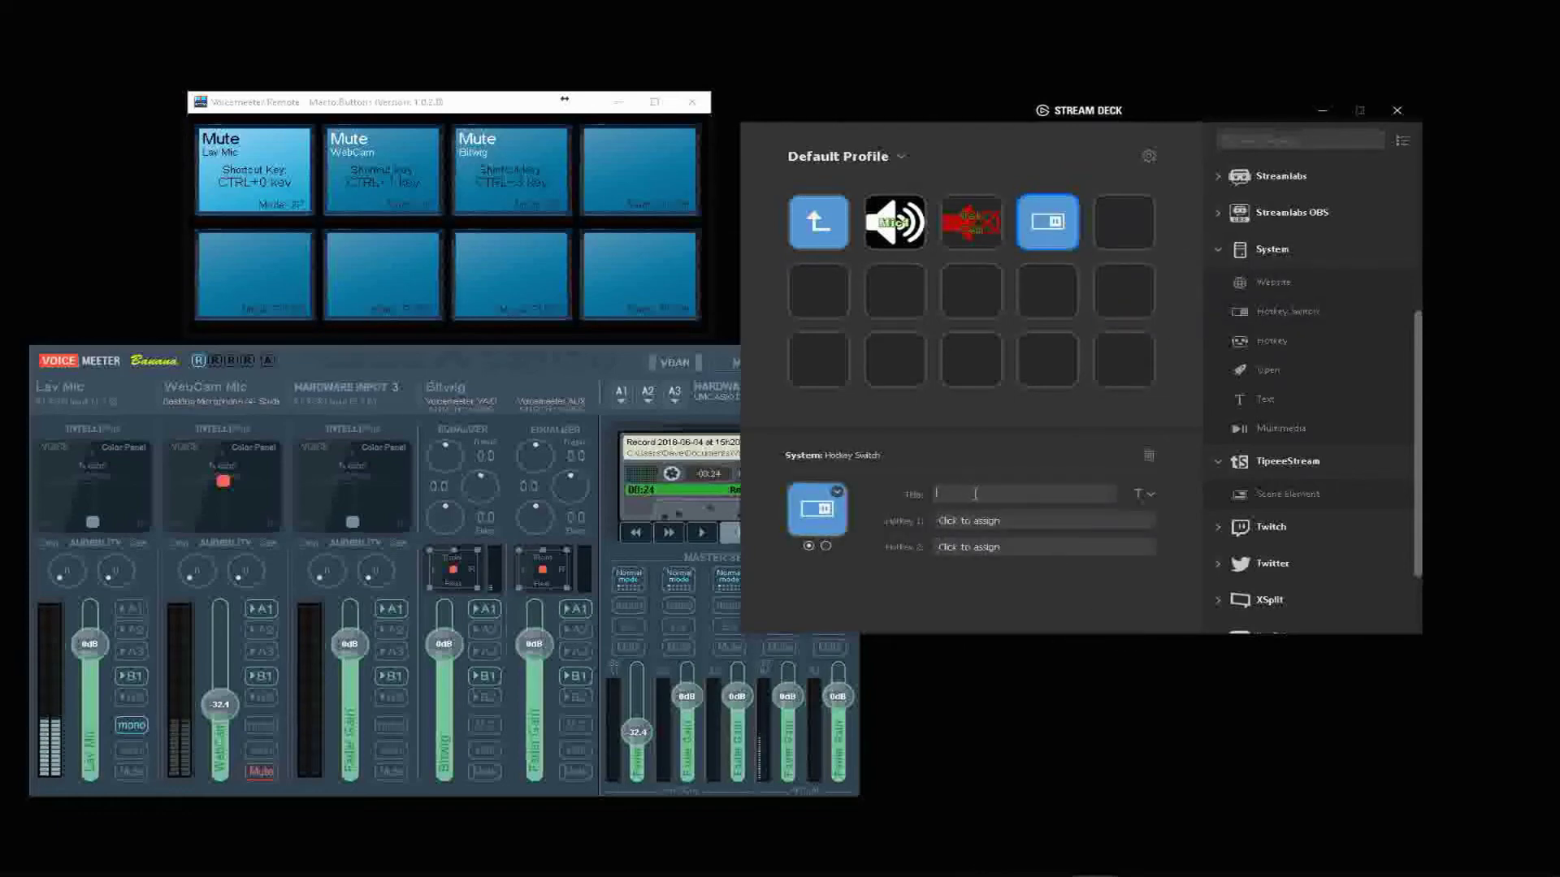
Title the key 'Mute / Bitwig', centred vertically with the font enlarged to 14 pt.
{"action": "type", "text": "Mute"}
{"action": "key", "text": "Return"}
{"action": "type", "text": "Bi"}
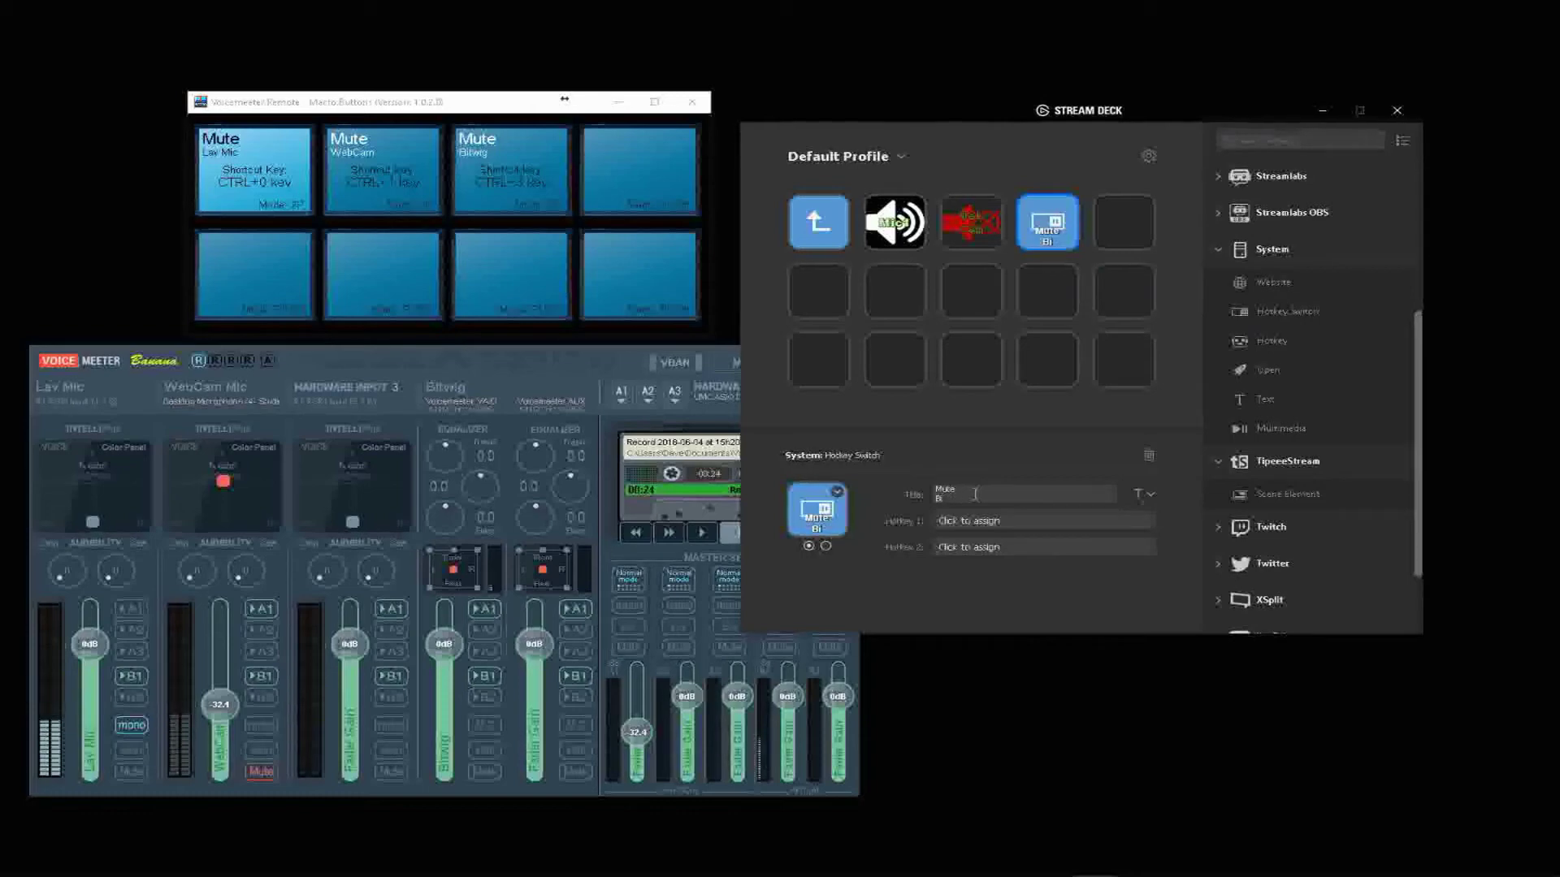
{"action": "type", "text": "twig"}
{"action": "left_click", "coordinate": [1147, 494]}
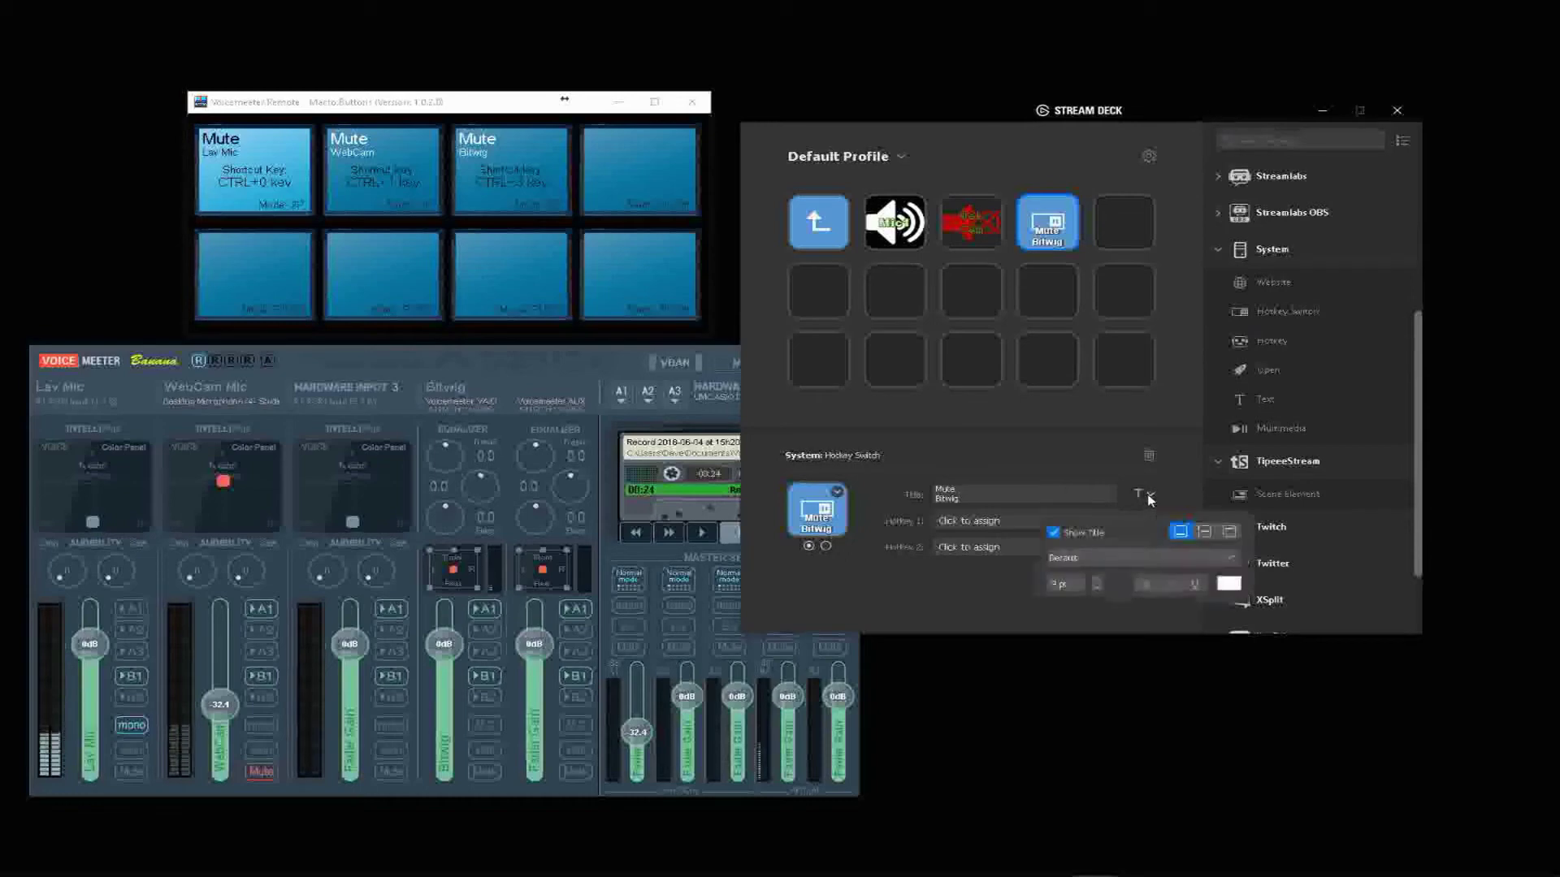
{"action": "left_click", "coordinate": [1205, 532]}
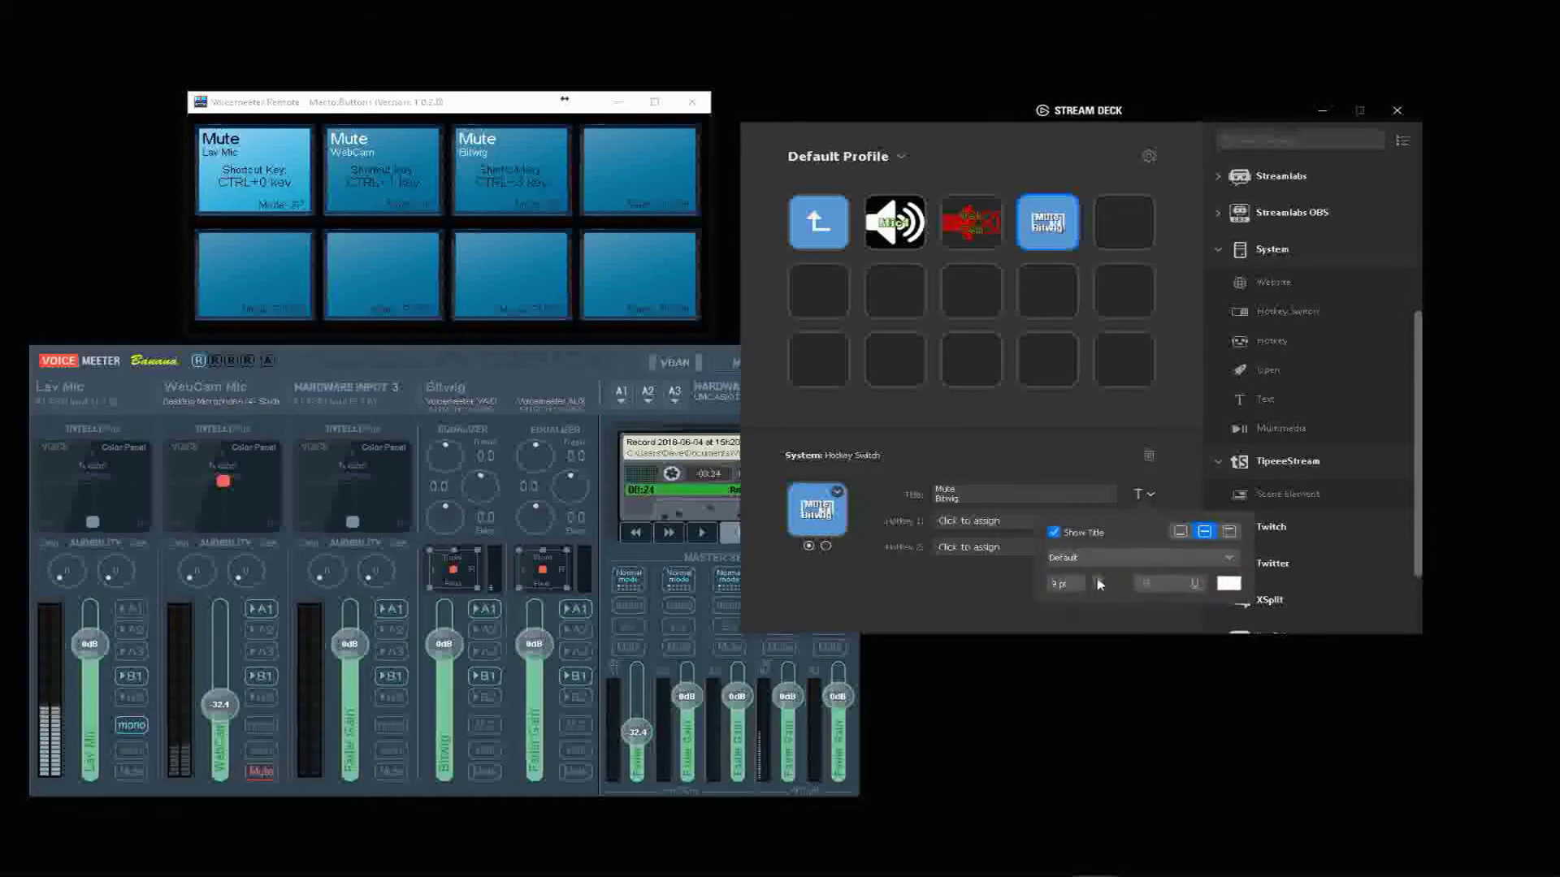
{"action": "left_click", "coordinate": [1098, 580]}
{"action": "left_click", "coordinate": [1097, 580]}
{"action": "left_click", "coordinate": [1098, 580]}
{"action": "left_click", "coordinate": [1098, 580]}
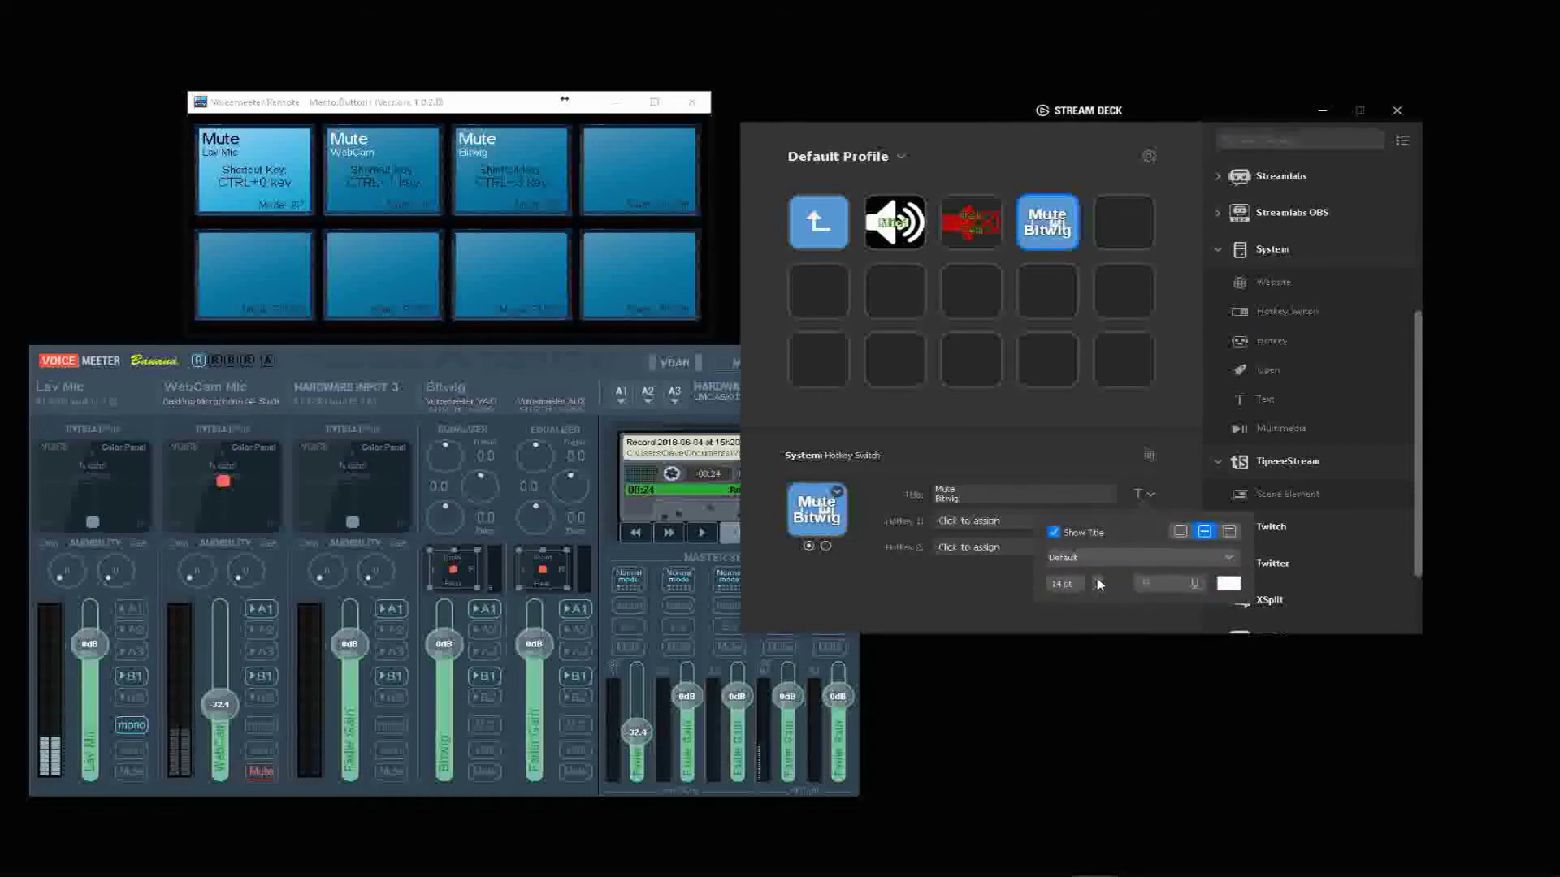
{"action": "left_click", "coordinate": [1097, 580]}
{"action": "left_click", "coordinate": [995, 604]}
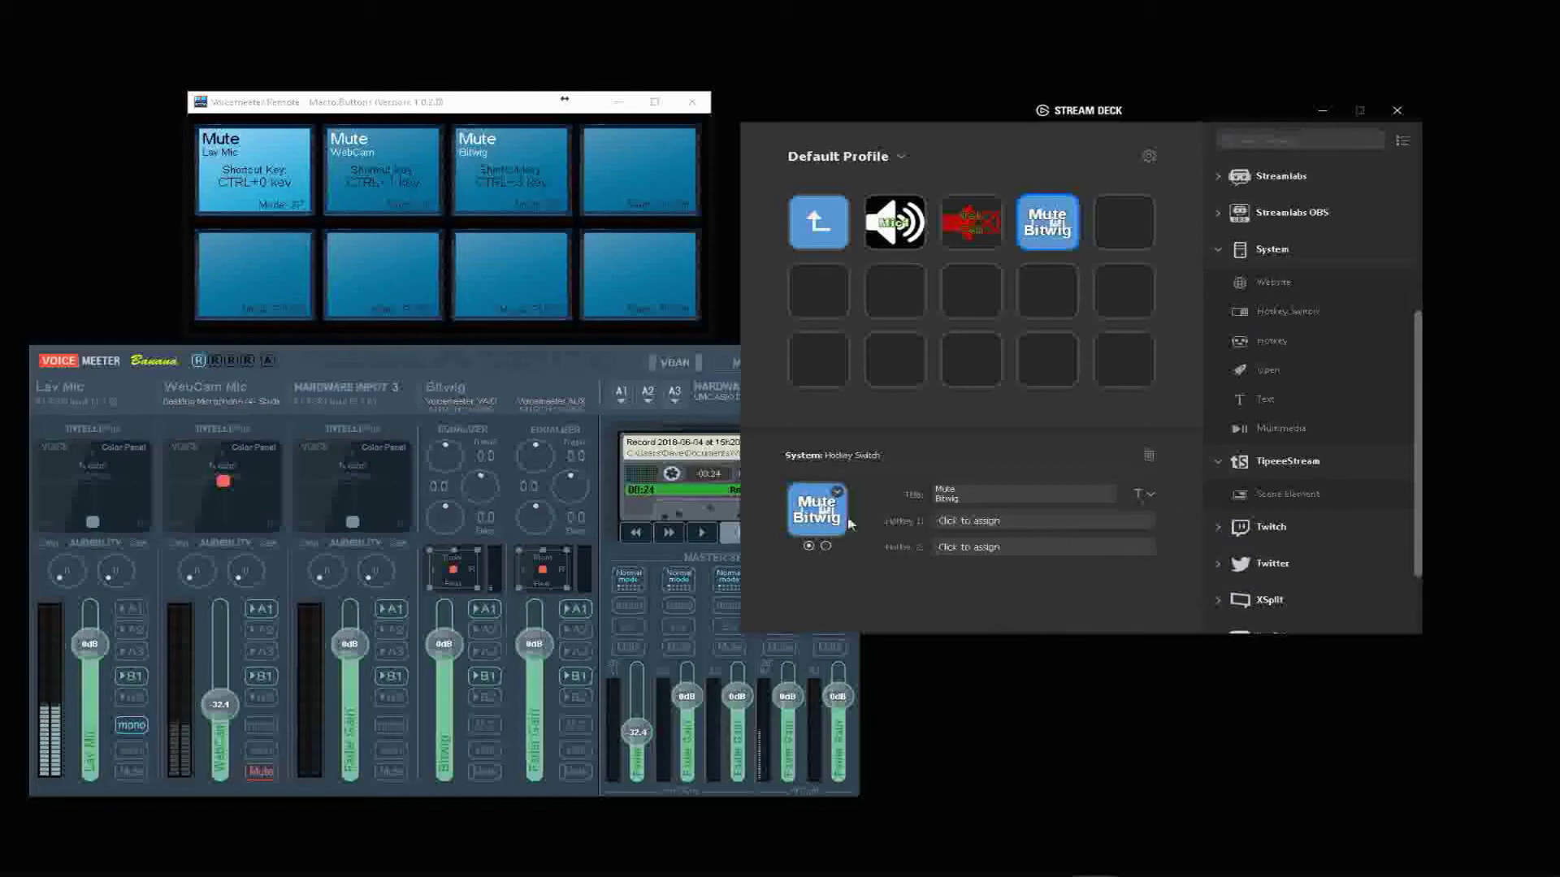
{"action": "left_click", "coordinate": [1025, 522]}
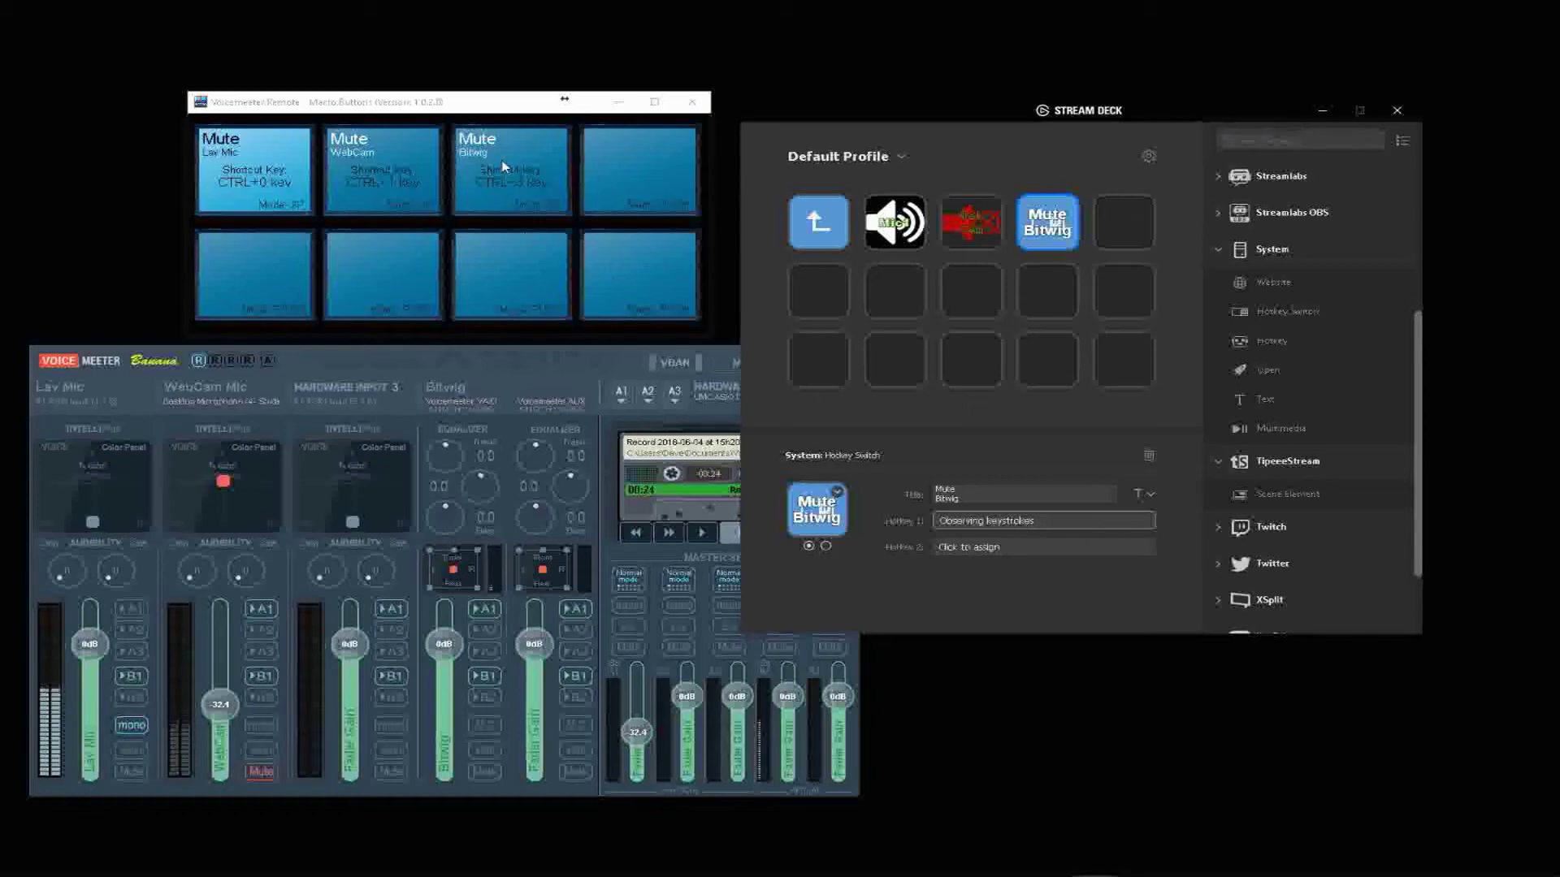
Set both Hotkey 1 and Hotkey 2 of the Mute Bitwig key to Ctrl+3.
{"action": "right_click", "coordinate": [469, 105]}
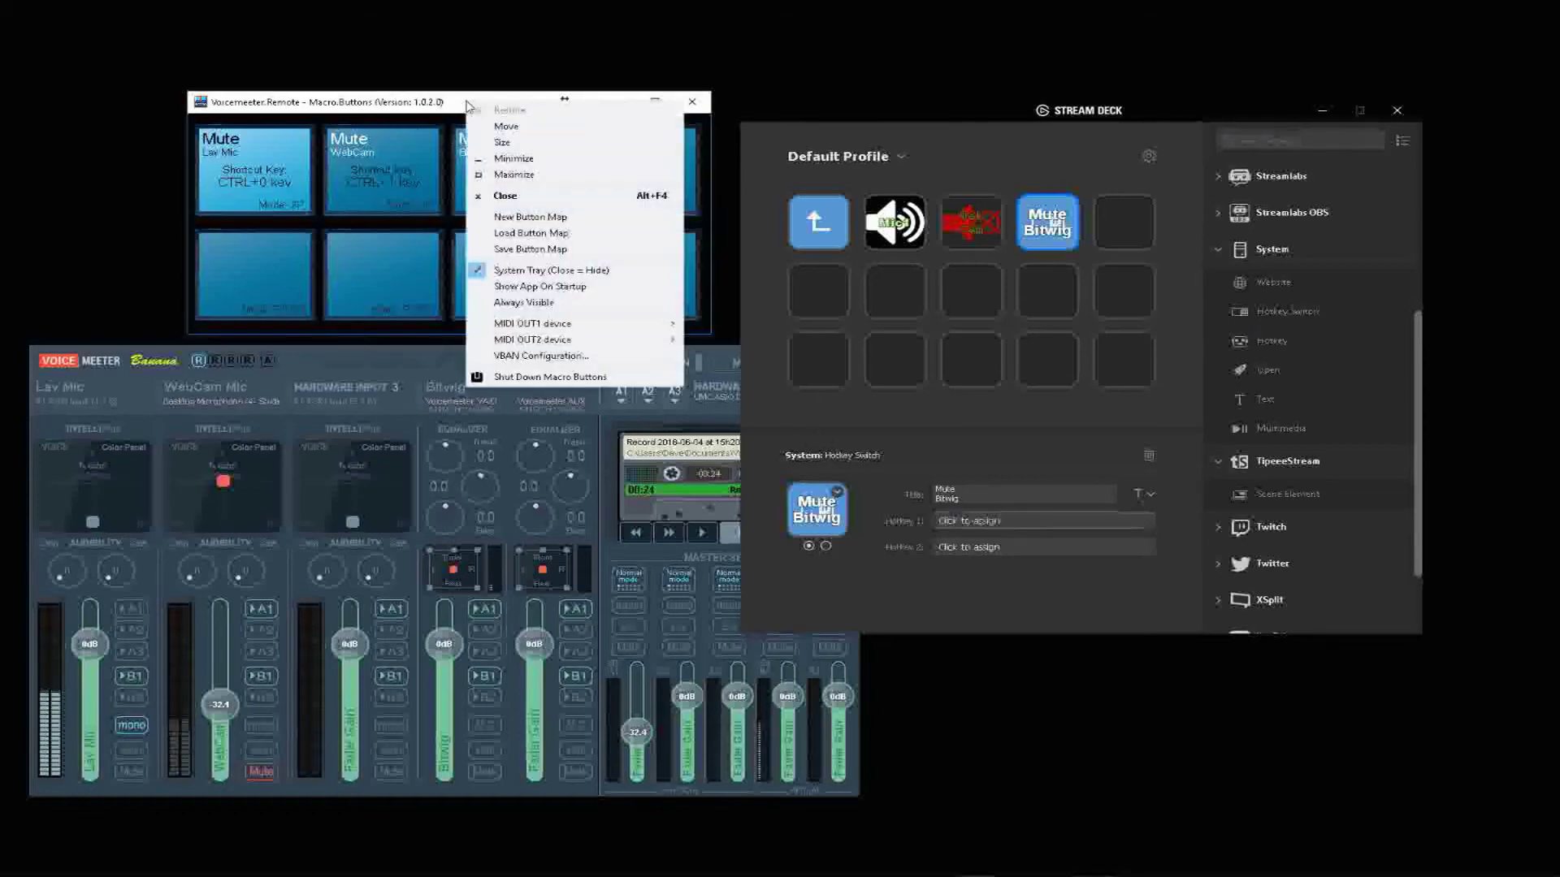
{"action": "left_click", "coordinate": [472, 102]}
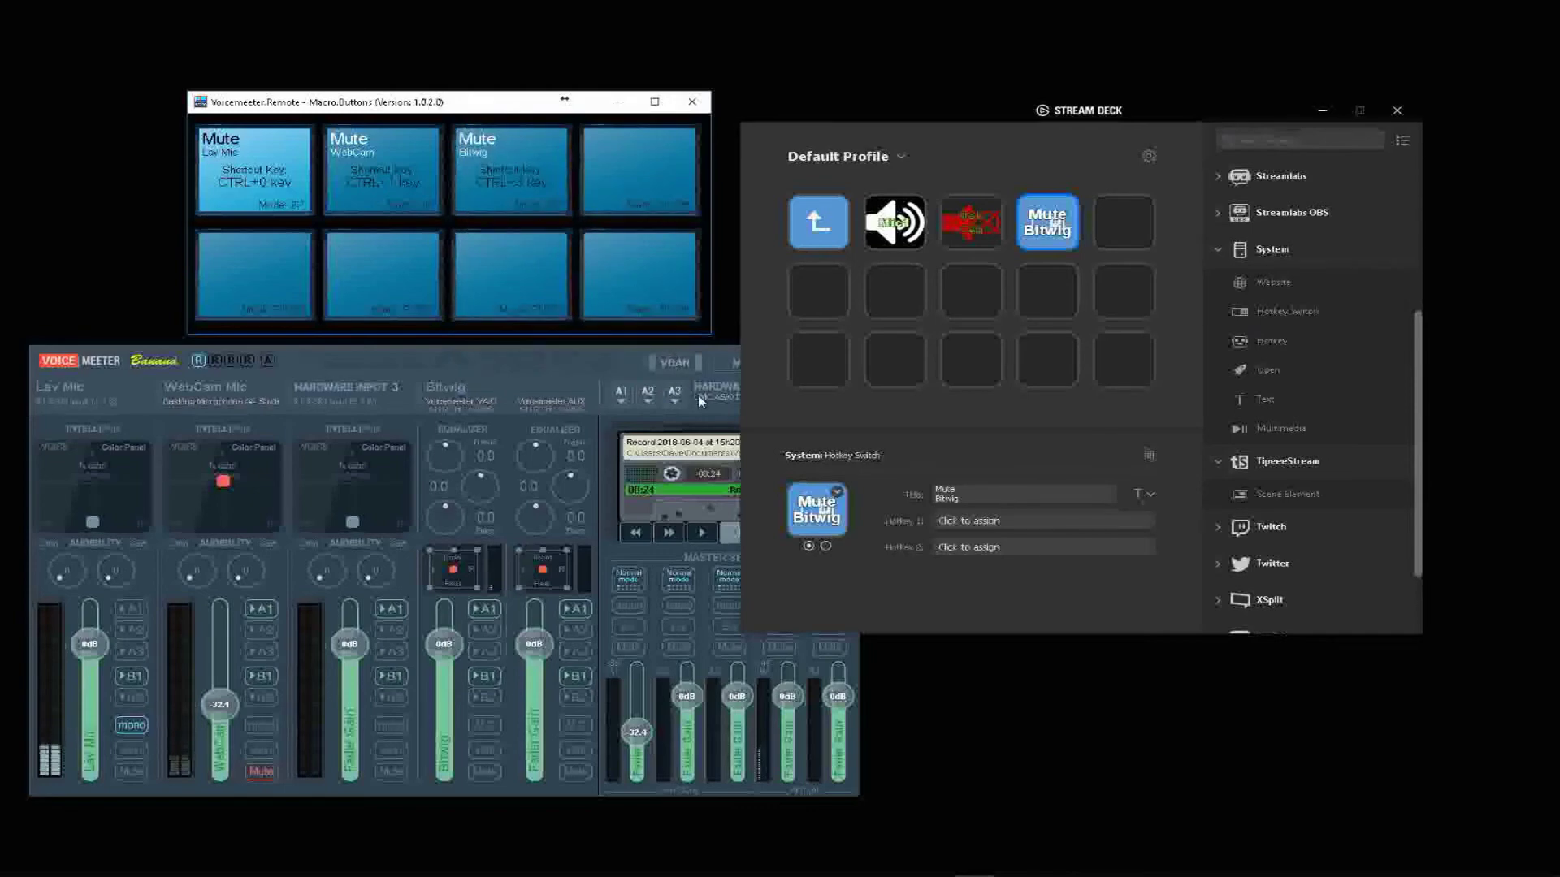
{"action": "left_click", "coordinate": [984, 522]}
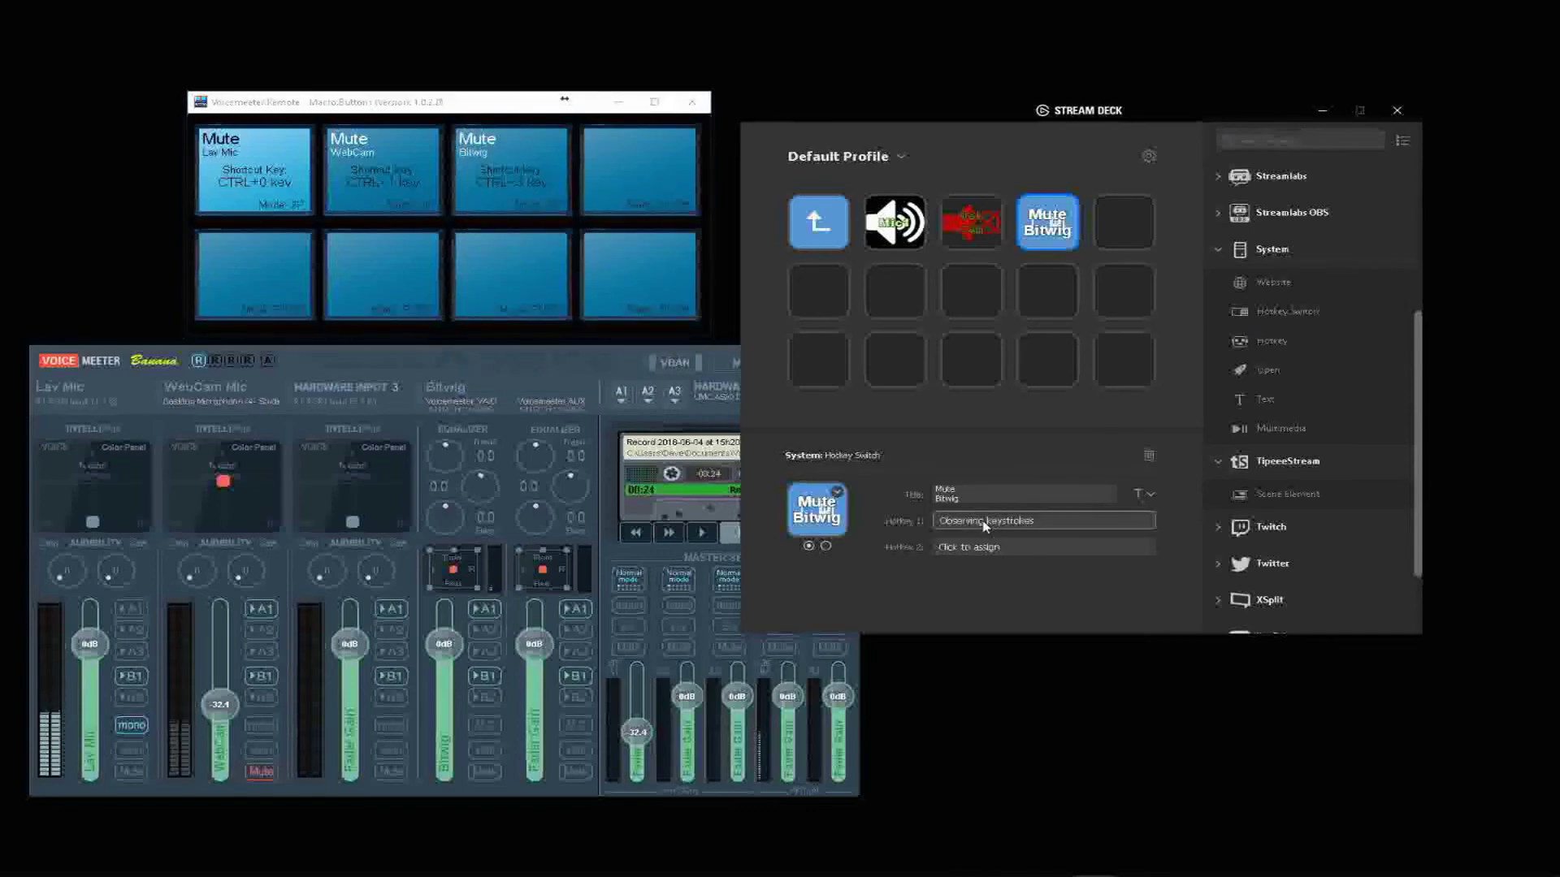
{"action": "key", "text": "ctrl+3"}
{"action": "left_click", "coordinate": [975, 547]}
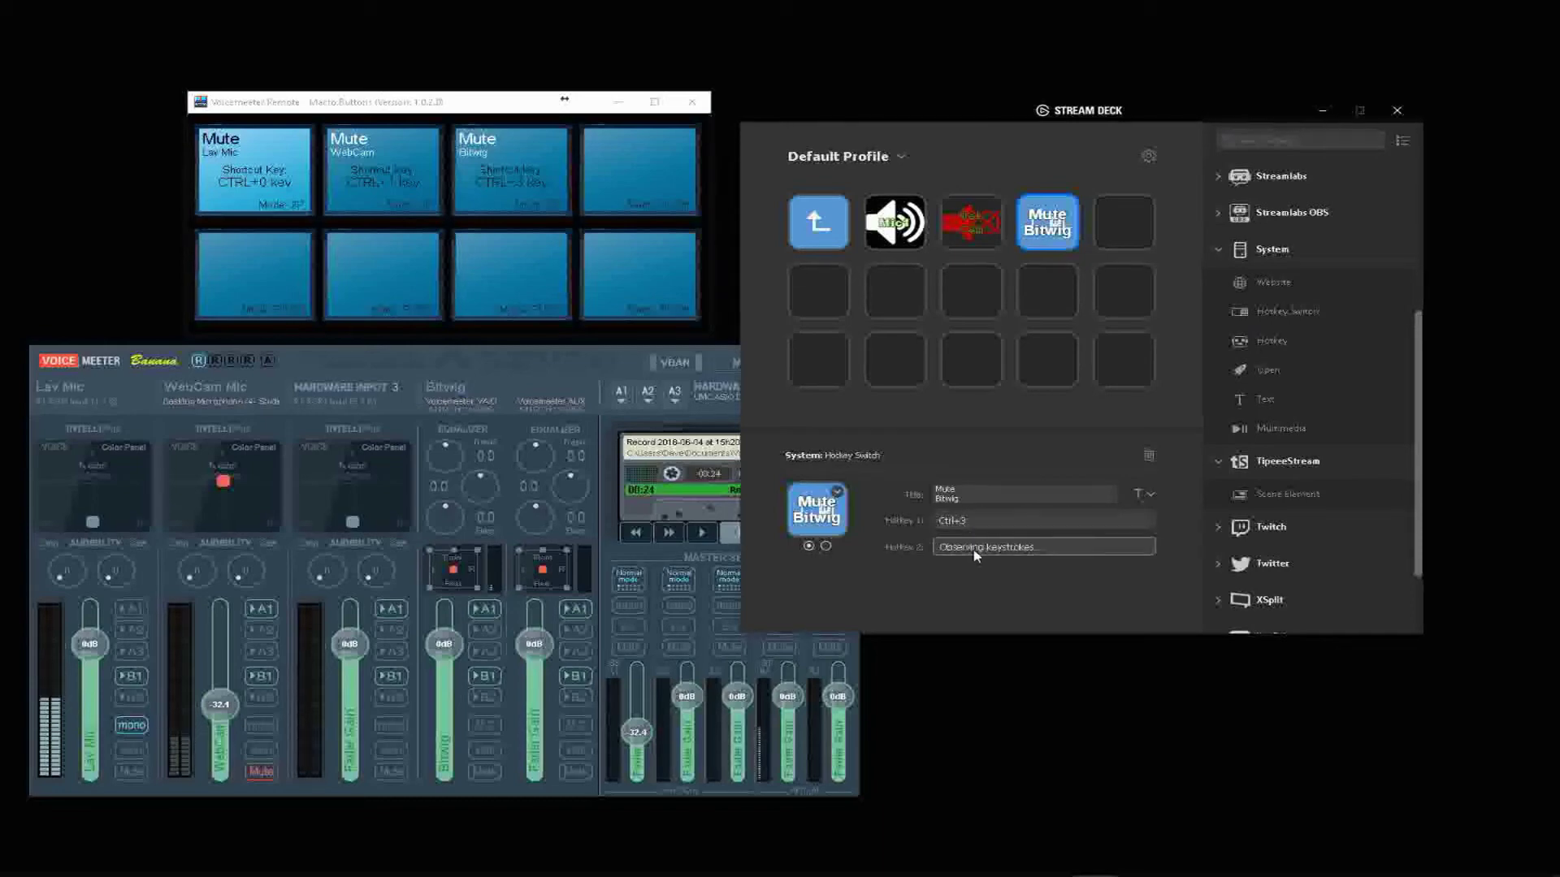
{"action": "key", "text": "ctrl+3"}
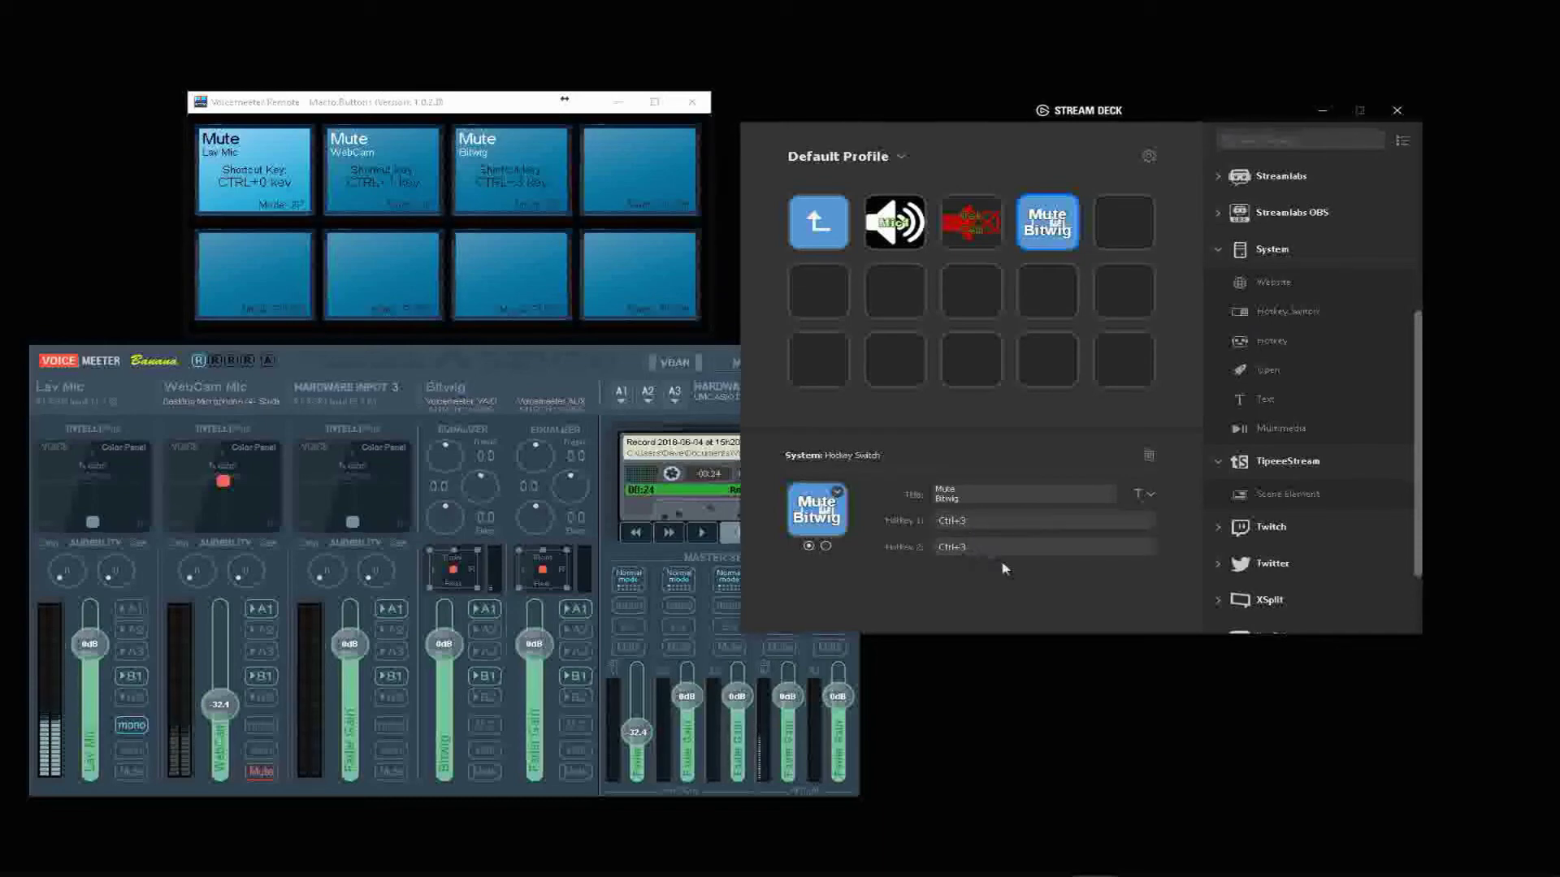
{"action": "left_click", "coordinate": [1047, 288]}
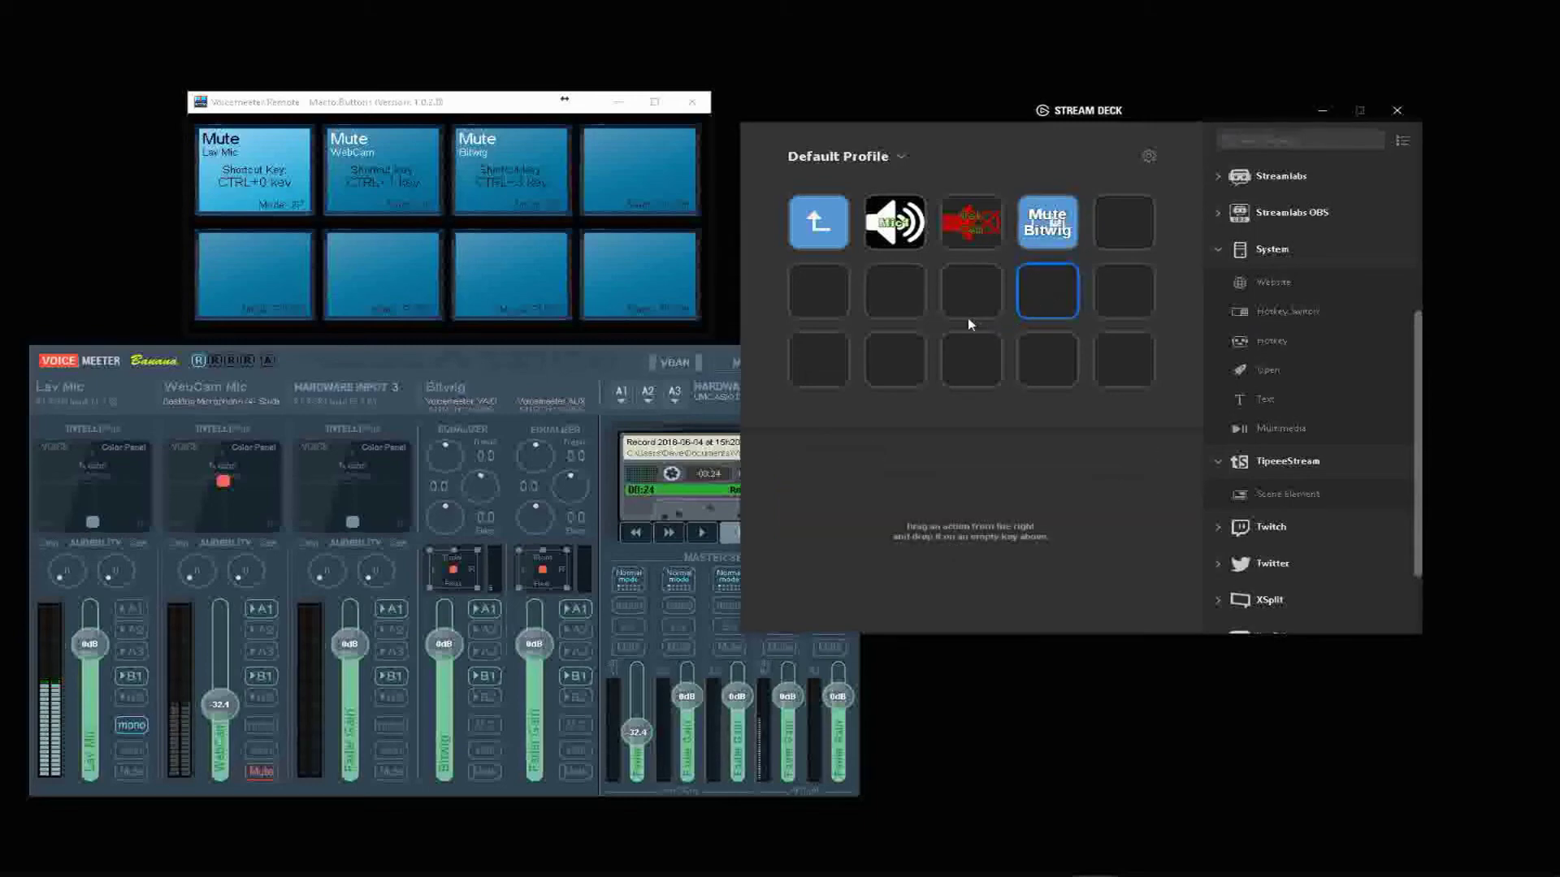
Test the Mute Bitwig key by toggling Ctrl+3 repeatedly, then reopen its settings.
{"action": "key", "text": "ctrl+3"}
{"action": "key", "text": "ctrl+3"}
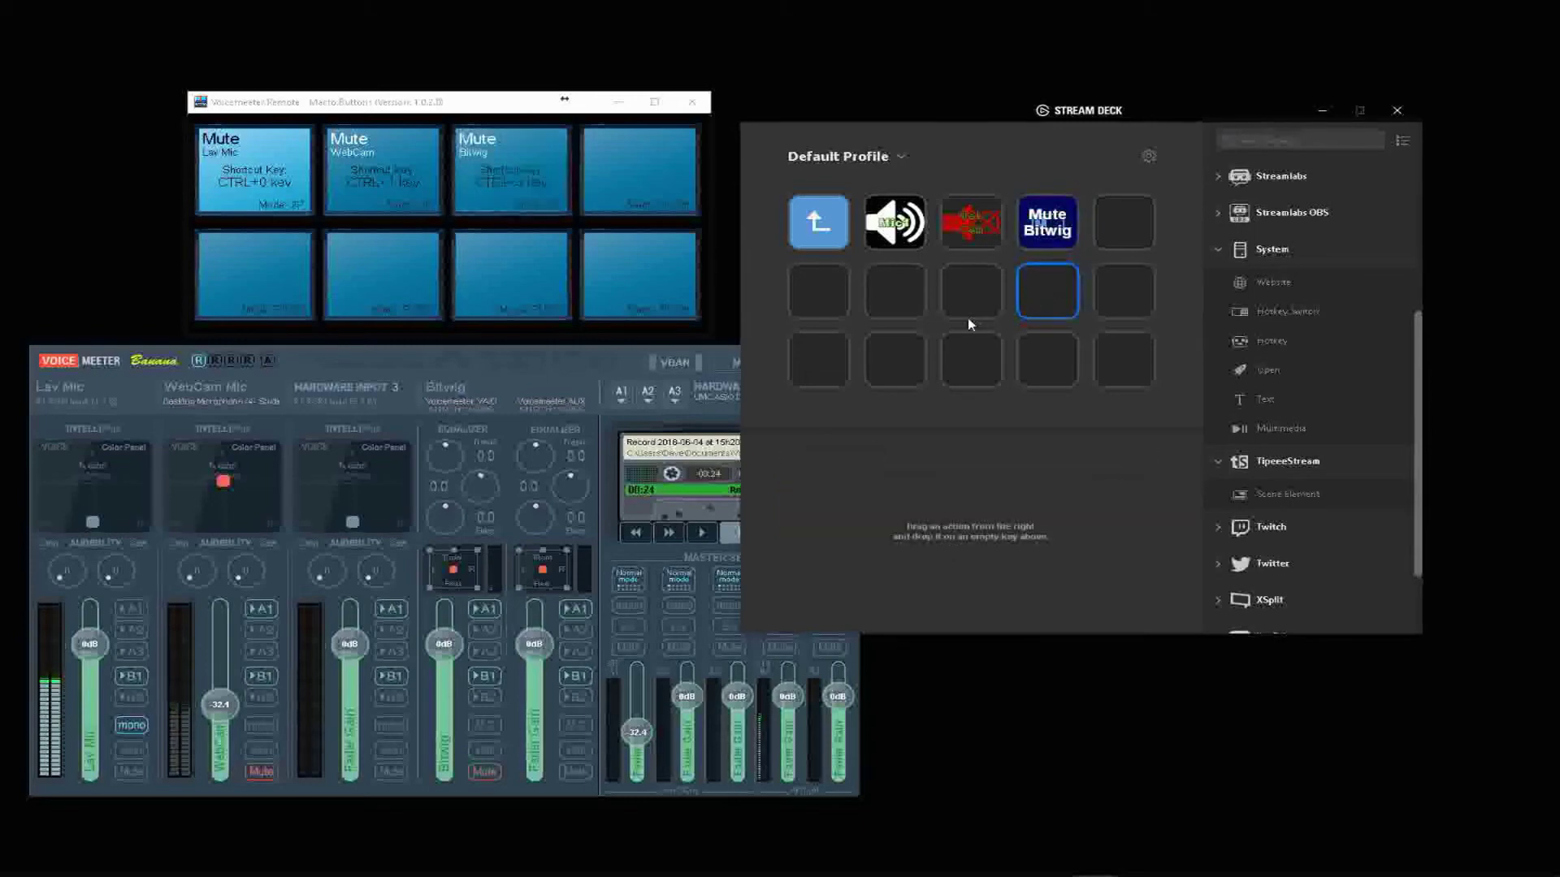
{"action": "key", "text": "ctrl+3"}
{"action": "key", "text": "ctrl+3"}
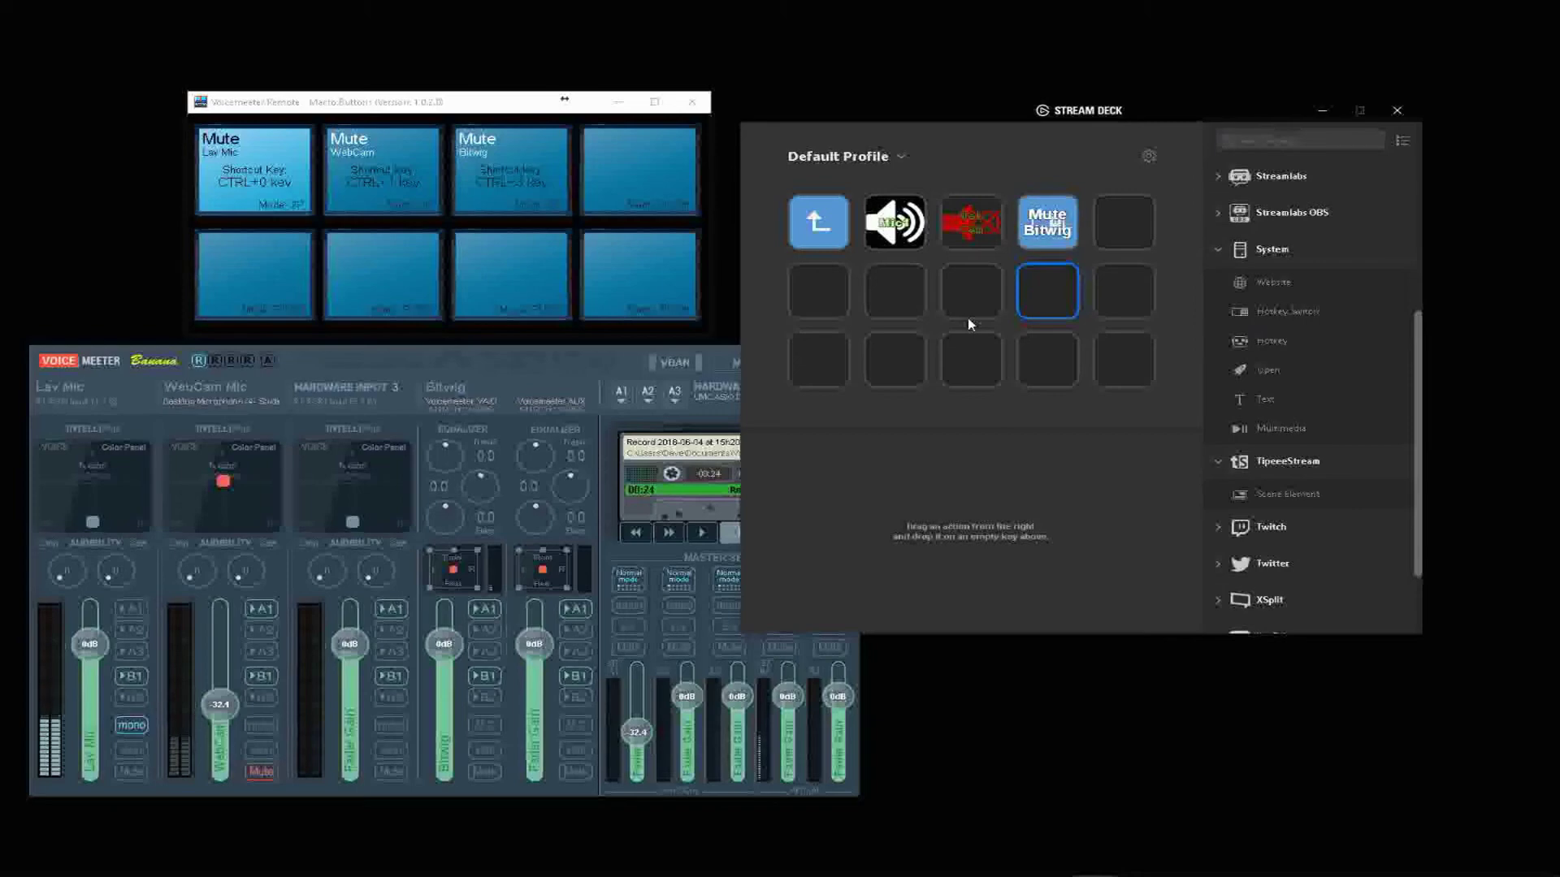
{"action": "key", "text": "ctrl+3"}
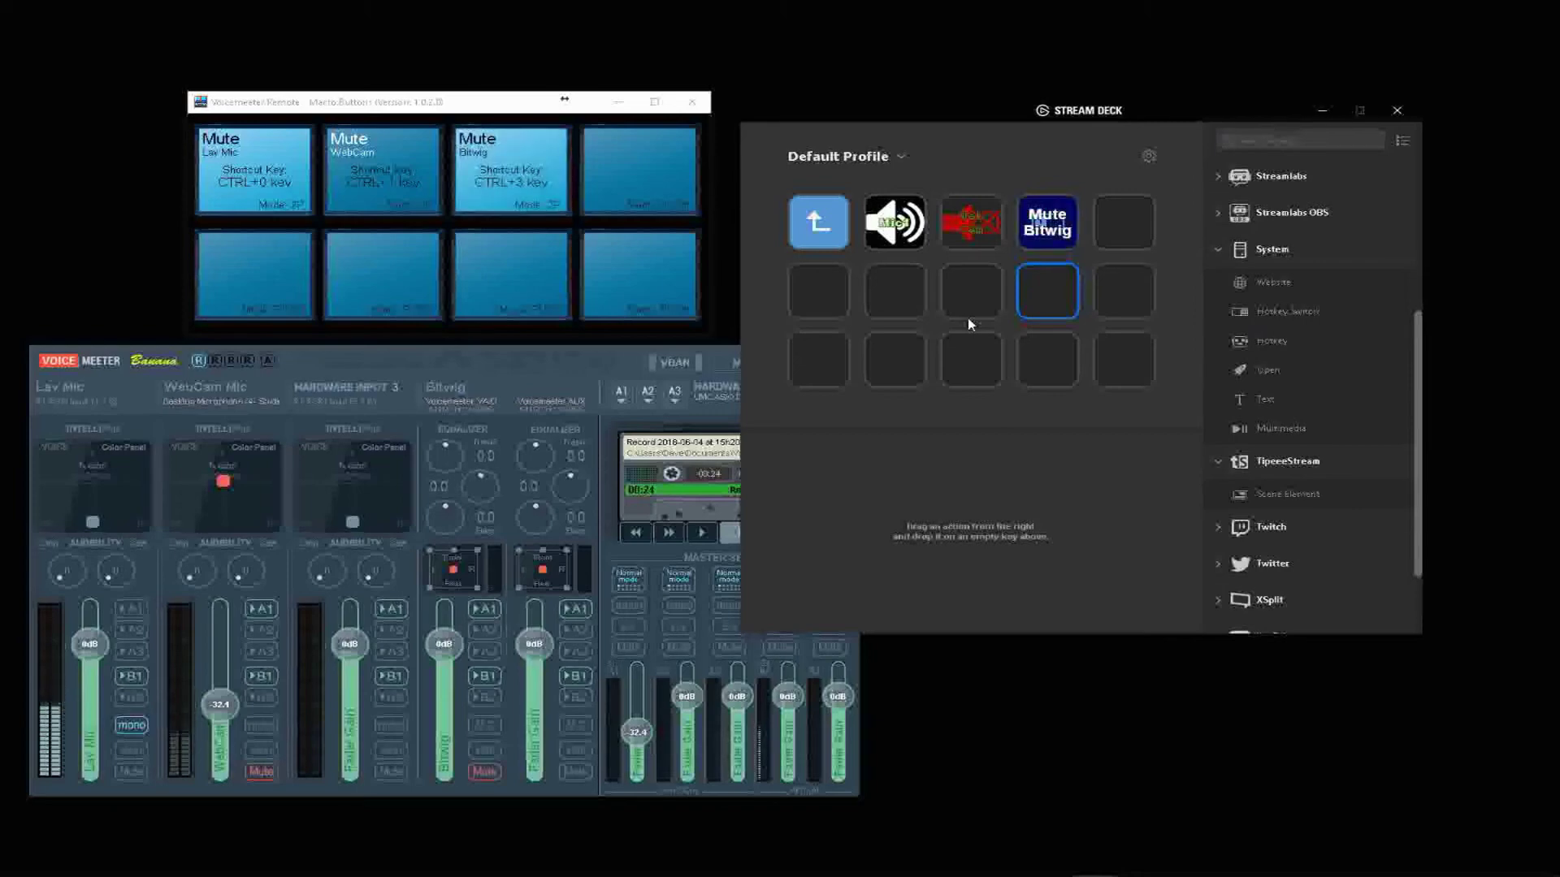
{"action": "key", "text": "ctrl+3"}
{"action": "key", "text": "ctrl+3"}
{"action": "key", "text": "ctrl+3"}
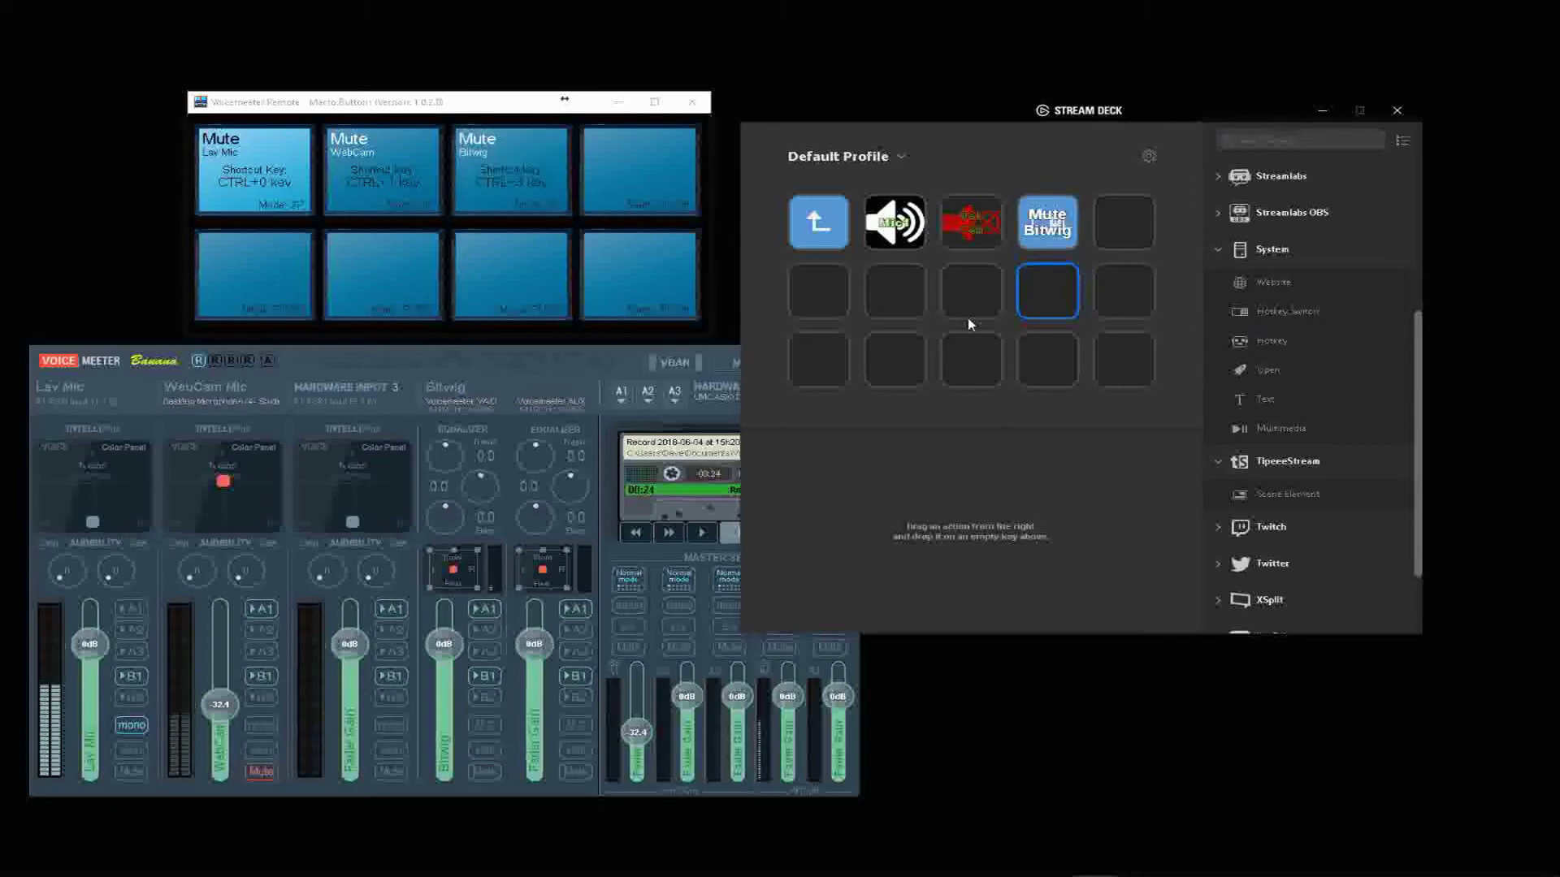
{"action": "left_click", "coordinate": [1041, 214]}
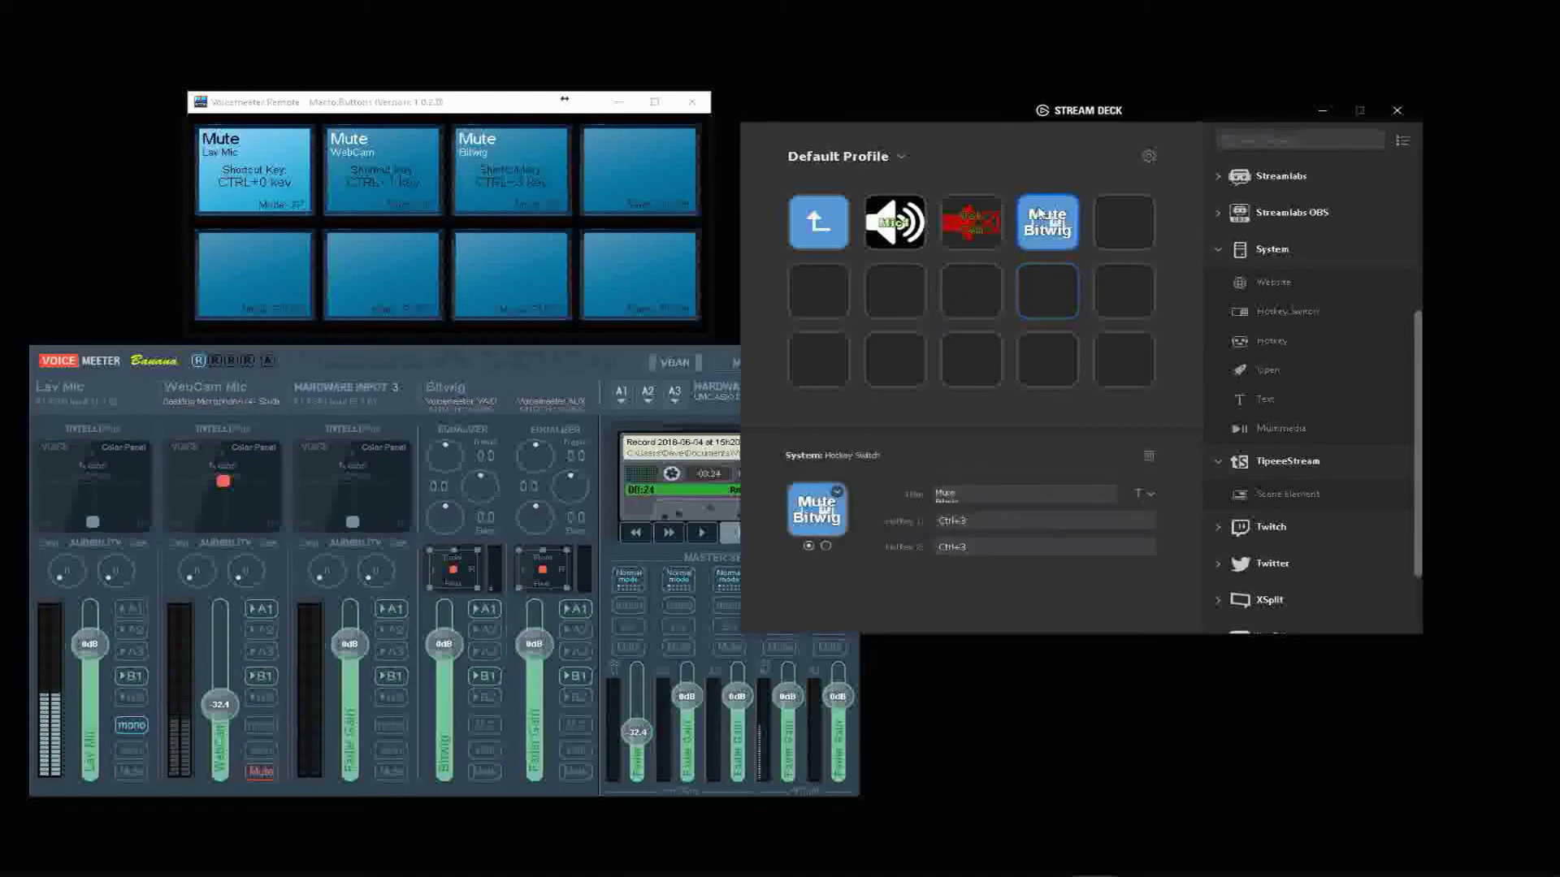
{"action": "key", "text": "ctrl+3"}
{"action": "key", "text": "ctrl+3"}
Set the Mute Bitwig key's first-state icon to the yellow Bitwig_Studio_2_Logo_RGB.png image.
{"action": "left_click", "coordinate": [827, 548]}
{"action": "left_click", "coordinate": [809, 547]}
{"action": "left_click", "coordinate": [826, 547]}
{"action": "left_click", "coordinate": [809, 547]}
{"action": "left_click", "coordinate": [826, 547]}
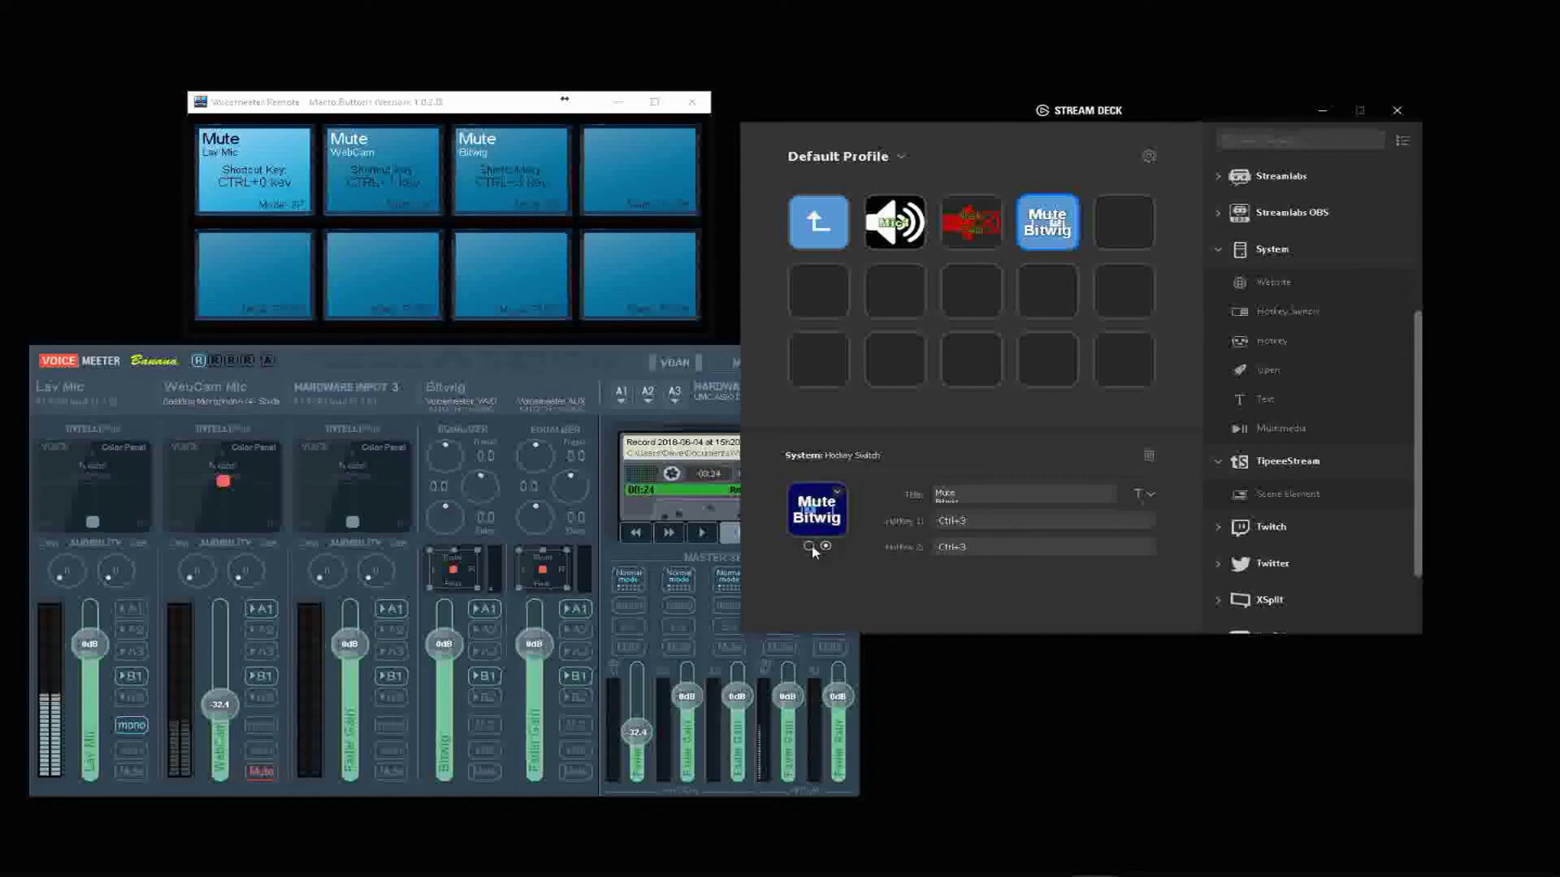
{"action": "left_click", "coordinate": [809, 547]}
{"action": "left_click", "coordinate": [836, 492]}
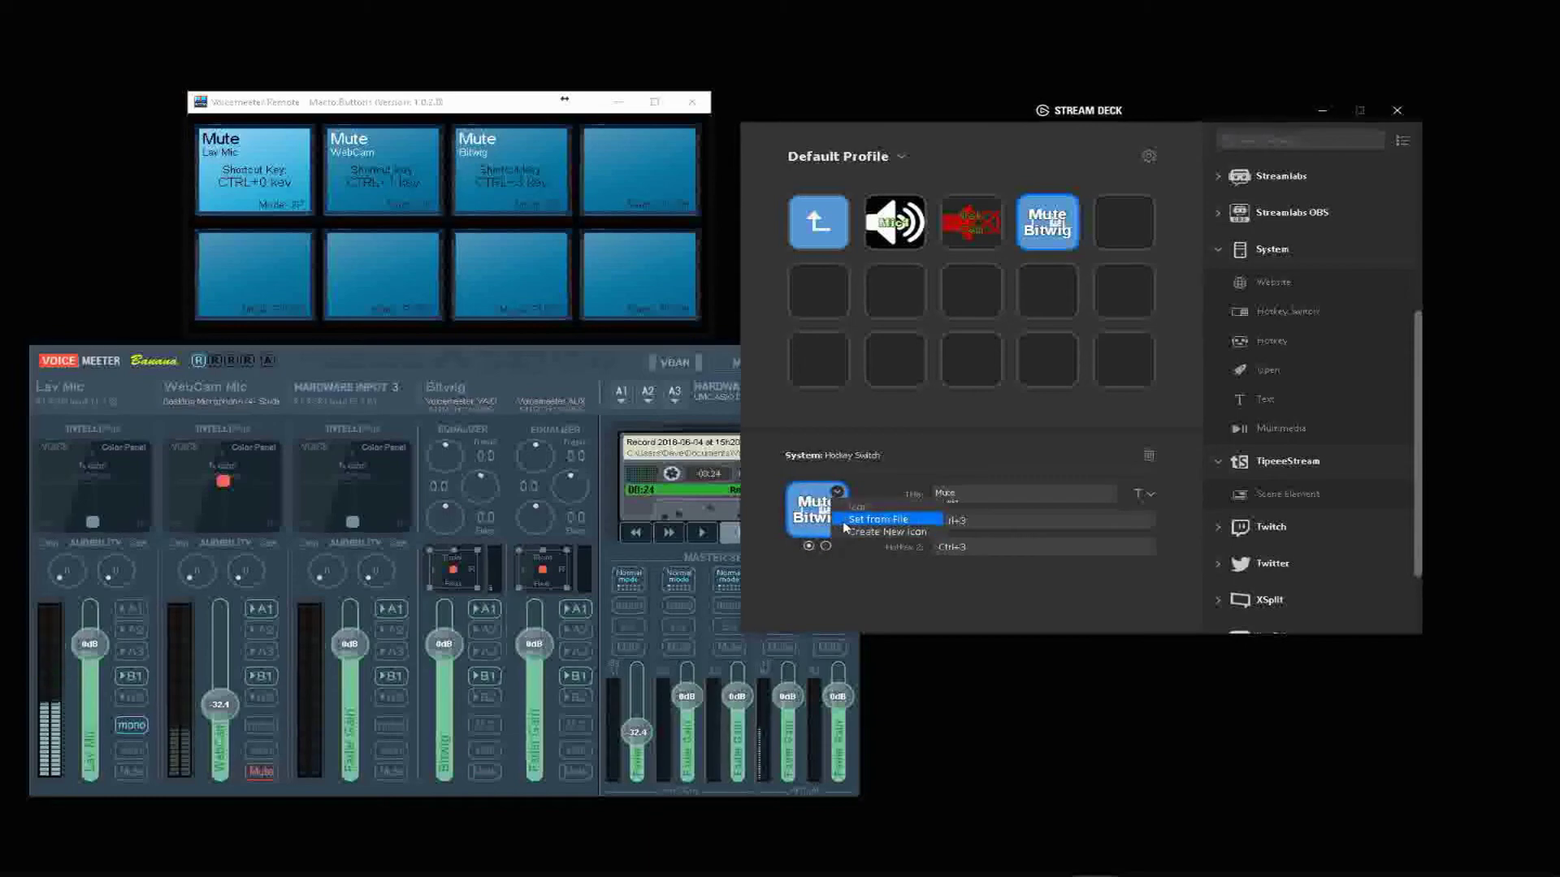
{"action": "left_click", "coordinate": [881, 519]}
{"action": "left_click", "coordinate": [1102, 324]}
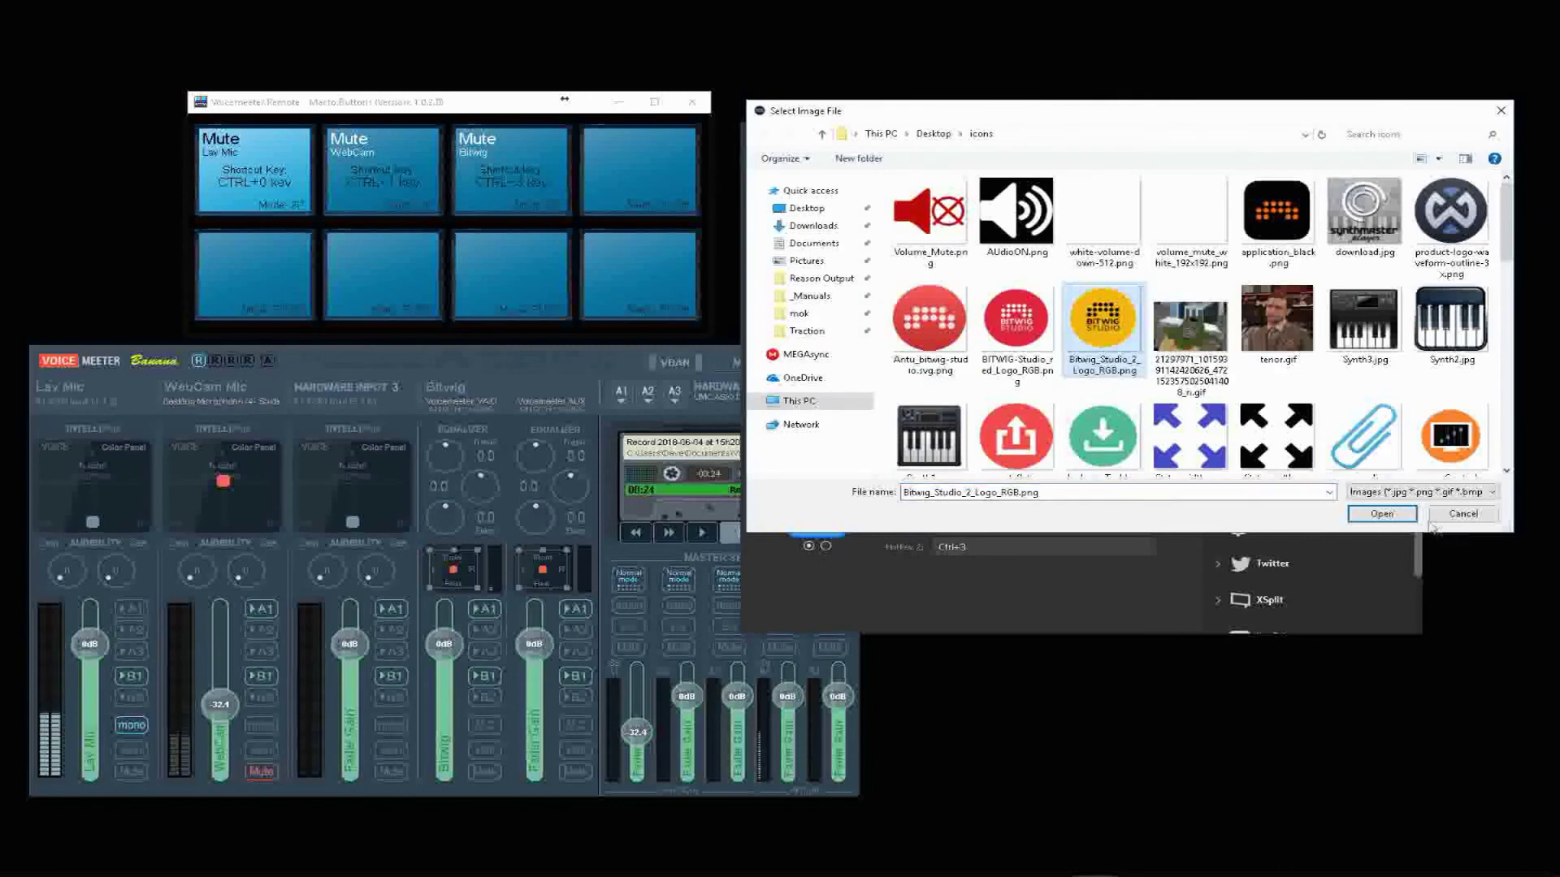
{"action": "left_click", "coordinate": [1381, 513]}
Set the key's second-state icon to the red Bitwig logo image.
{"action": "left_click", "coordinate": [827, 547]}
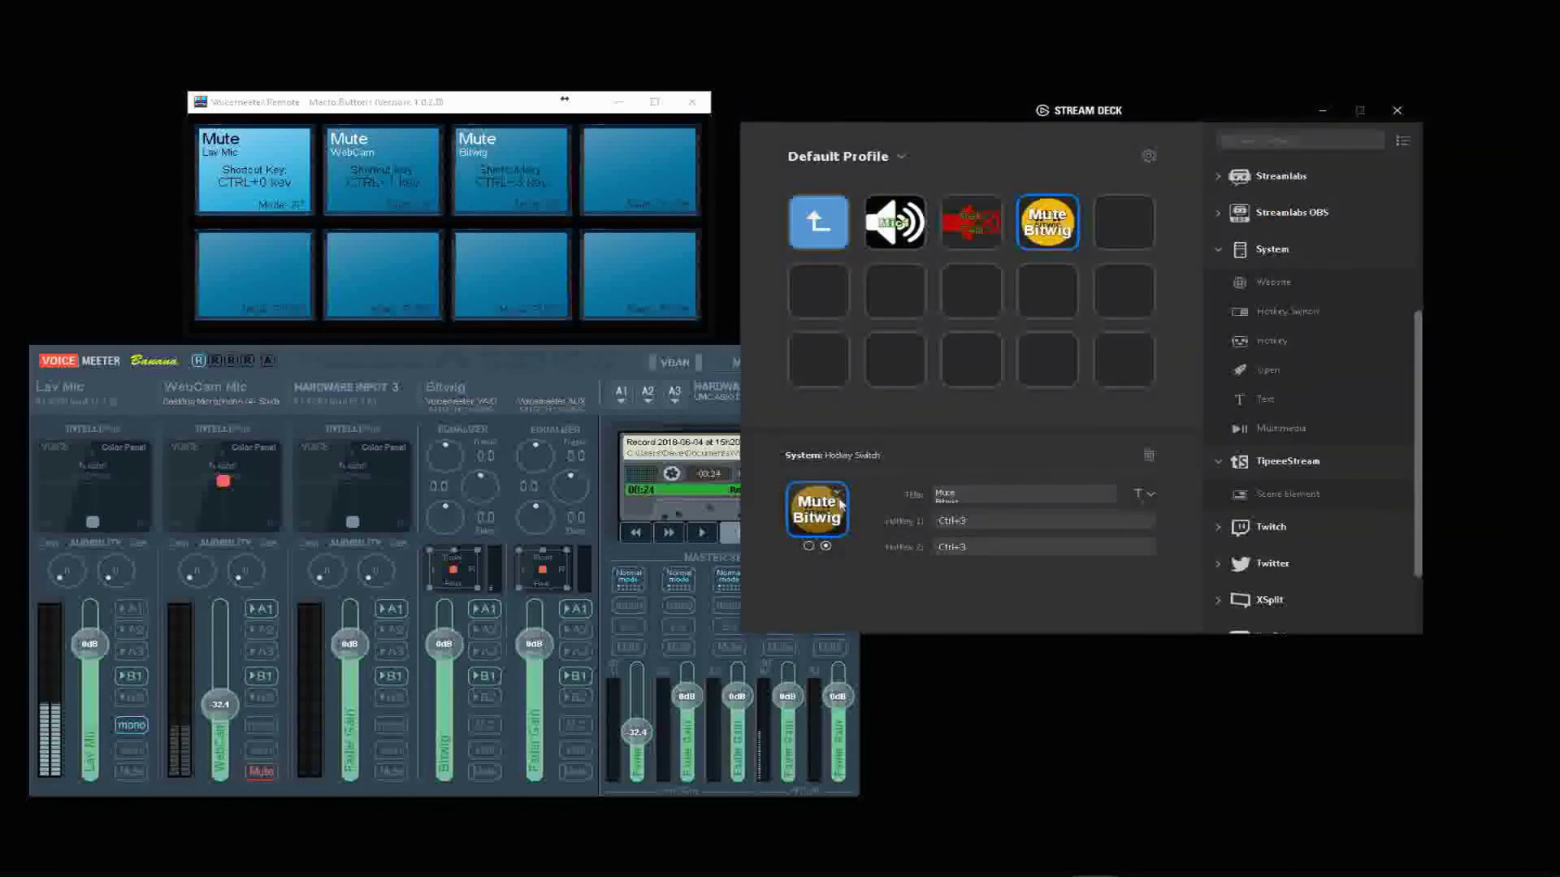
{"action": "left_click", "coordinate": [837, 491]}
{"action": "left_click", "coordinate": [881, 524]}
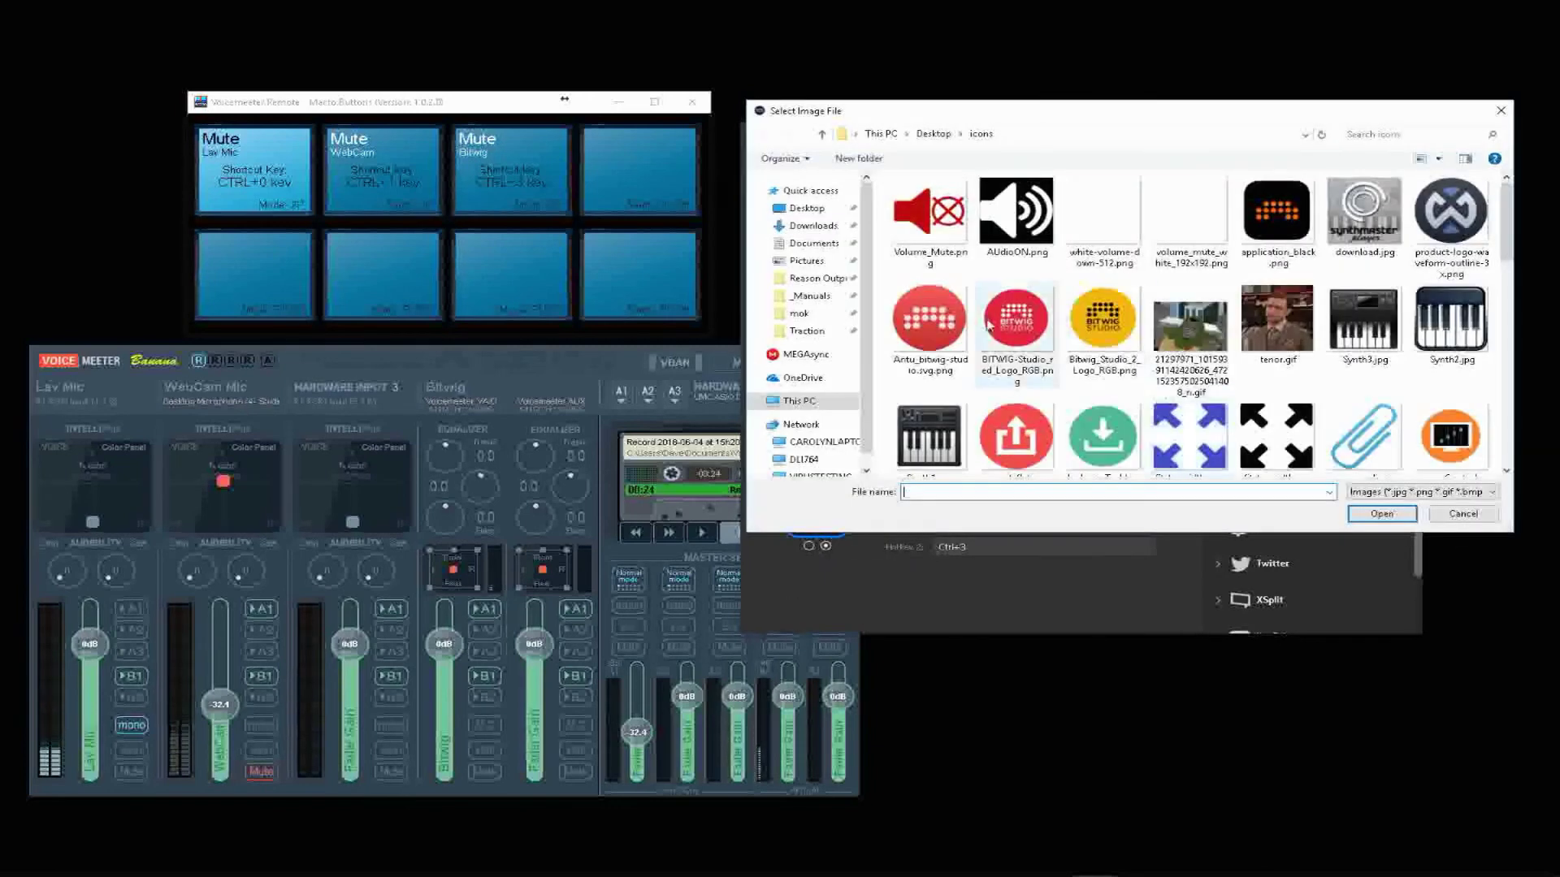
{"action": "left_click", "coordinate": [1019, 333]}
{"action": "left_click", "coordinate": [1381, 513]}
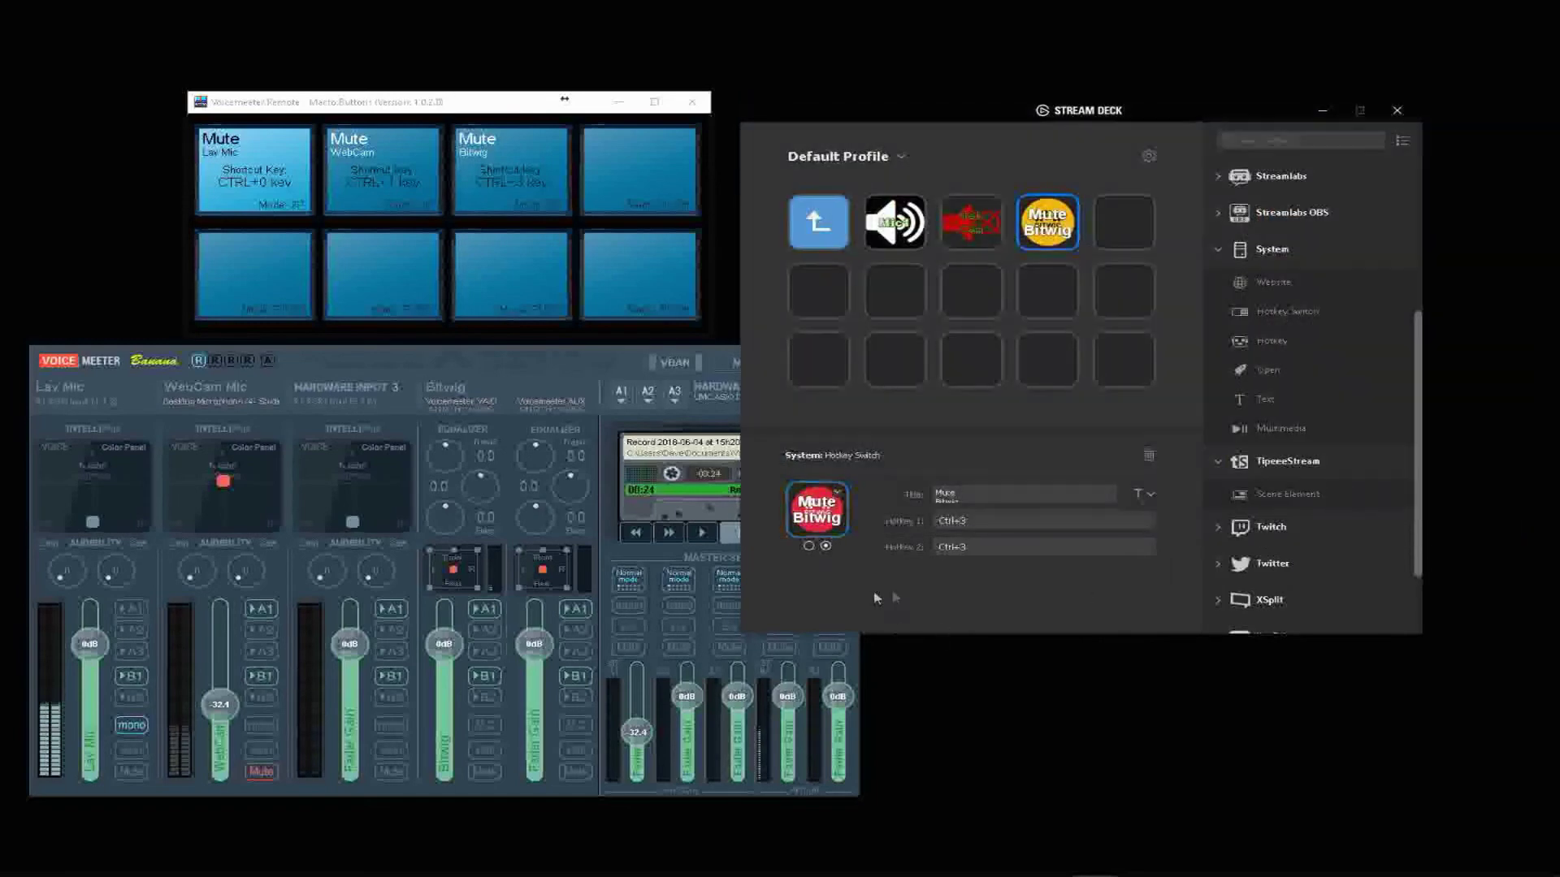
Test the icons by toggling the Bitwig mute with Ctrl+3, then raise the A1 output fader to 0 dB.
{"action": "left_click", "coordinate": [969, 307]}
{"action": "key", "text": "ctrl+3"}
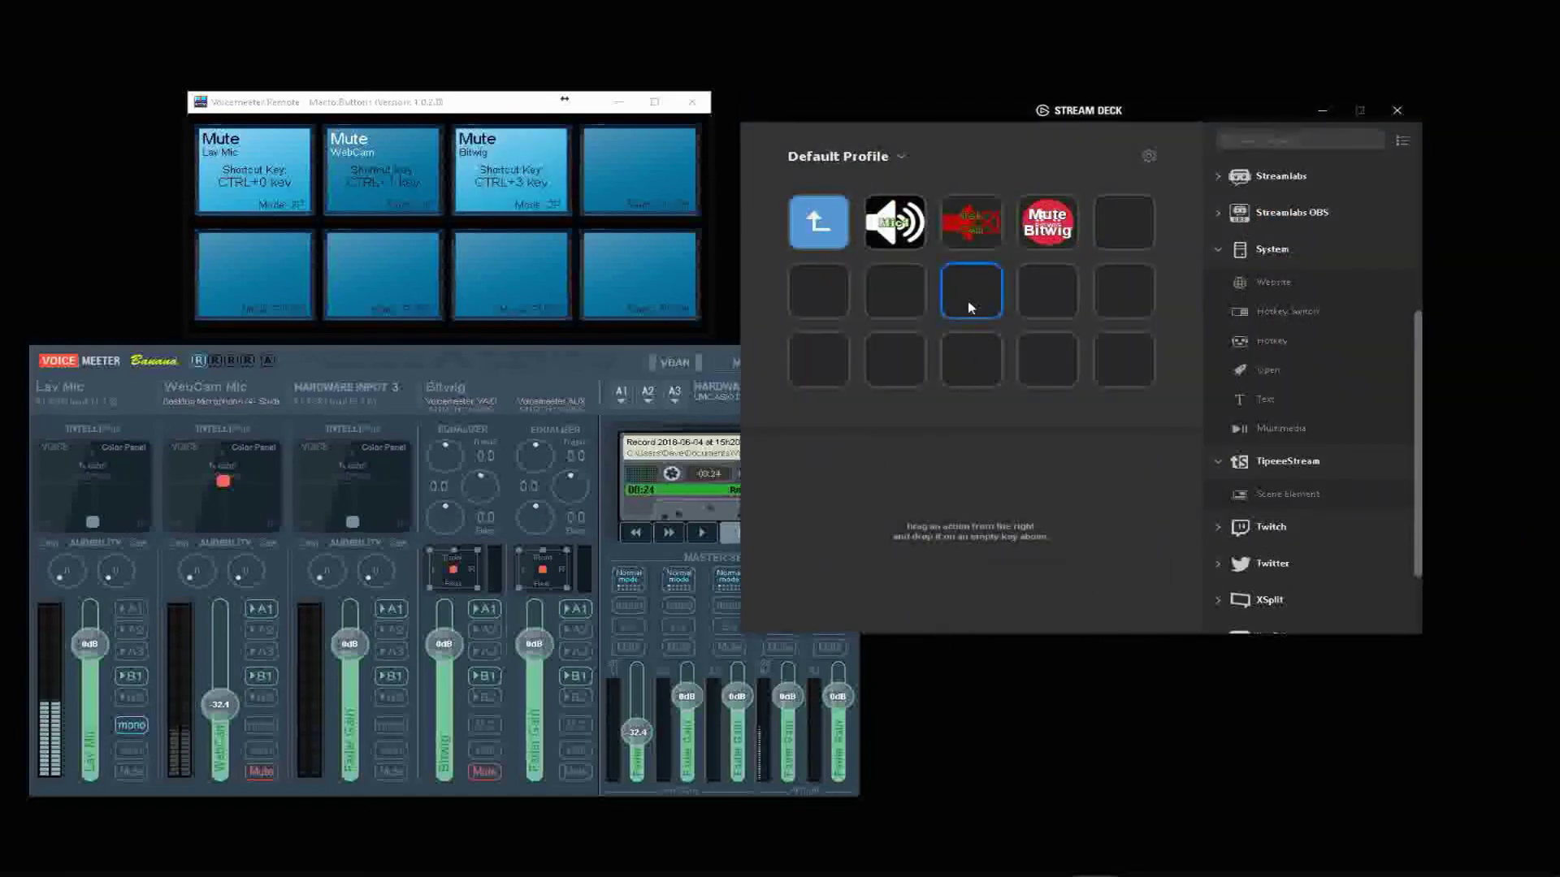
{"action": "key", "text": "ctrl+3"}
{"action": "key", "text": "ctrl+3"}
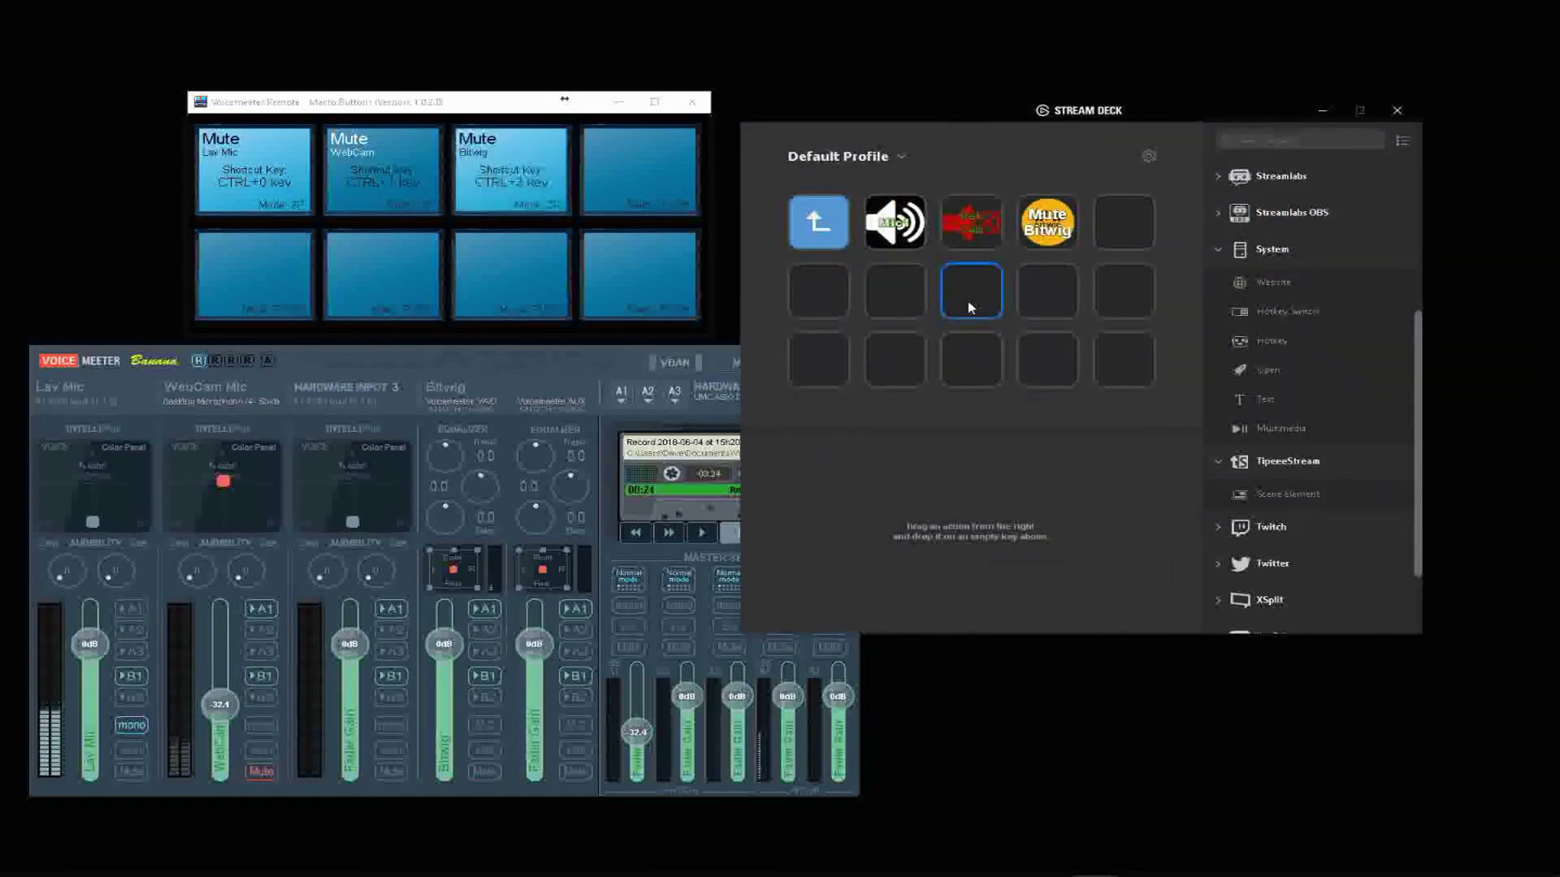
{"action": "key", "text": "ctrl+3"}
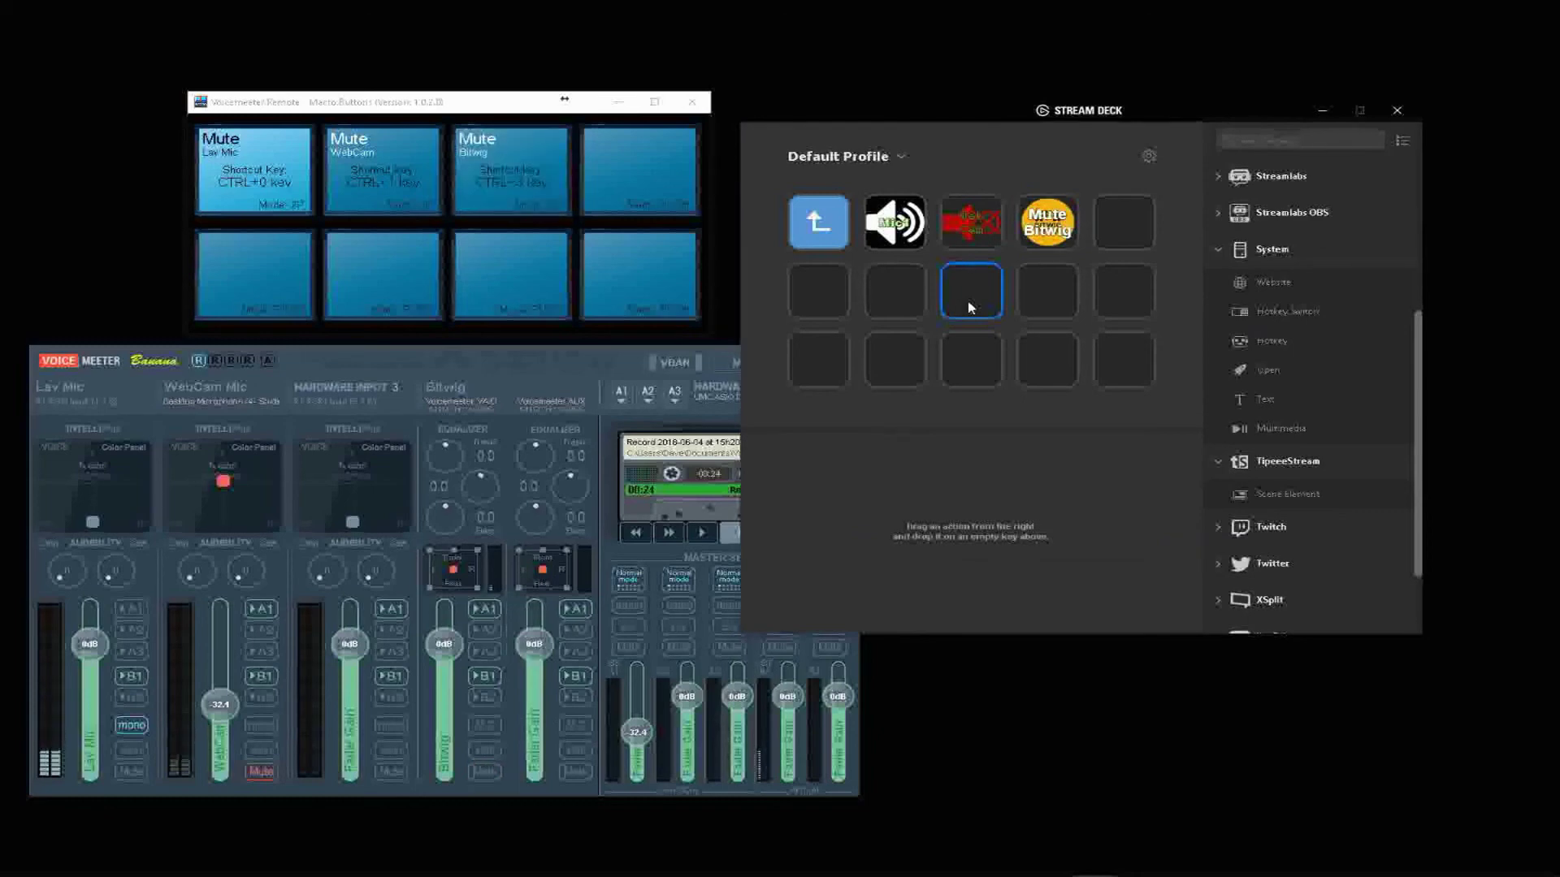
{"action": "key", "text": "ctrl+3"}
{"action": "key", "text": "ctrl+3"}
{"action": "key", "text": "ctrl+3"}
{"action": "key", "text": "ctrl+3"}
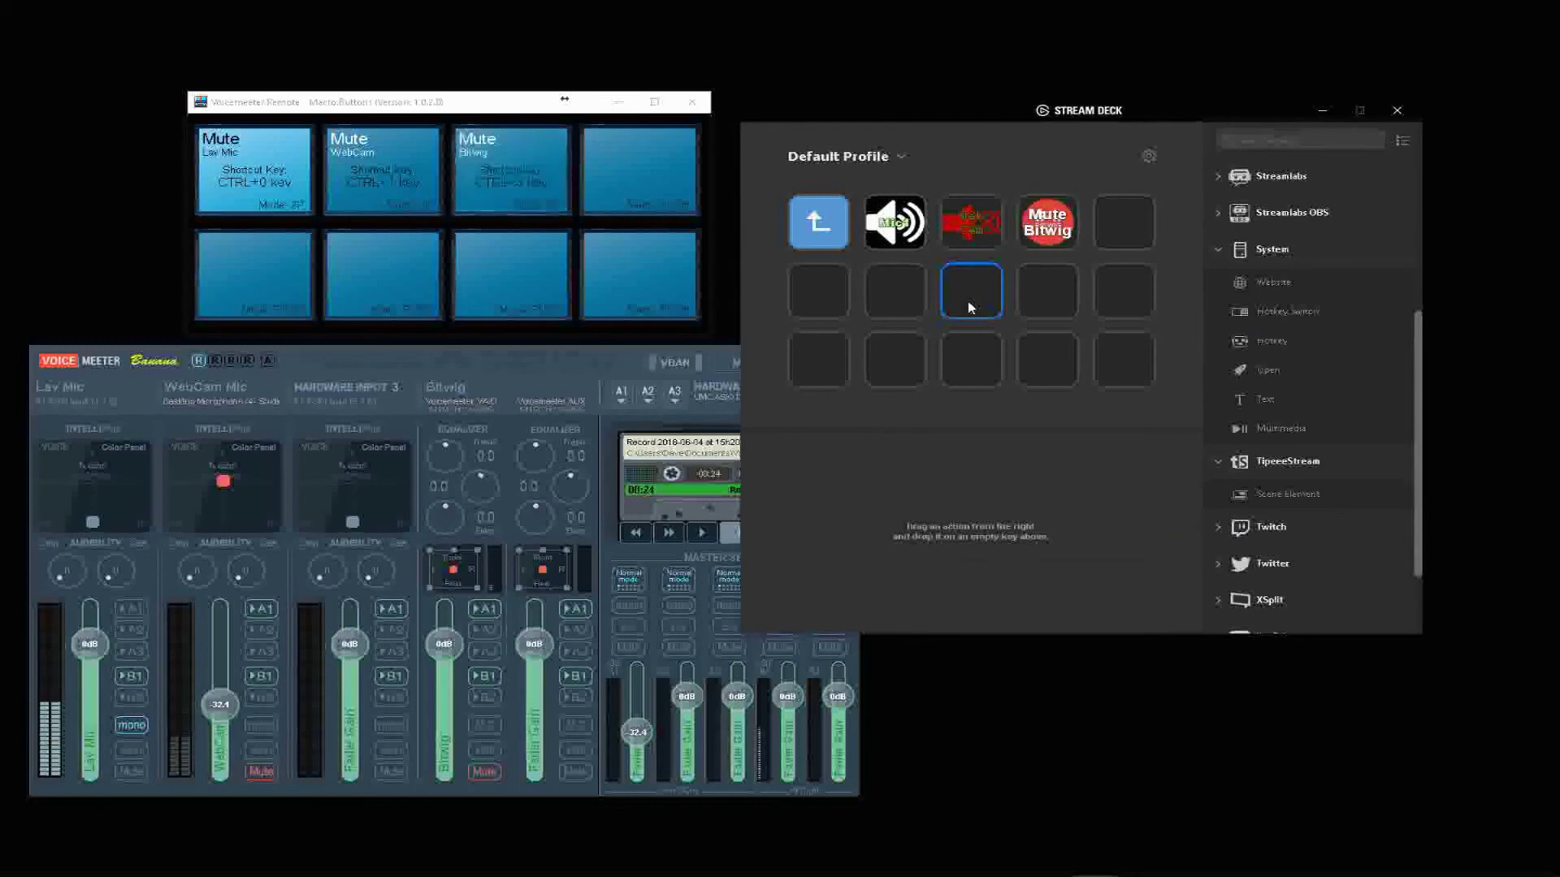
{"action": "key", "text": "ctrl+3"}
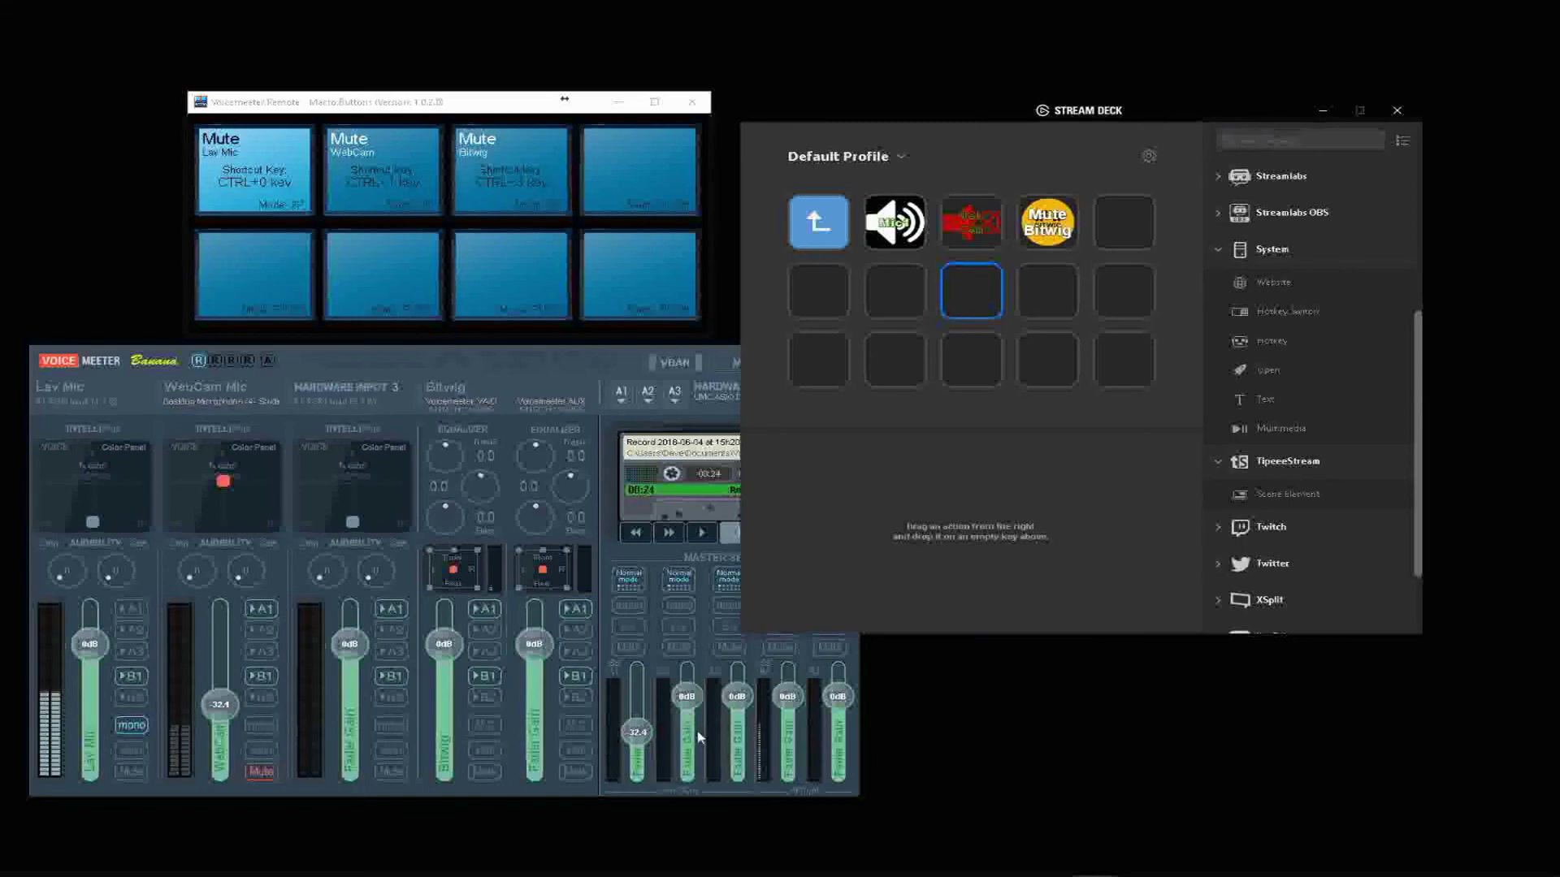
{"action": "left_click_drag", "start_coordinate": [637, 732], "coordinate": [640, 706]}
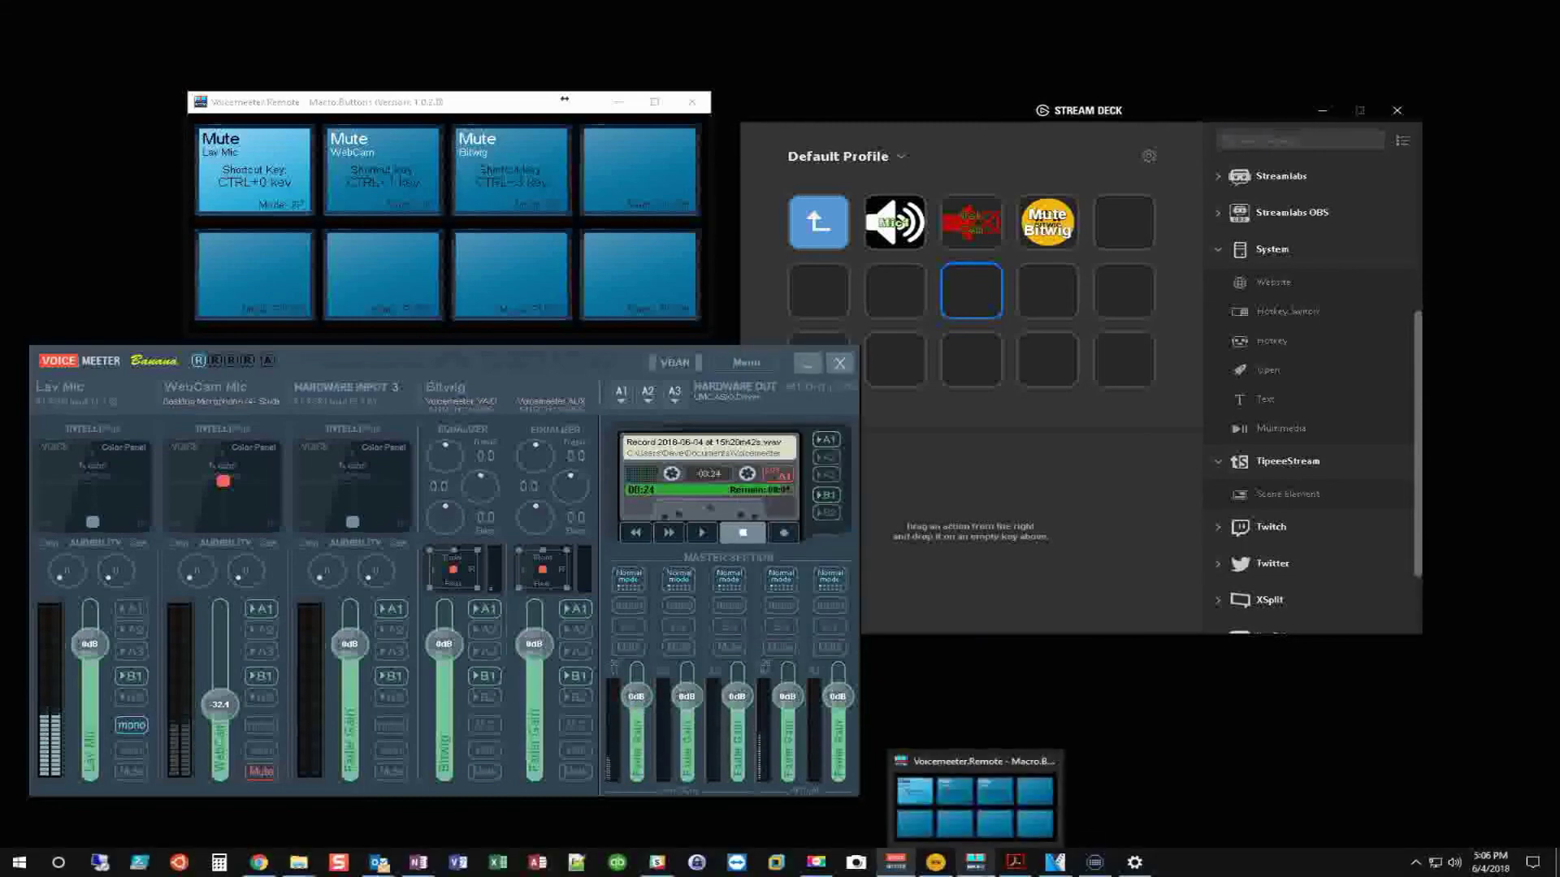
Start playback of the Bitwig Studio project, then minimize Bitwig to reveal Voicemeeter and Stream Deck.
{"action": "left_click", "coordinate": [936, 865]}
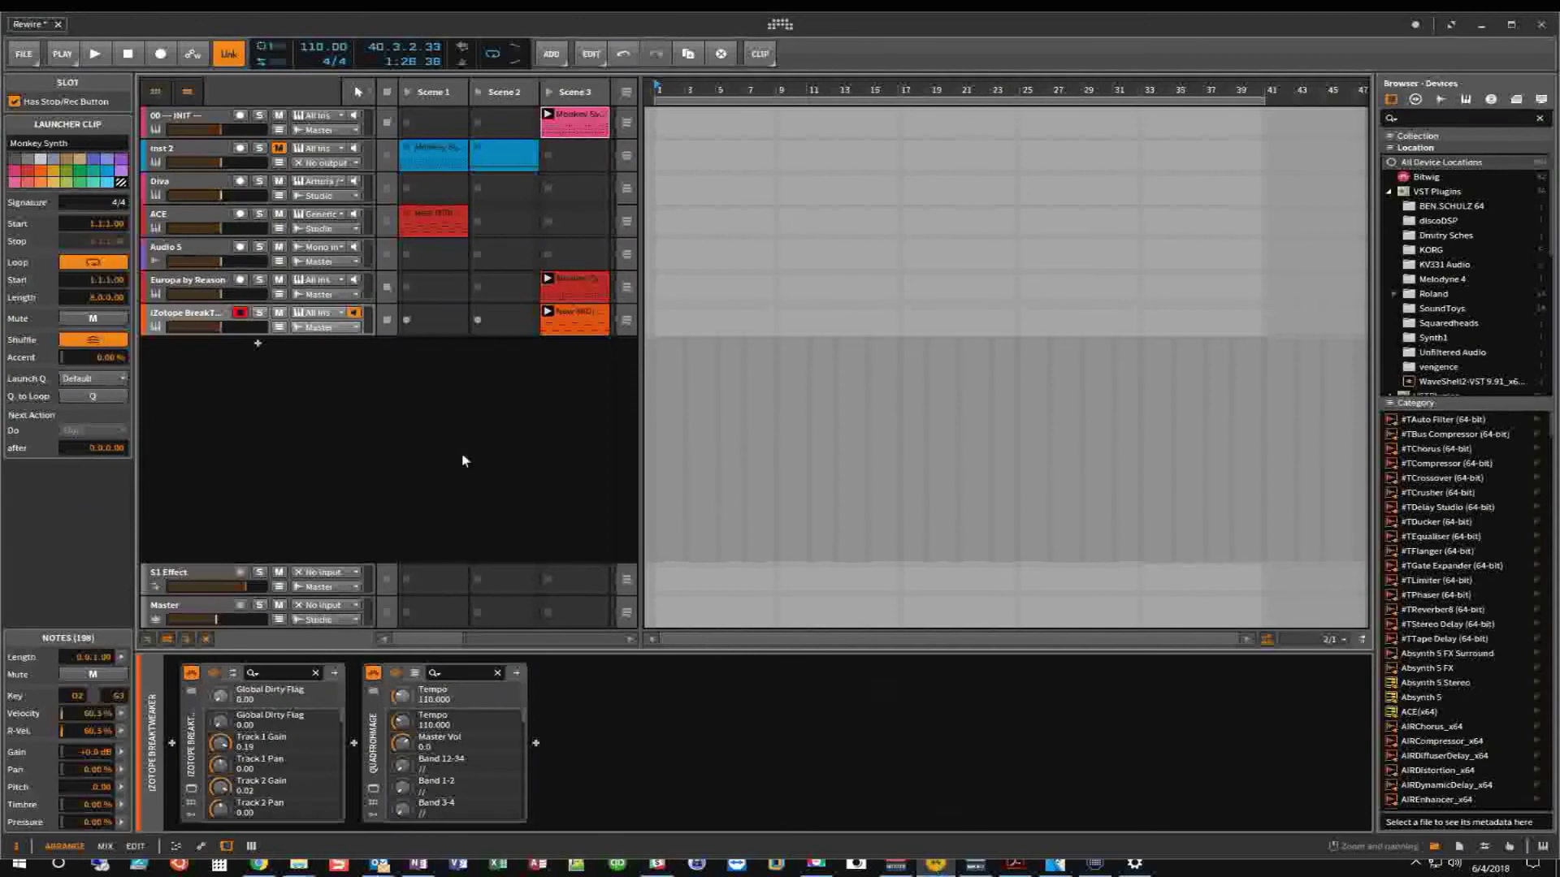
{"action": "left_click", "coordinate": [549, 94]}
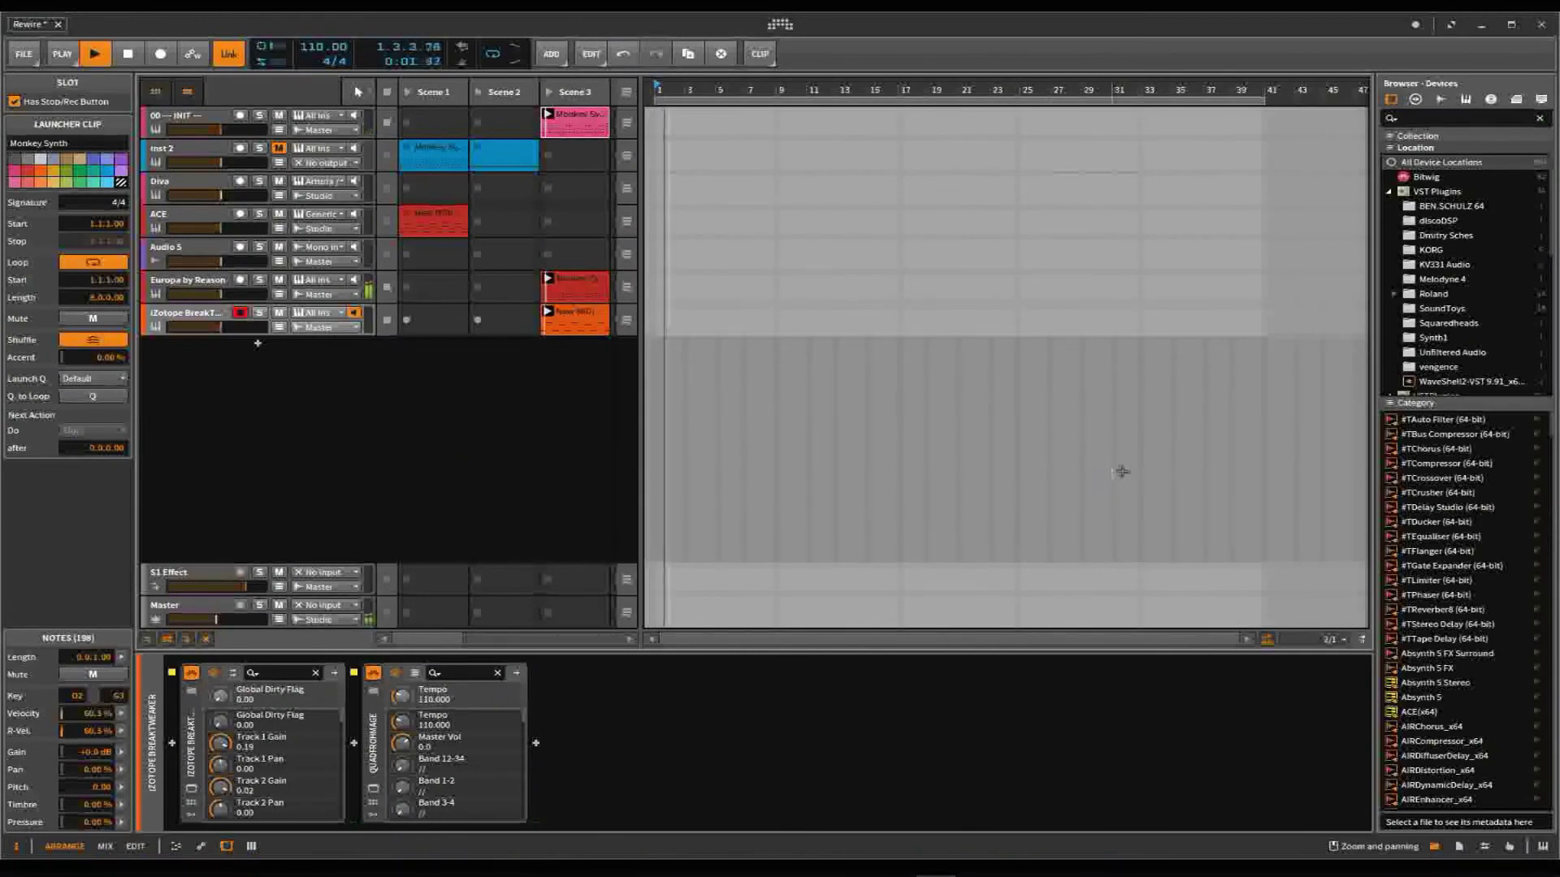
{"action": "left_click", "coordinate": [1482, 26]}
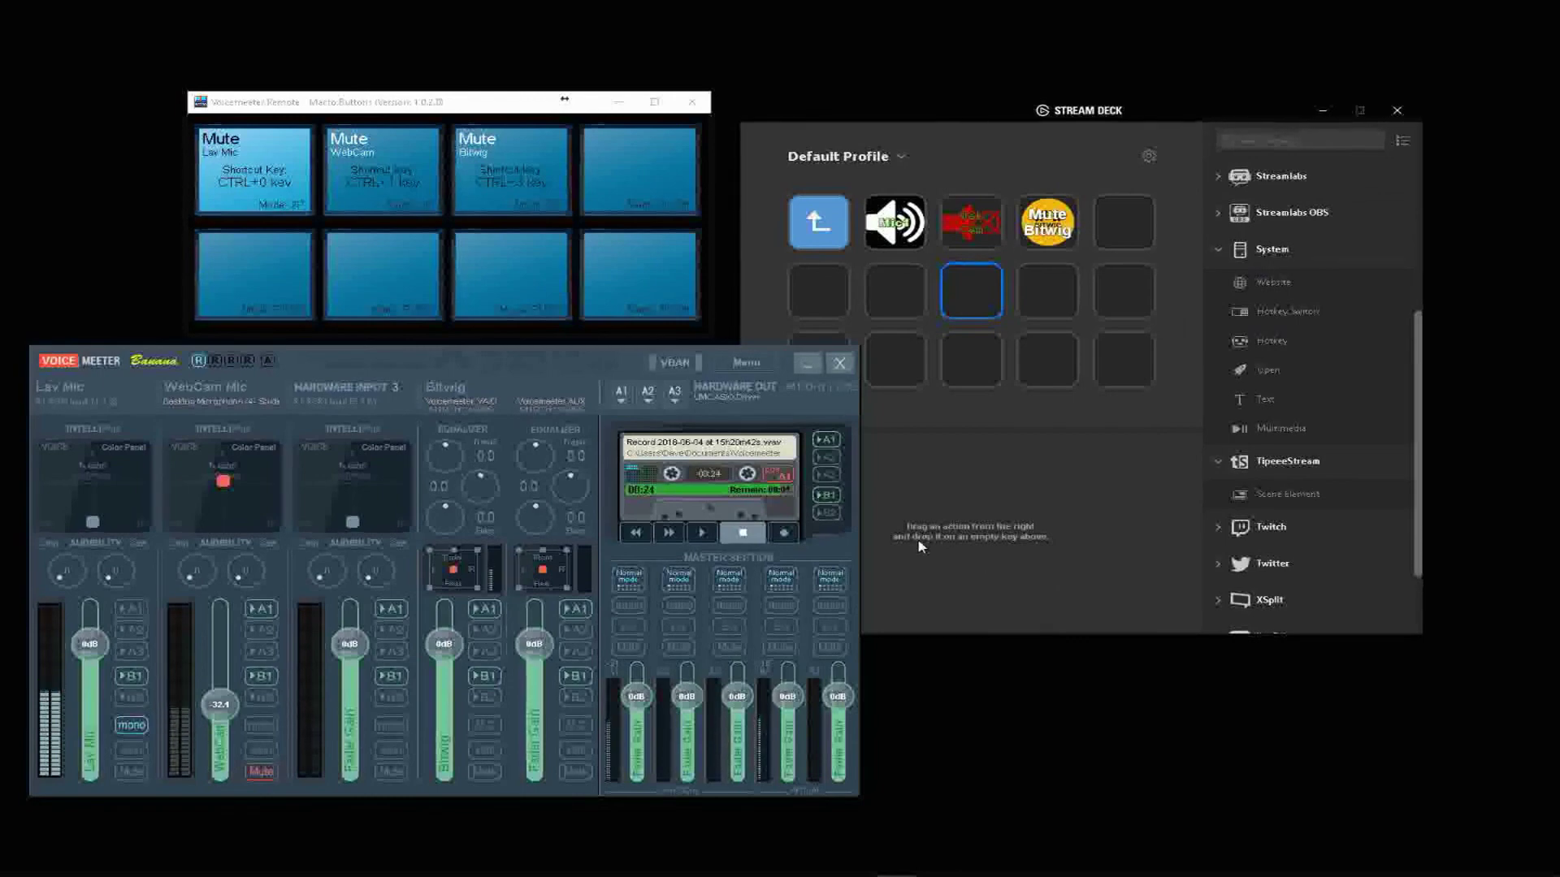
{"action": "key", "text": "ctrl+3"}
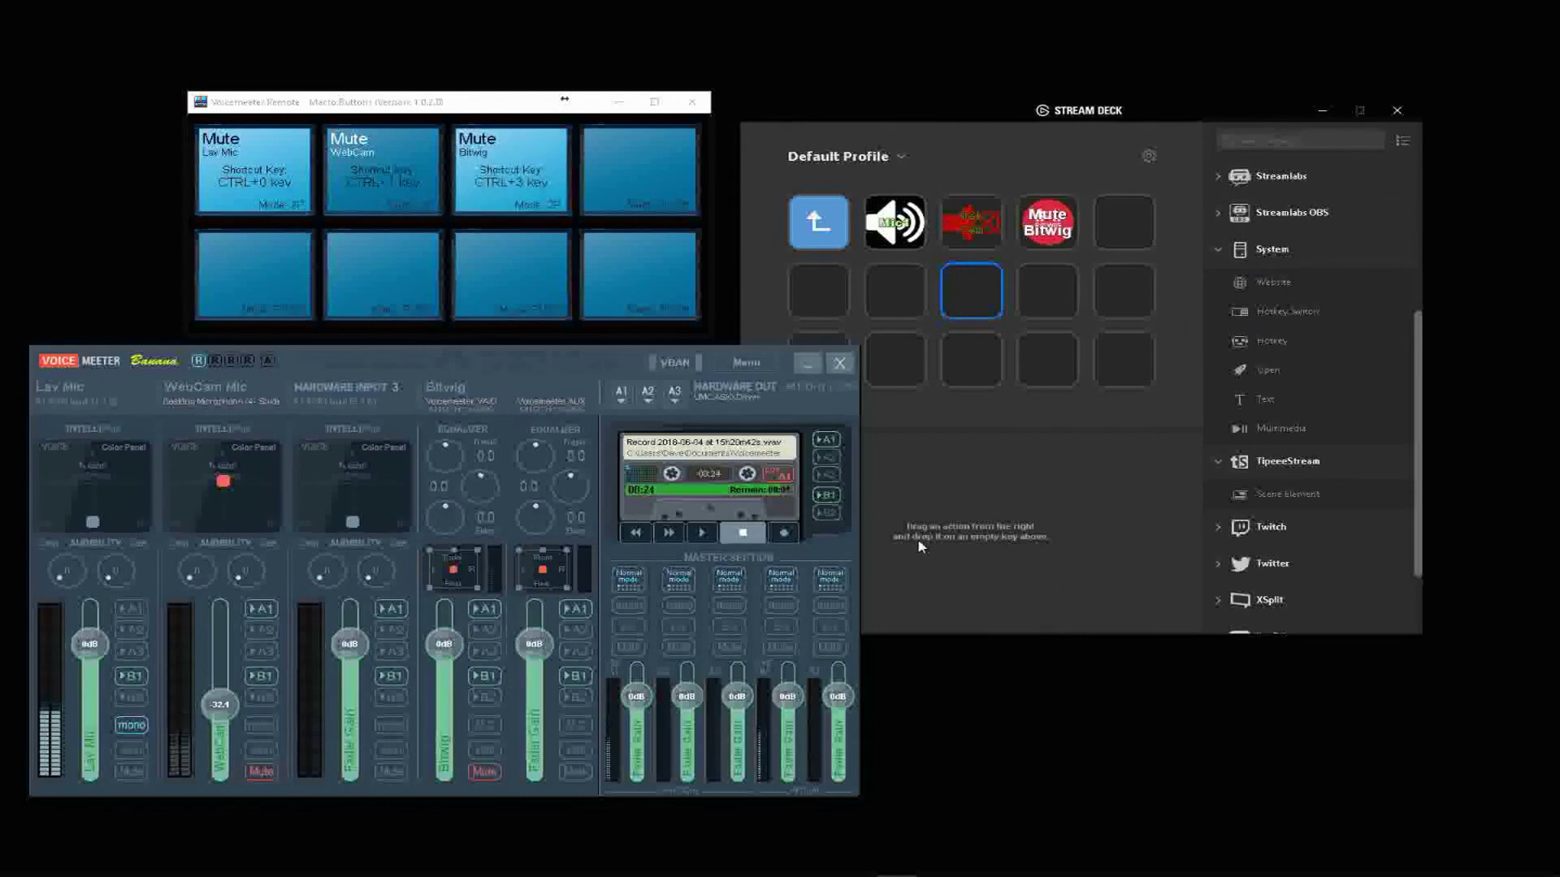
{"action": "key", "text": "ctrl+3"}
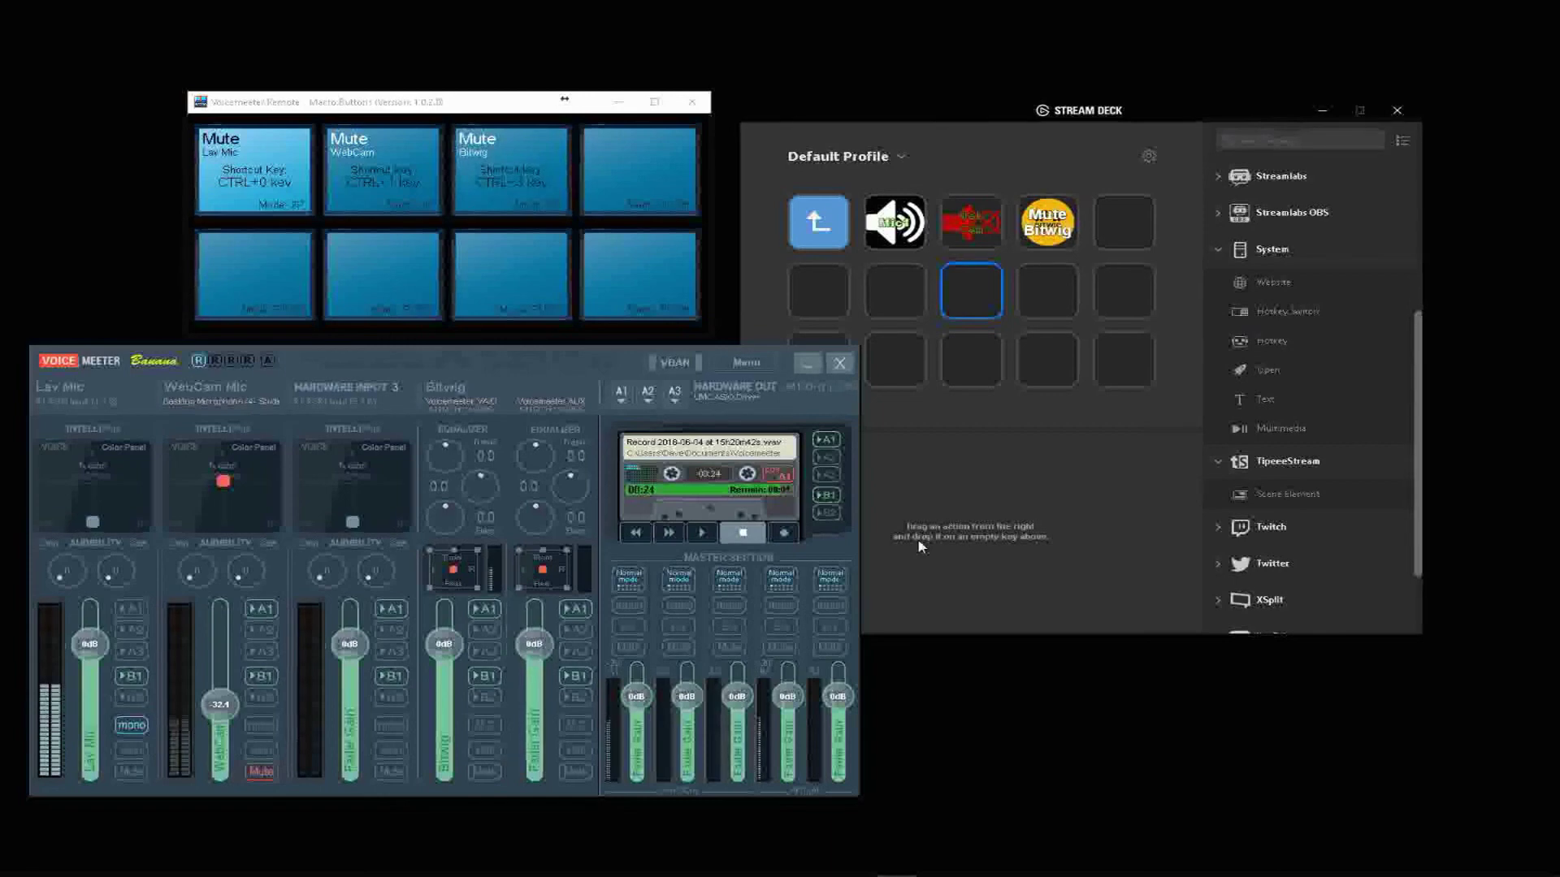
{"action": "key", "text": "ctrl+3"}
{"action": "key", "text": "ctrl+3"}
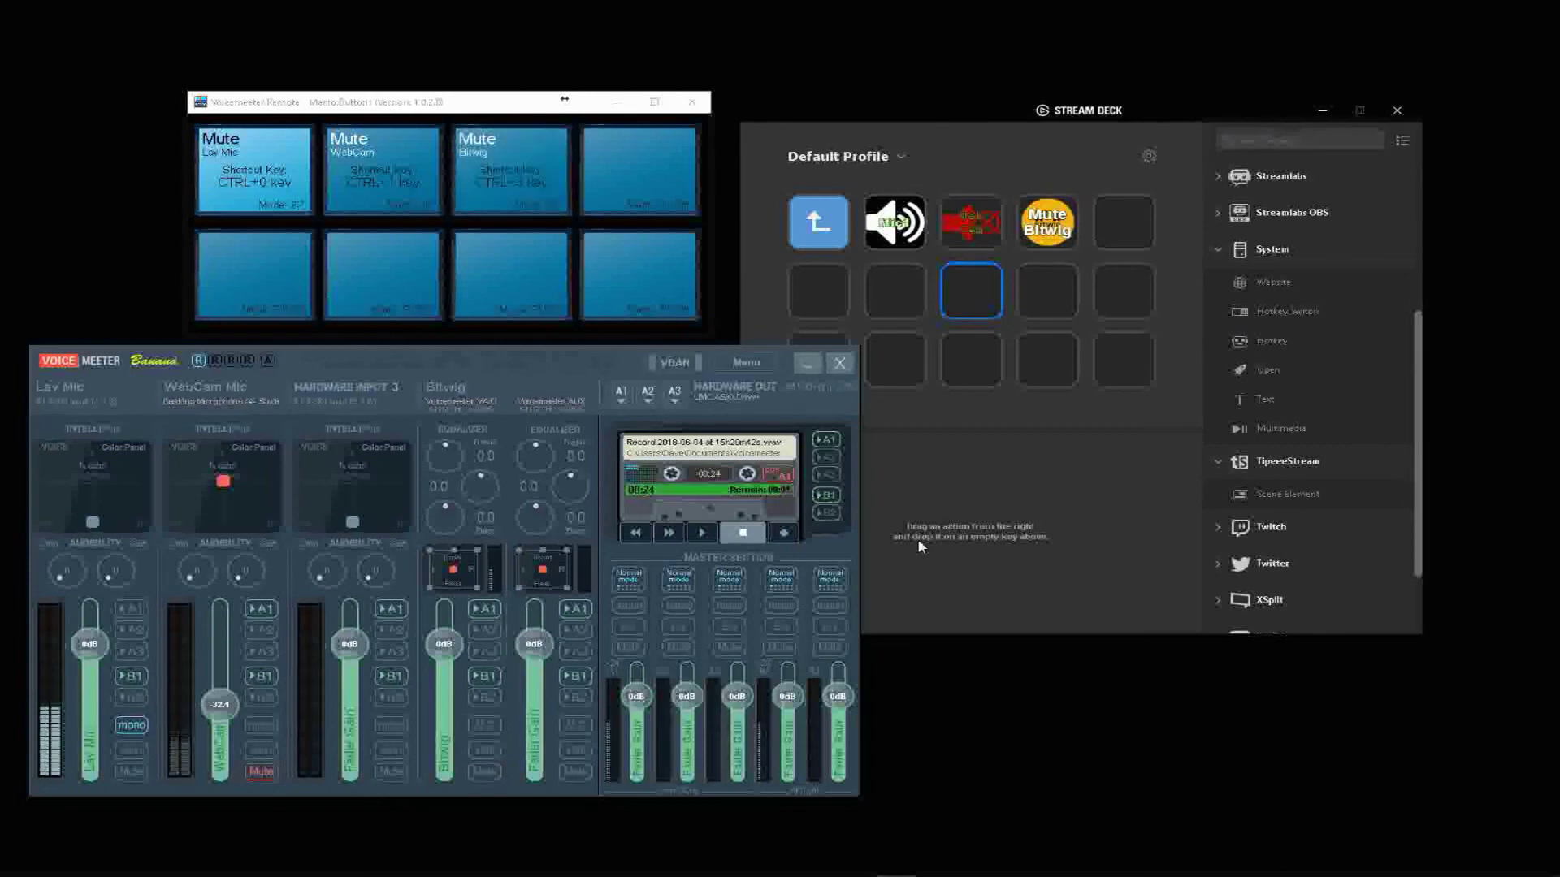